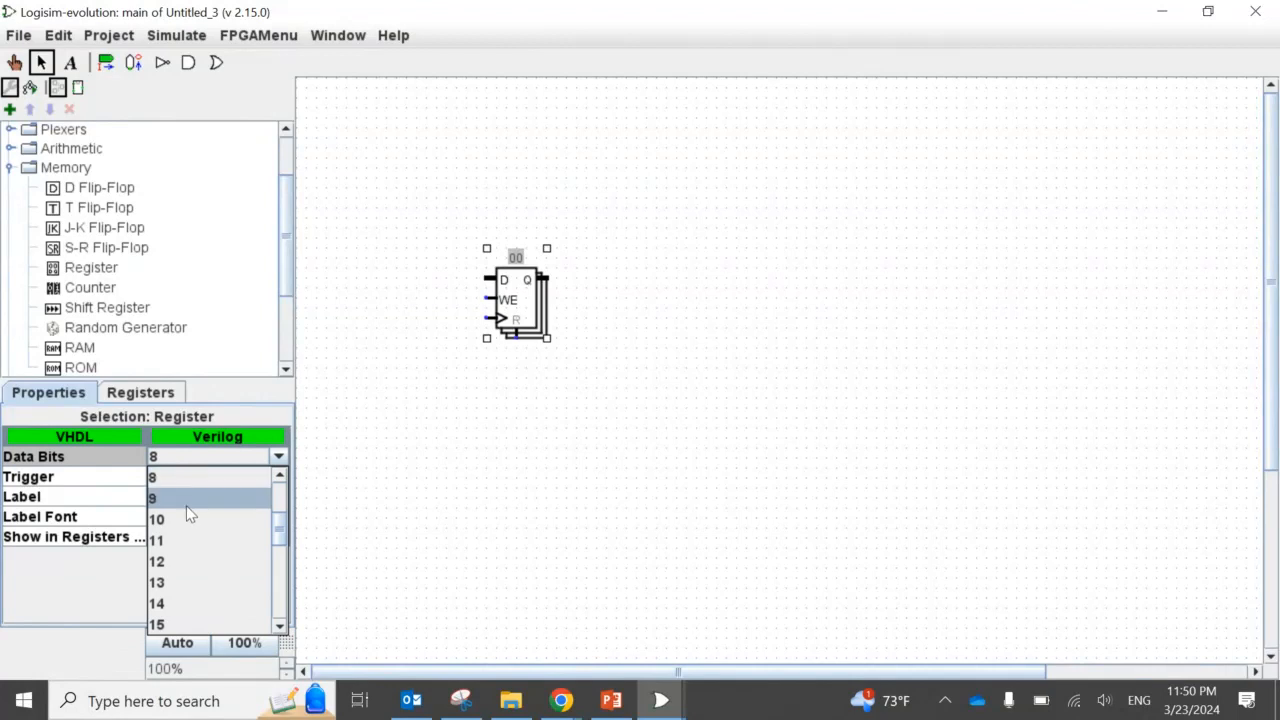
# - Set the register's data bits to 4 and its trigger to Rising Edge
pyautogui.scroll(2, 190, 515)
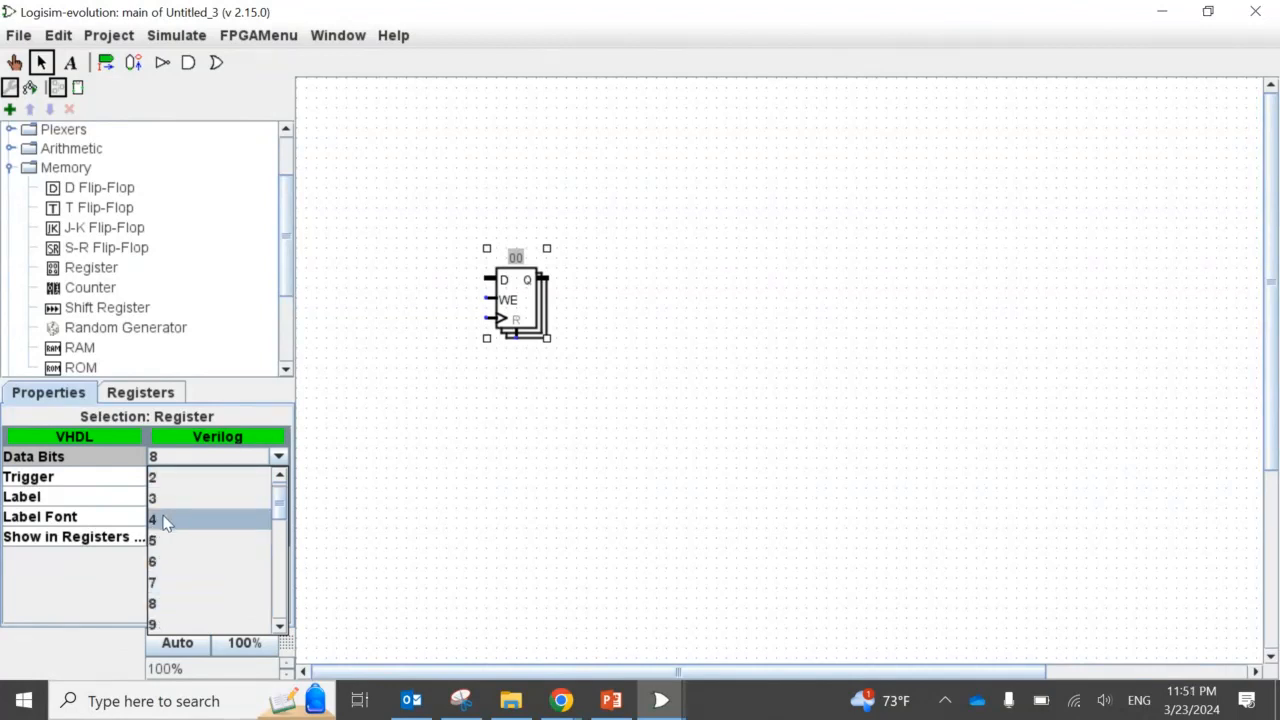
pyautogui.click(166, 520)
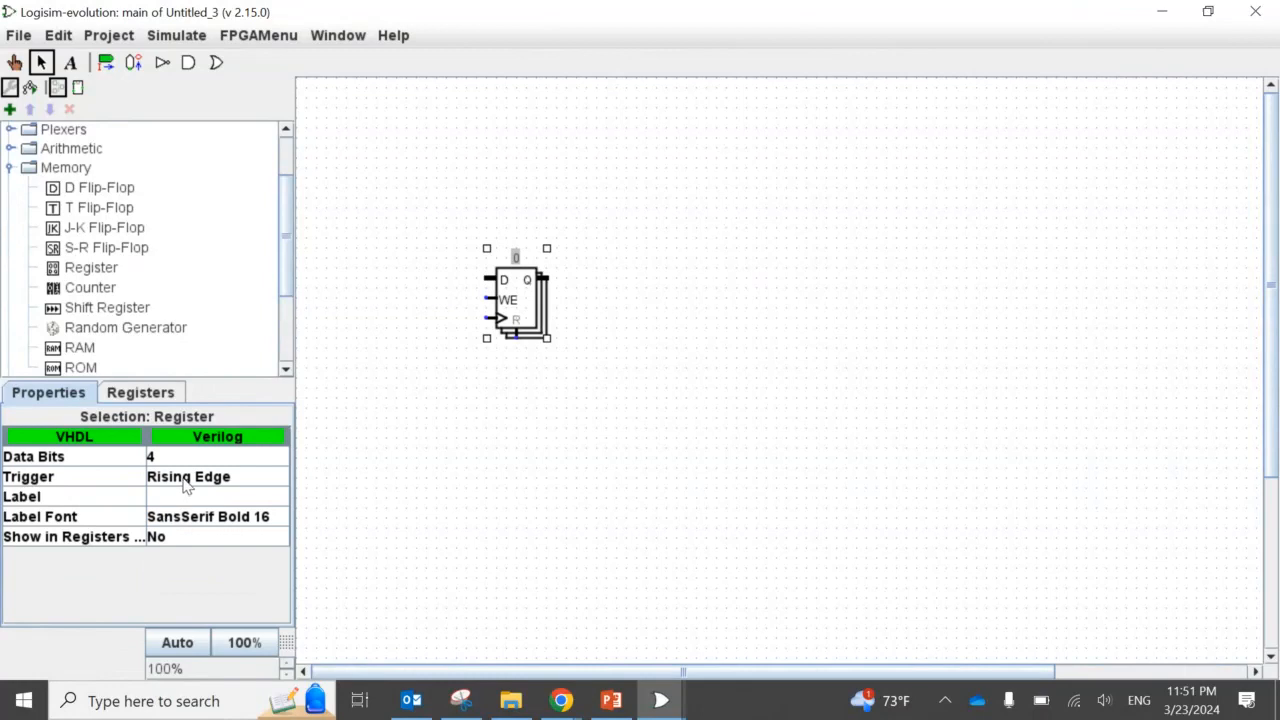
pyautogui.click(185, 480)
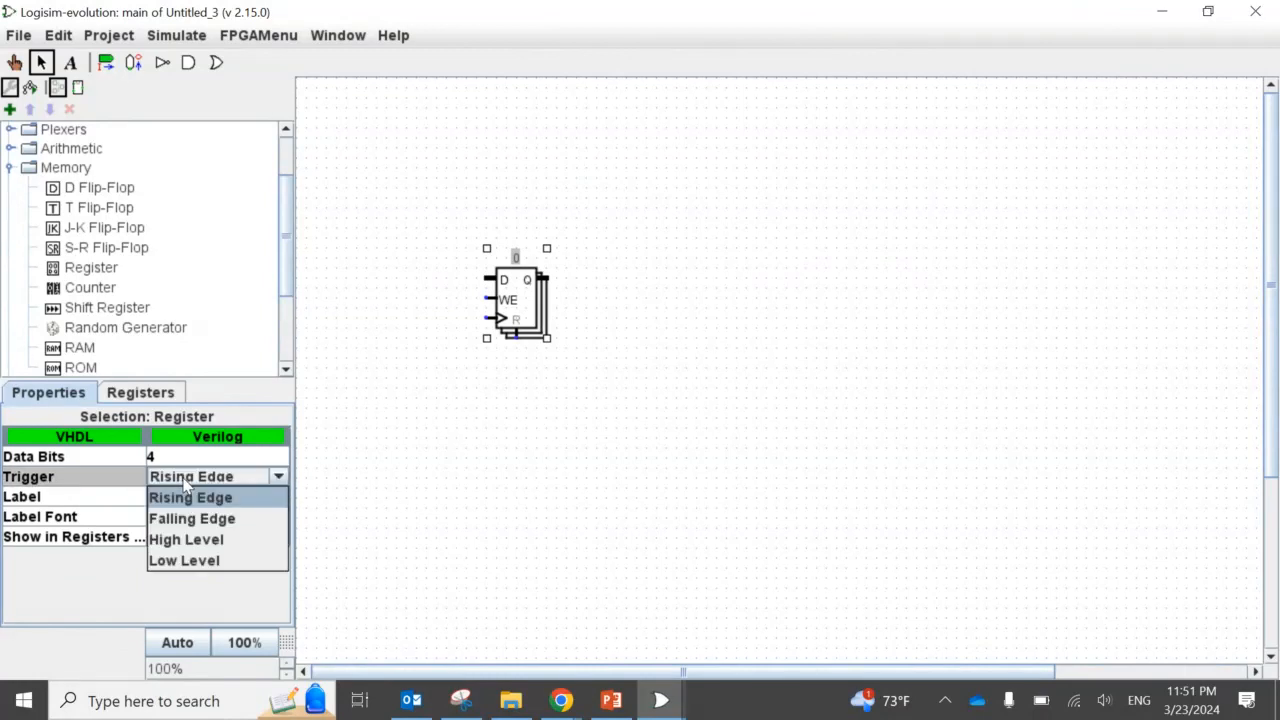
pyautogui.click(229, 489)
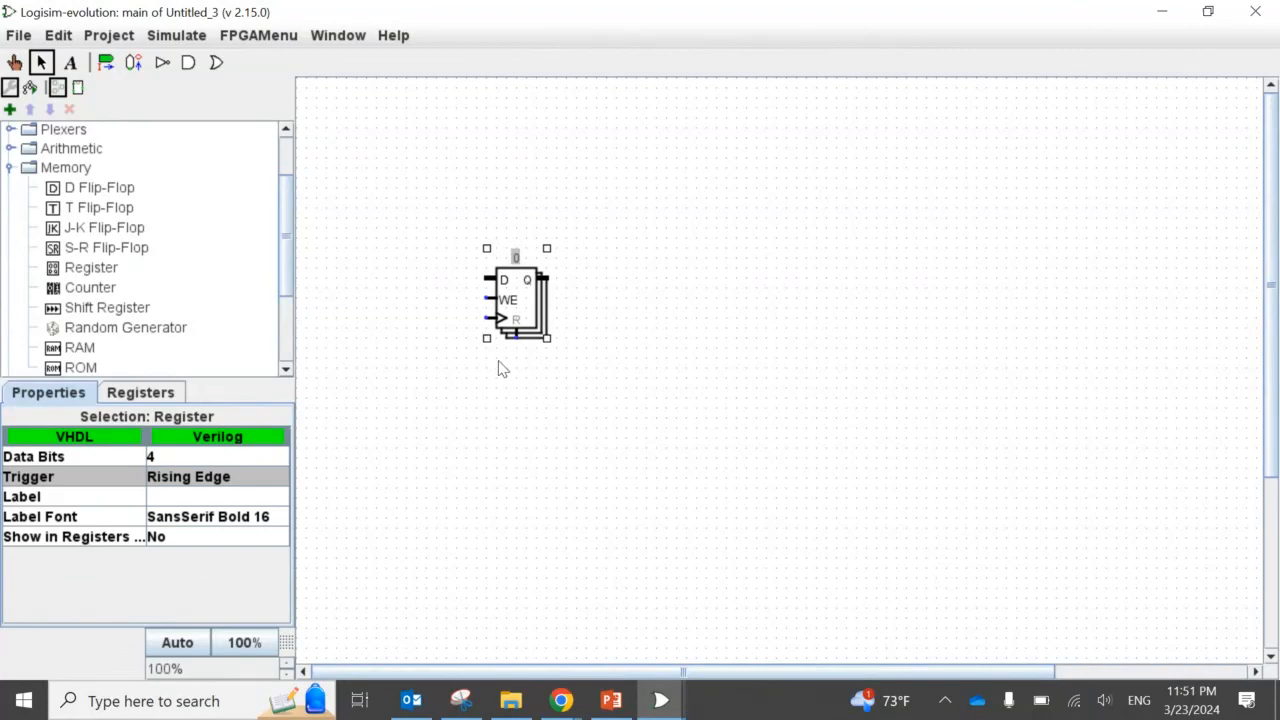
# - Extend a short wire outward from the register's D input and place a south-facing input pin above the wire's free end
pyautogui.scroll(3, 502, 369)
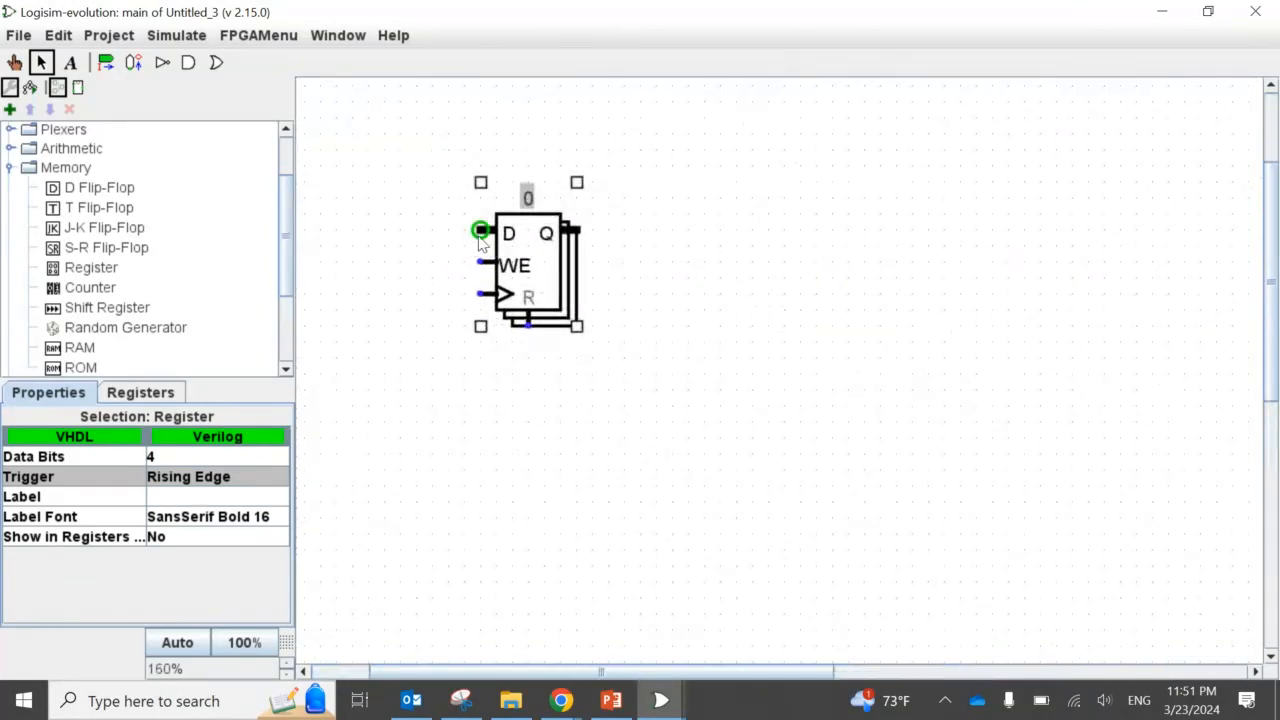
pyautogui.moveTo(480, 230); pyautogui.dragTo(430, 230)
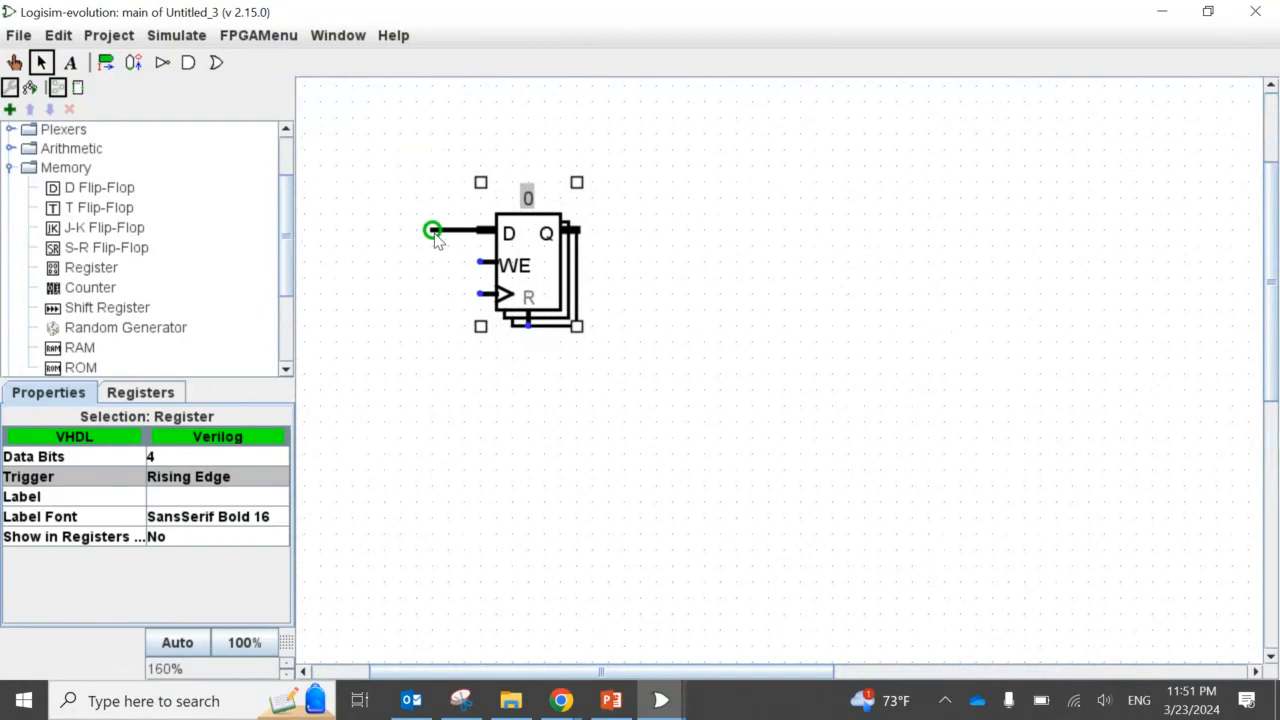
pyautogui.click(105, 62)
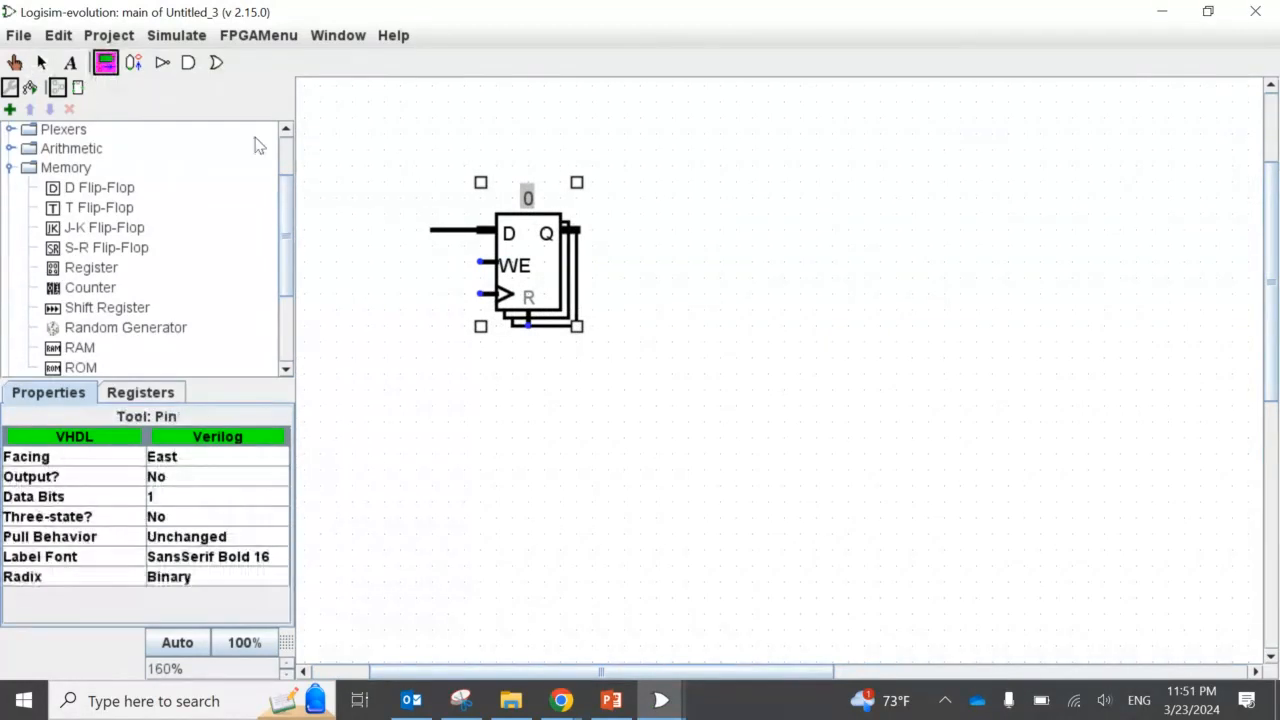
pyautogui.click(384, 184)
pyautogui.press('Down')
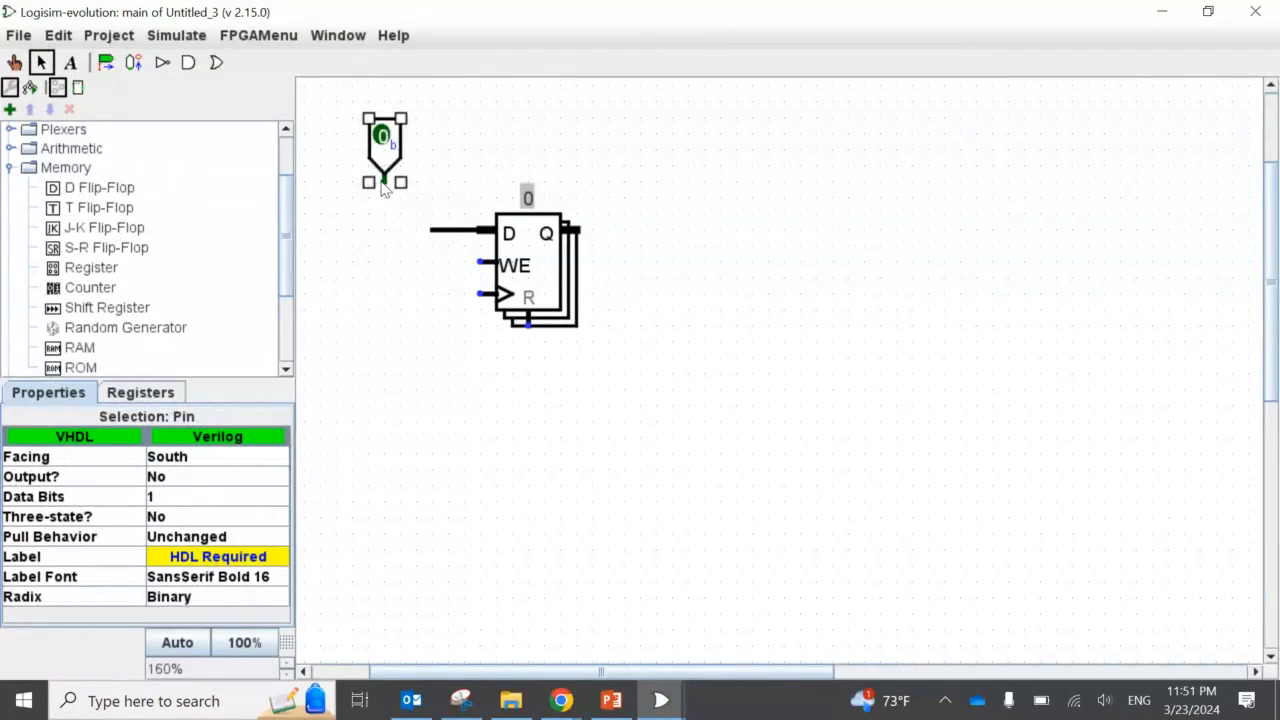
# - Set the input pin's data bits to 4 and label it I
pyautogui.click(168, 500)
pyautogui.click(168, 500)
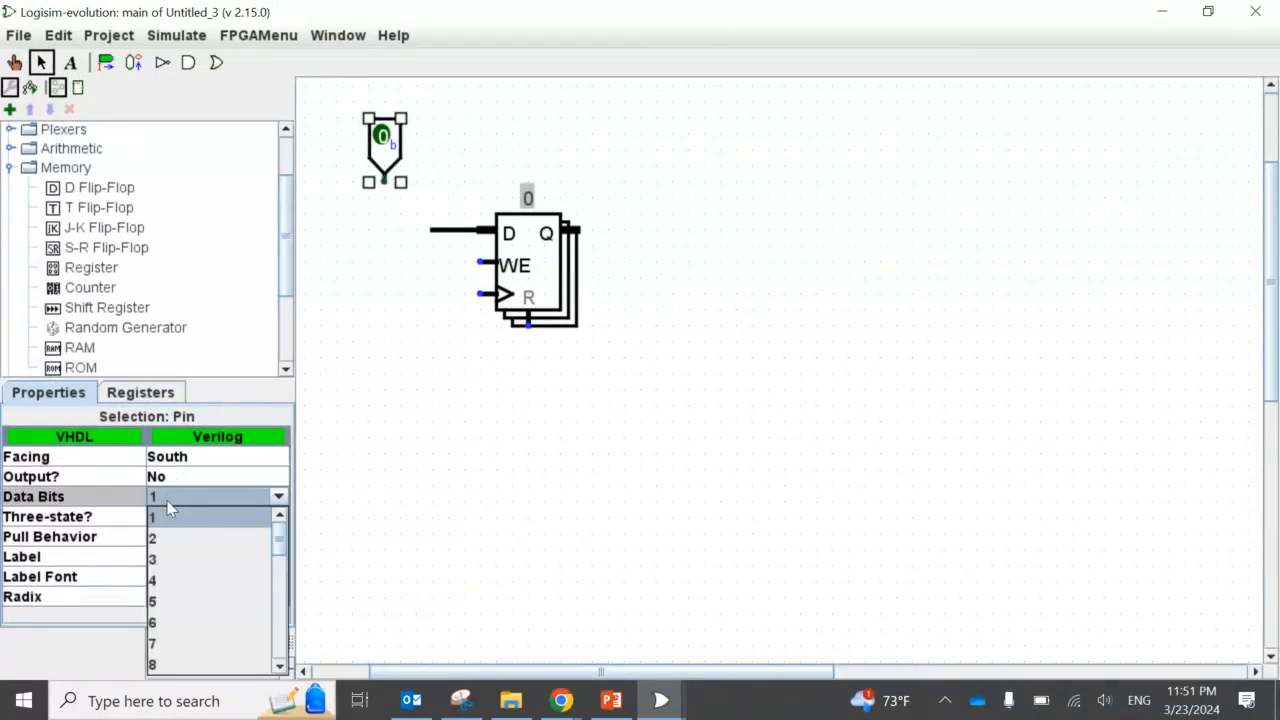
pyautogui.click(177, 579)
pyautogui.doubleClick(386, 162)
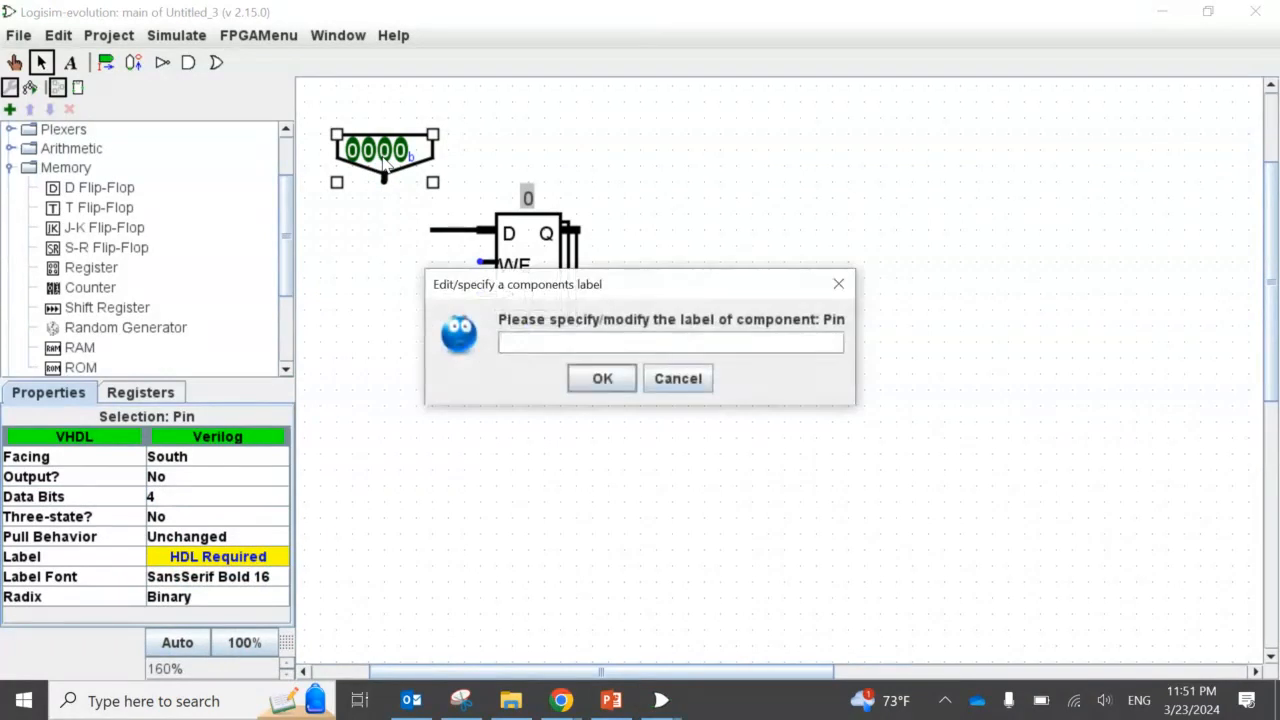
pyautogui.write('I')
pyautogui.press('Return')
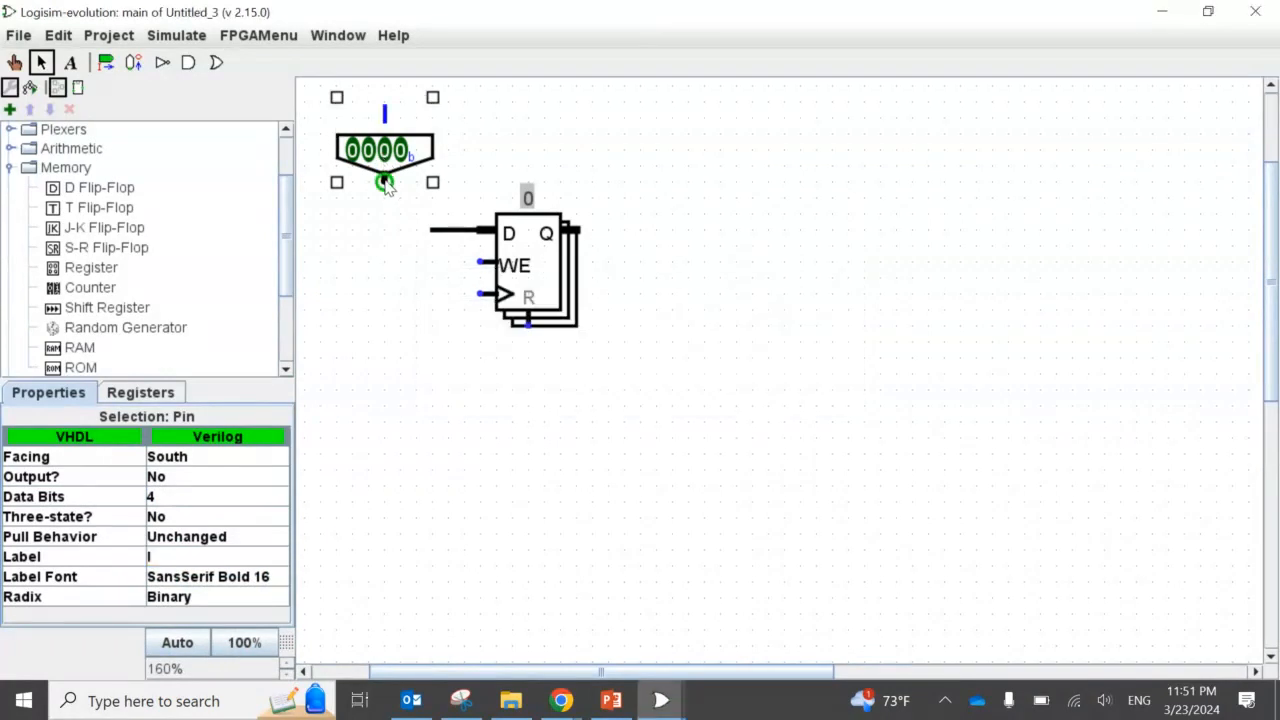
# - Duplicate the register directly below the original and wire input pin I to the D inputs of both registers
pyautogui.click(557, 252)
pyautogui.hotkey('ctrl', 'd')
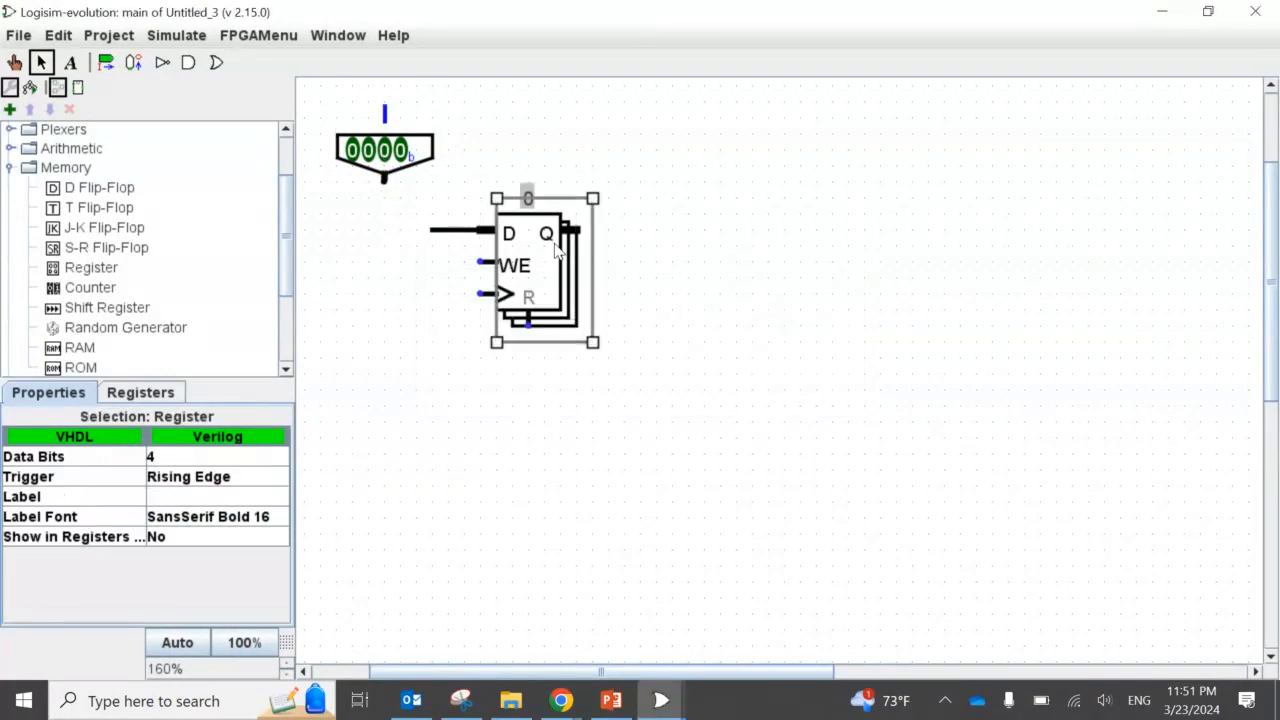
pyautogui.moveTo(557, 262); pyautogui.dragTo(541, 443)
pyautogui.moveTo(384, 180); pyautogui.dragTo(488, 437)
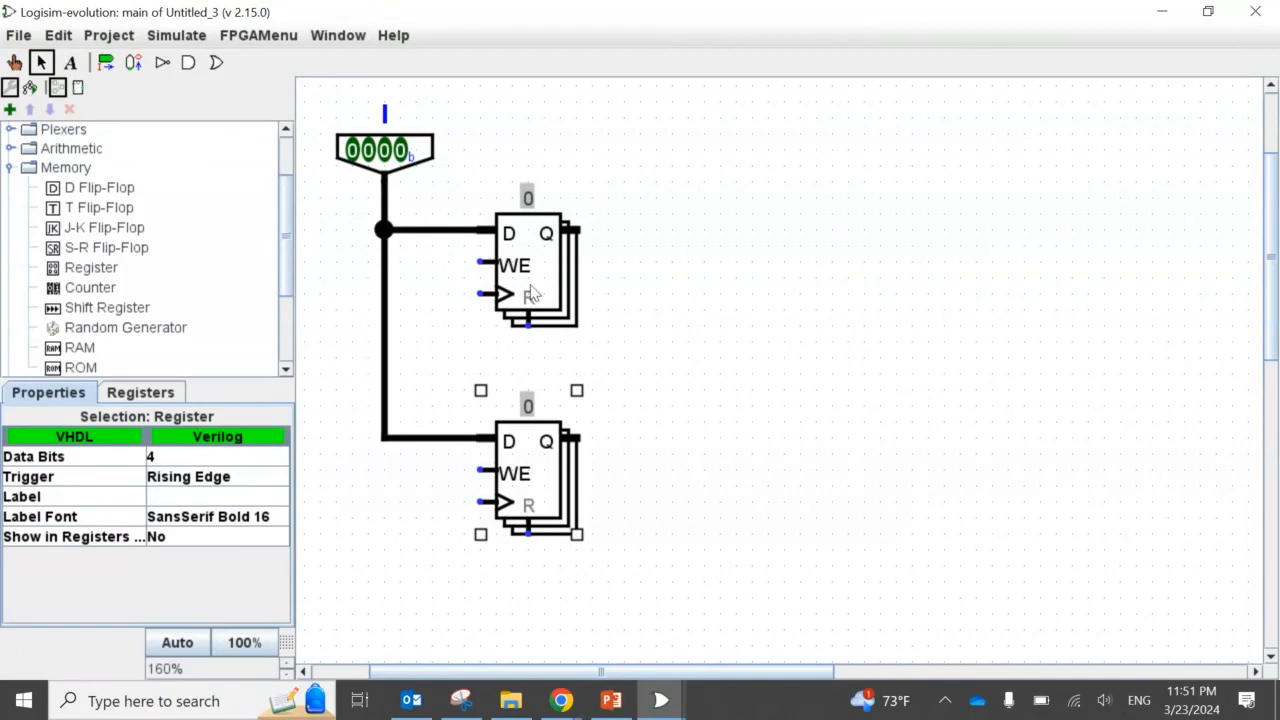
# - Label the upper register R0 and the lower register R1
pyautogui.click(530, 264)
pyautogui.doubleClick(530, 264)
pyautogui.write('R0')
pyautogui.press('Return')
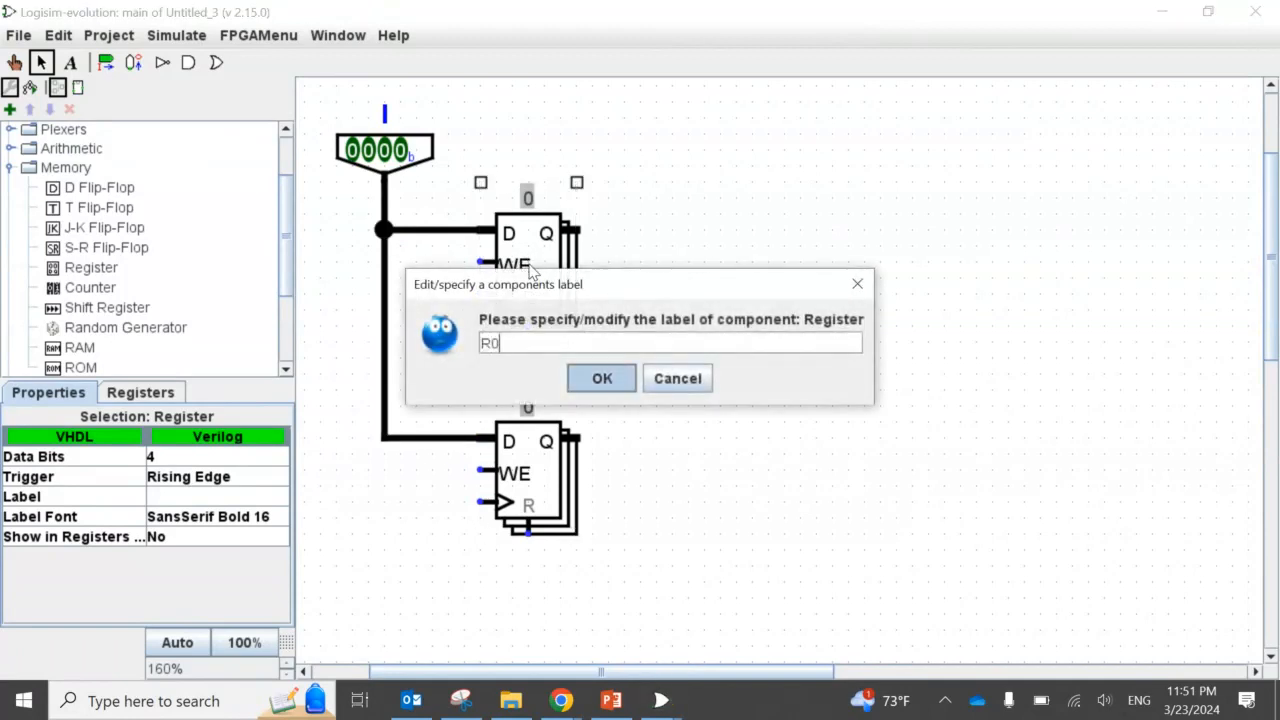
pyautogui.click(533, 465)
pyautogui.write('R1')
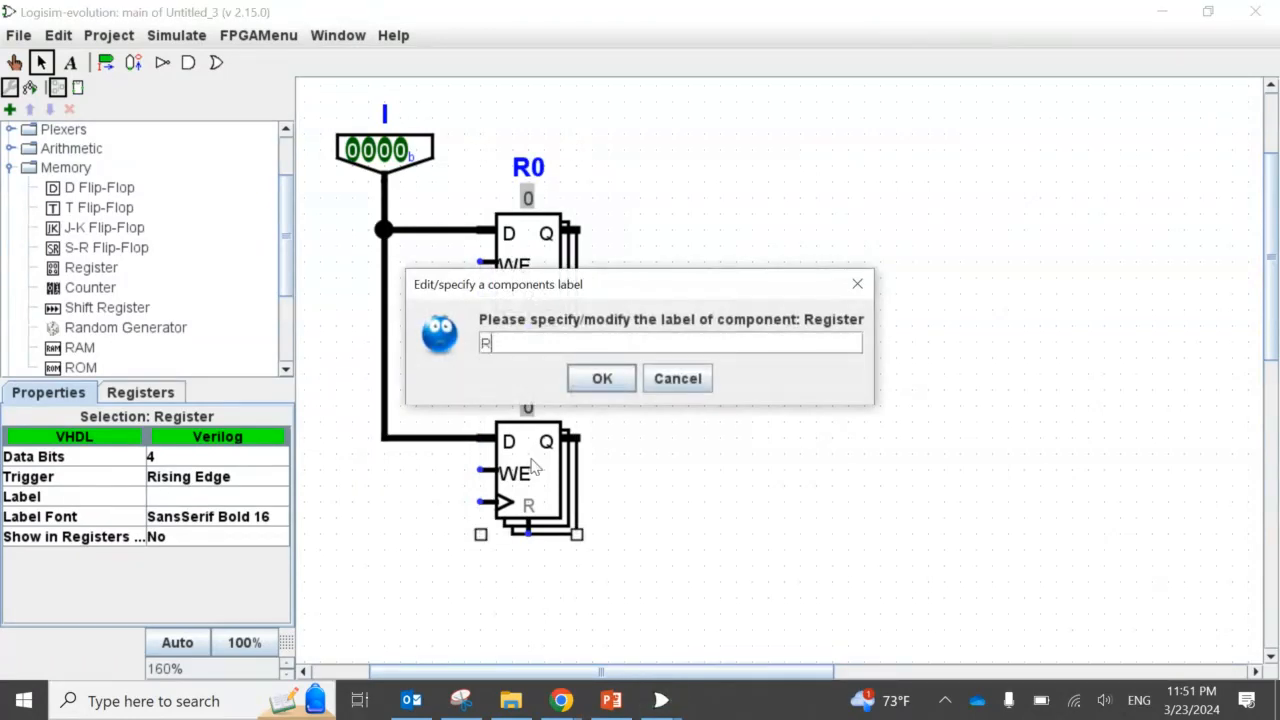
pyautogui.press('Return')
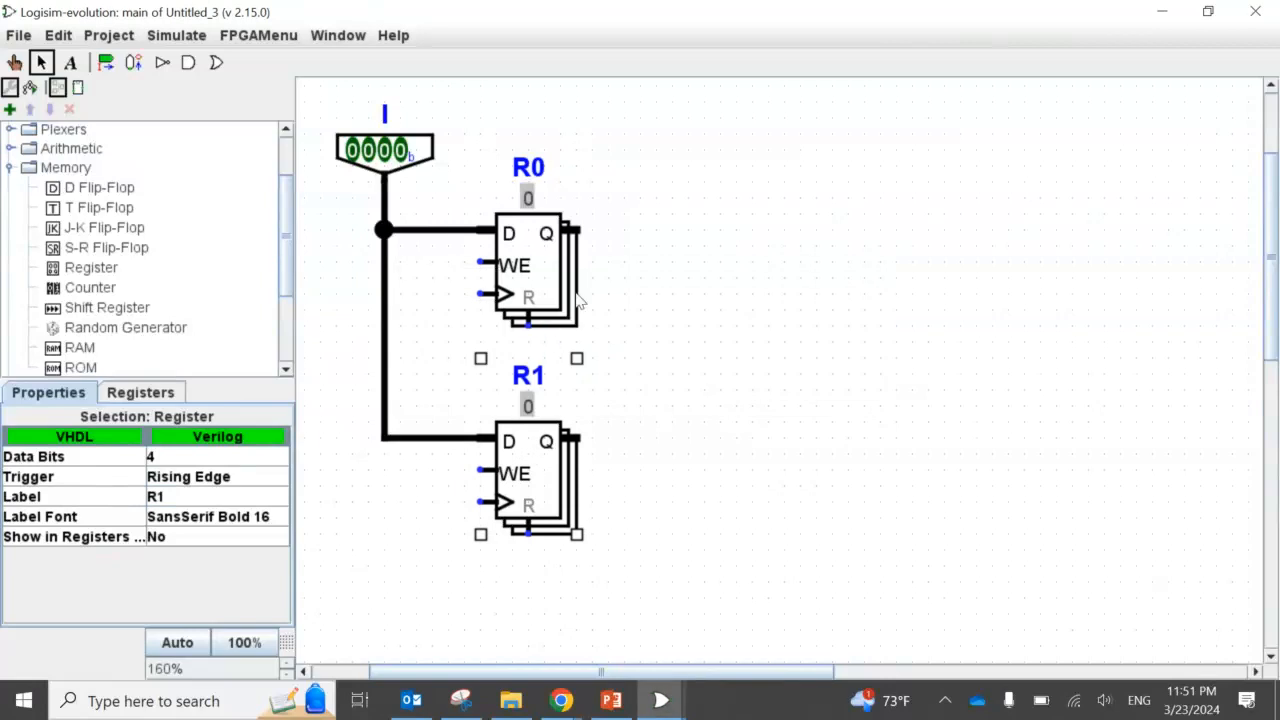
pyautogui.click(679, 289)
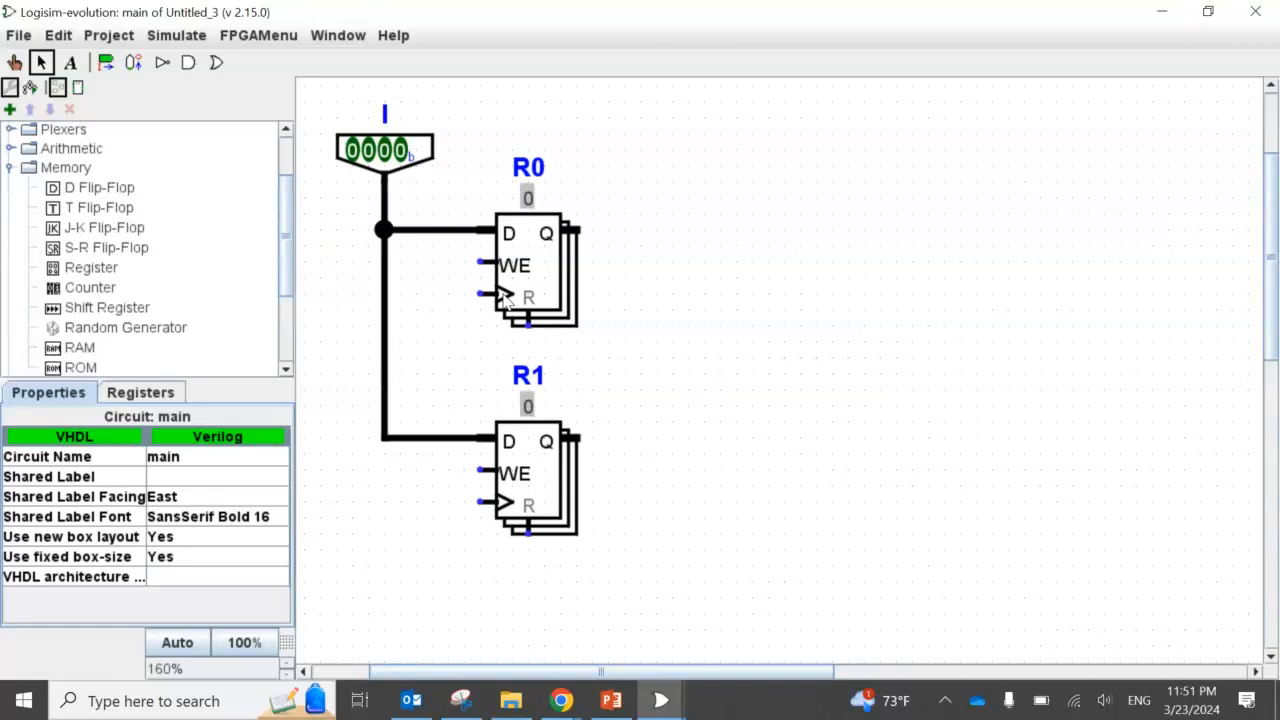
# - Place a clock component below and to the left of R1 and label it CLK
pyautogui.scroll(2, 168, 208)
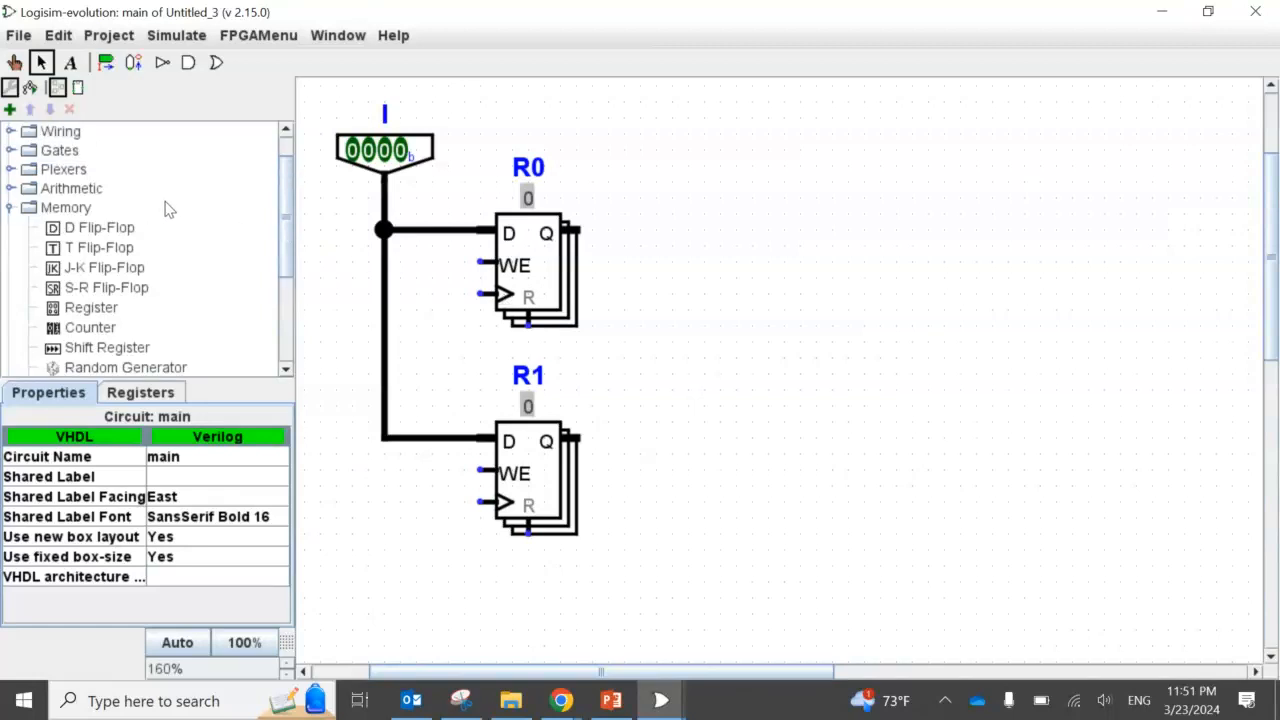
pyautogui.doubleClick(32, 172)
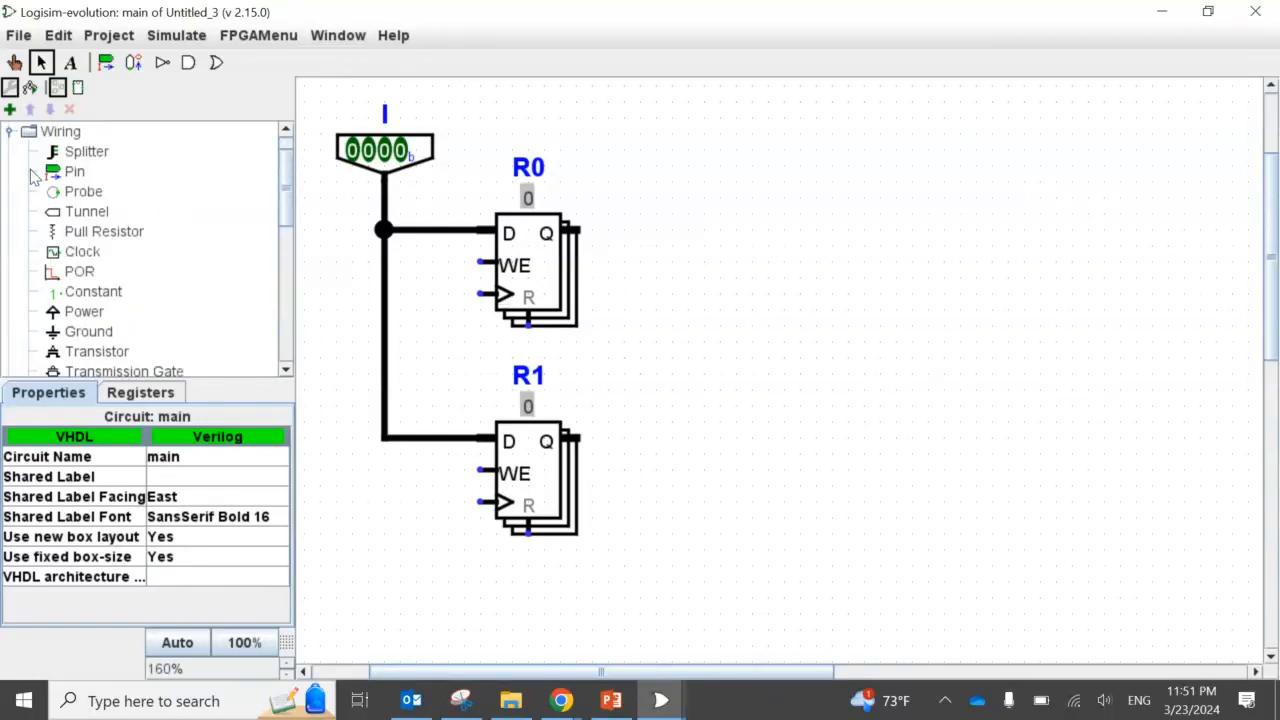
pyautogui.click(55, 251)
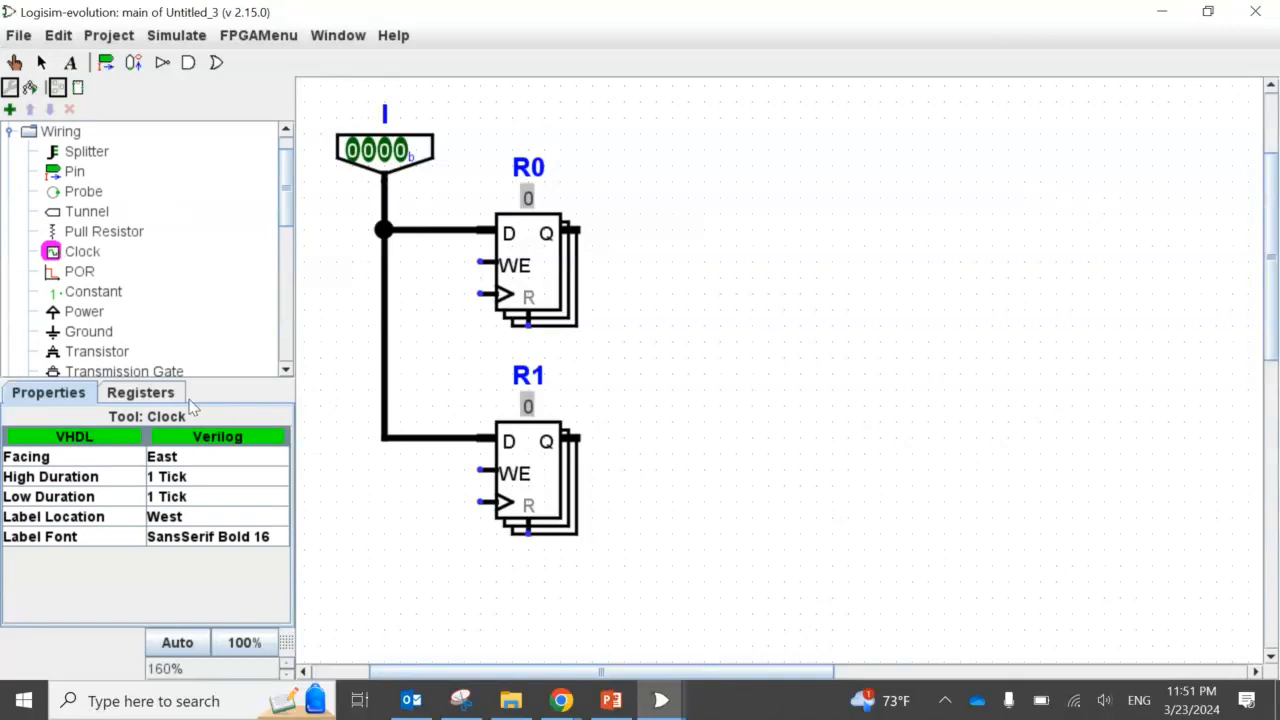
pyautogui.click(349, 566)
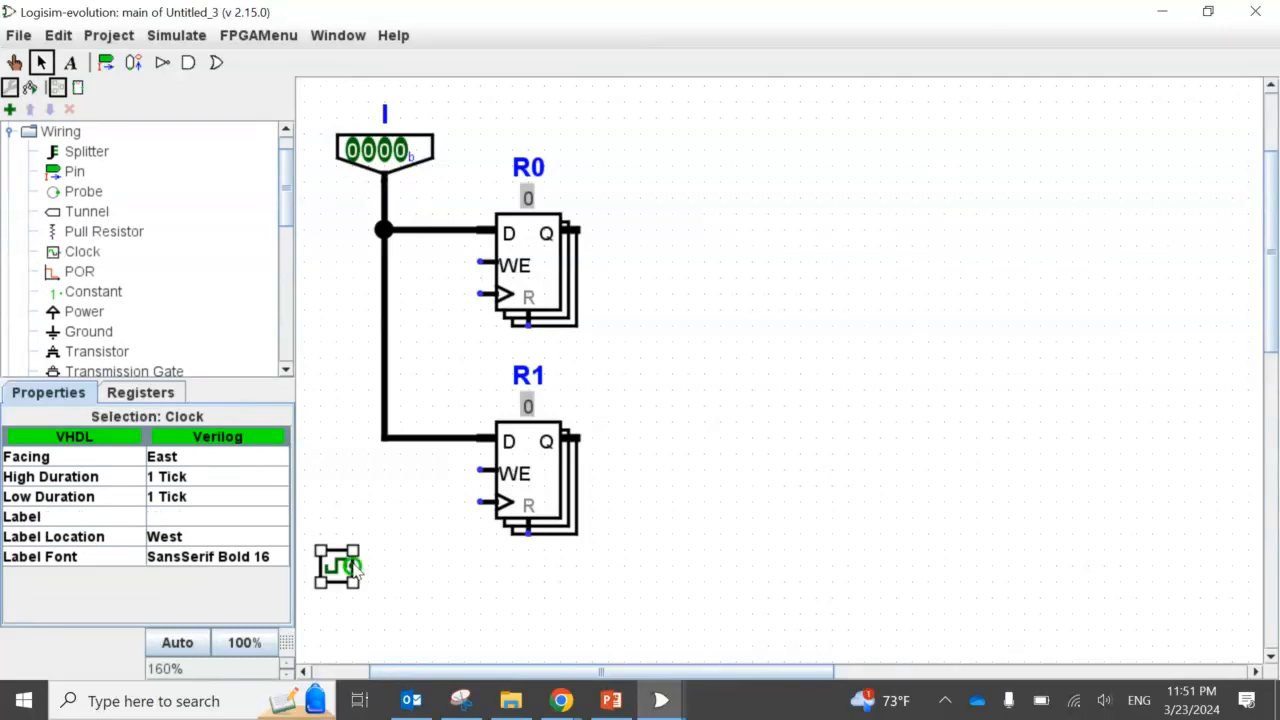
pyautogui.doubleClick(347, 568)
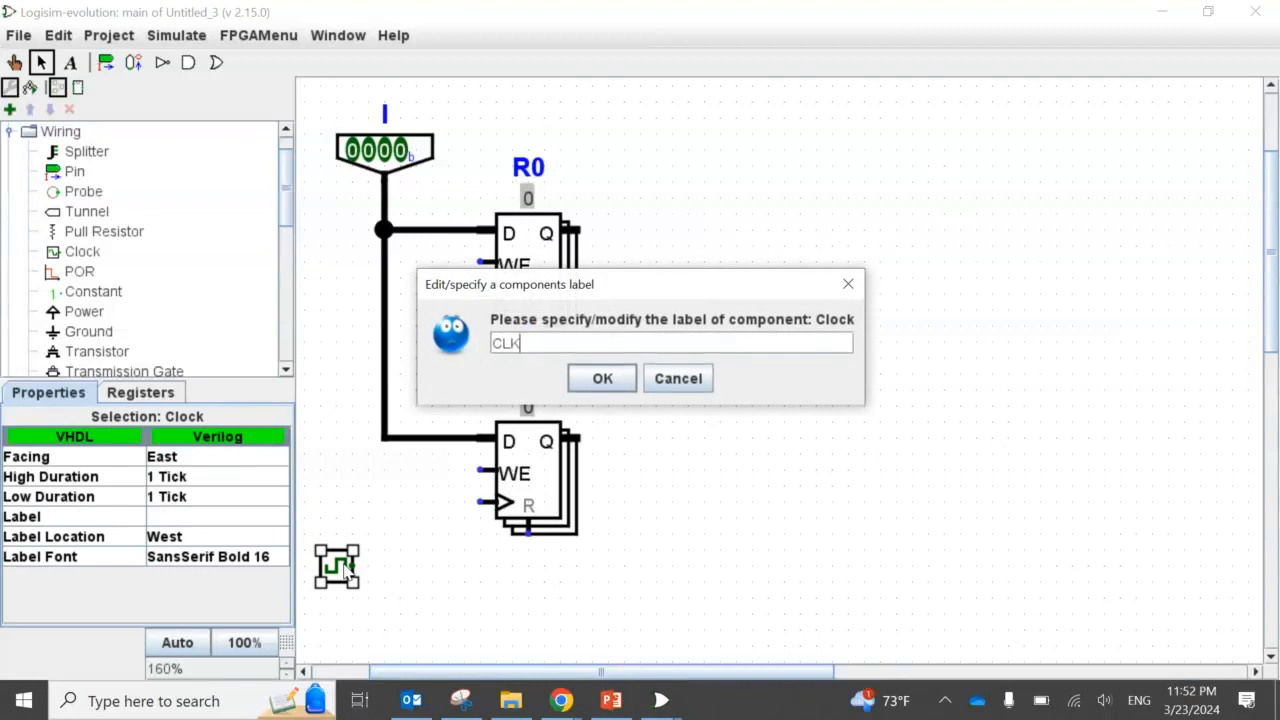
pyautogui.press('Return')
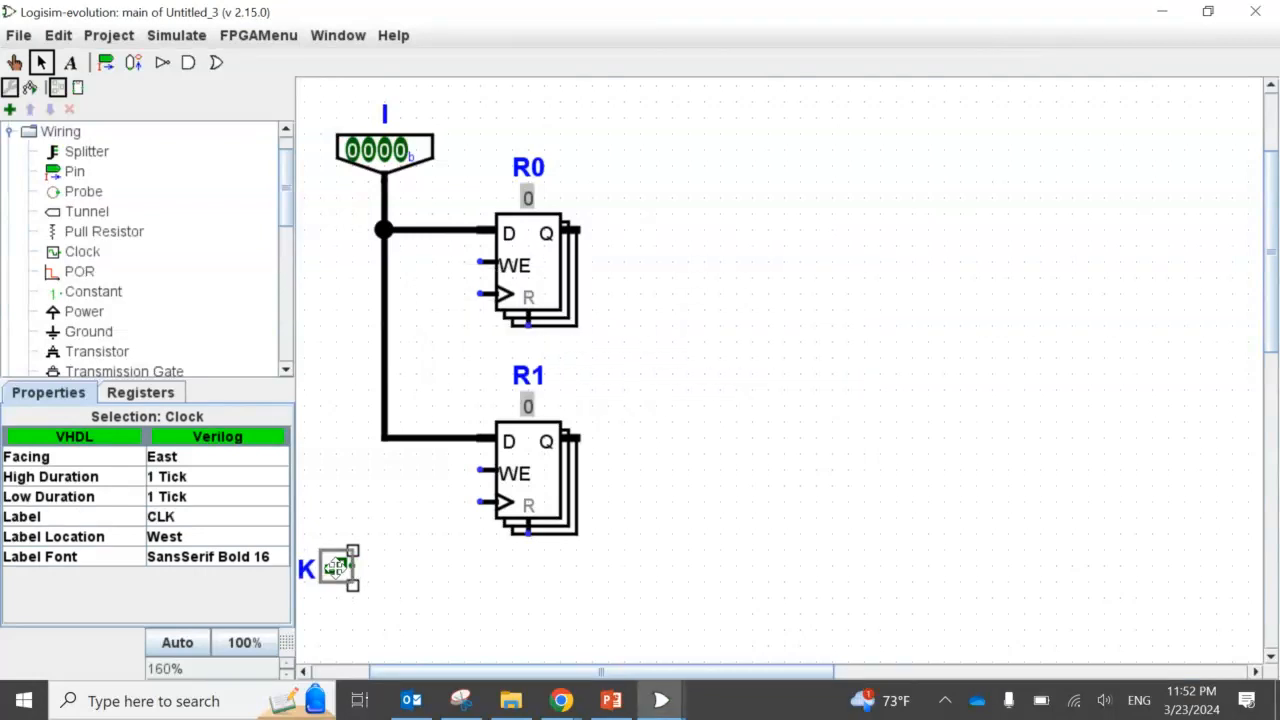
# - Shift the CLK clock slightly toward the registers and delete the stray vertical wire segment at its output
pyautogui.moveTo(347, 578); pyautogui.dragTo(402, 582)
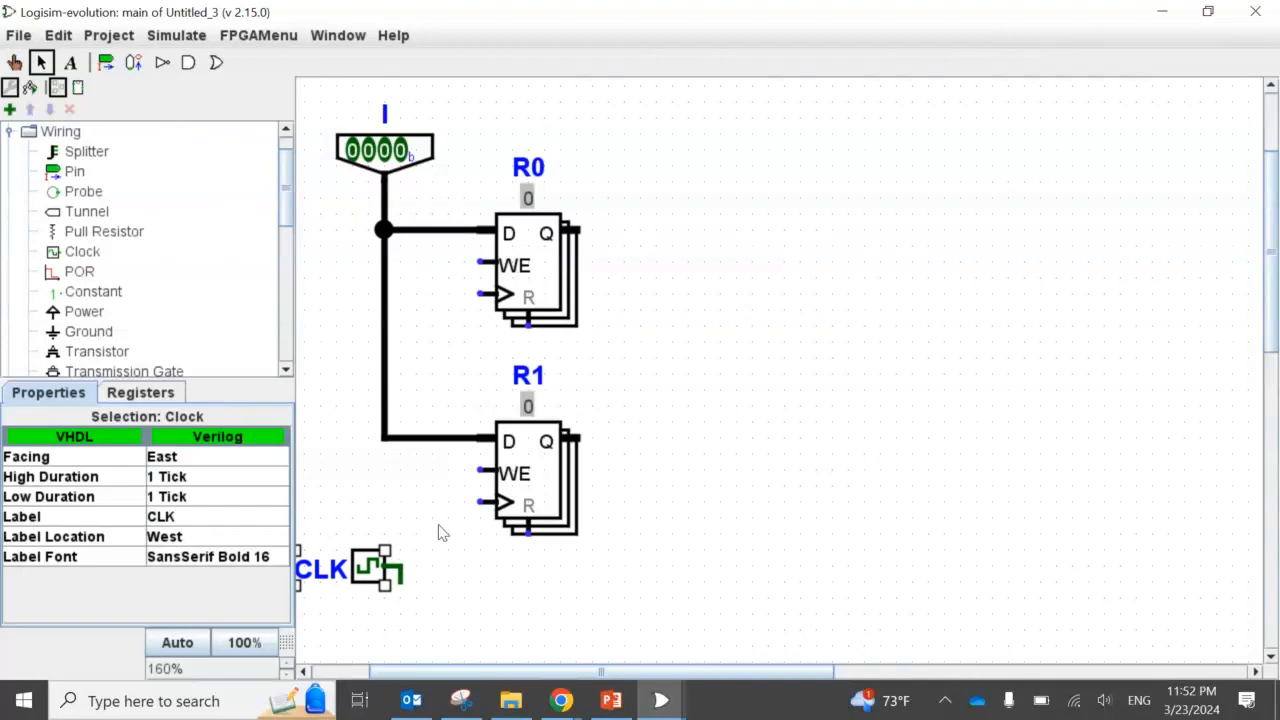
pyautogui.click(401, 577)
pyautogui.press('Delete')
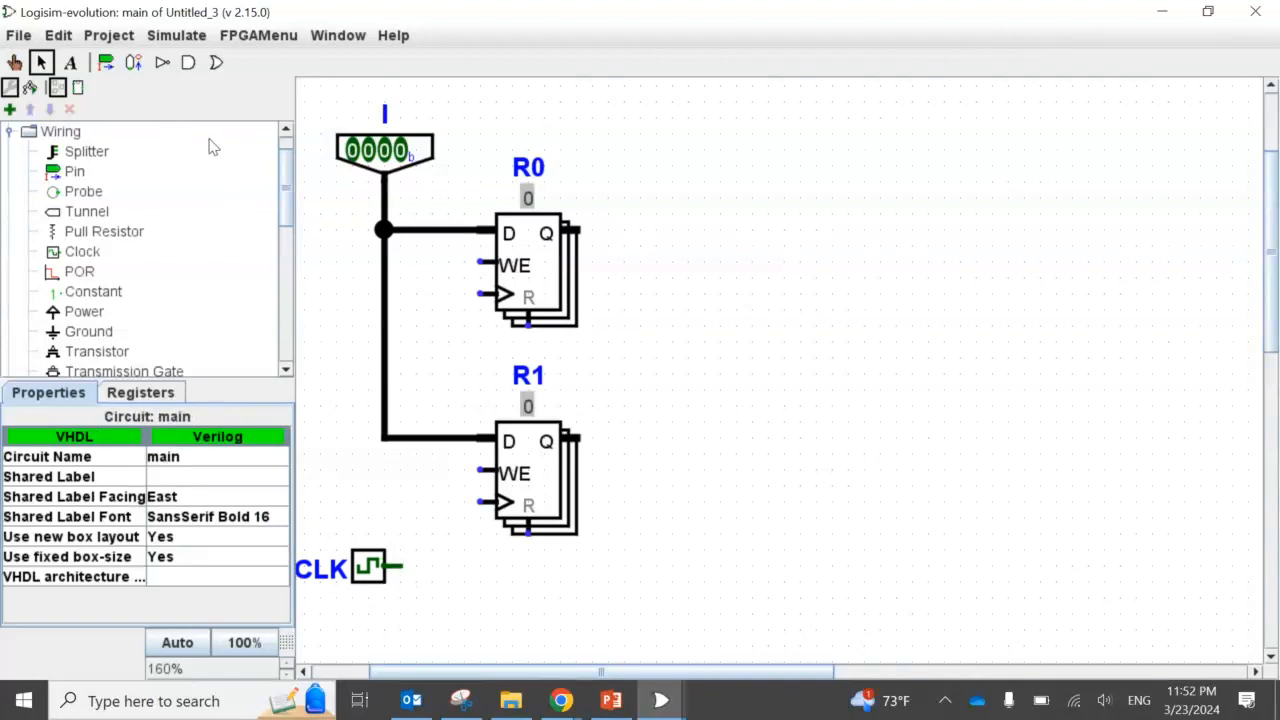
# - Attach a west-facing tunnel to the CLK clock's output and label it clk
pyautogui.click(60, 213)
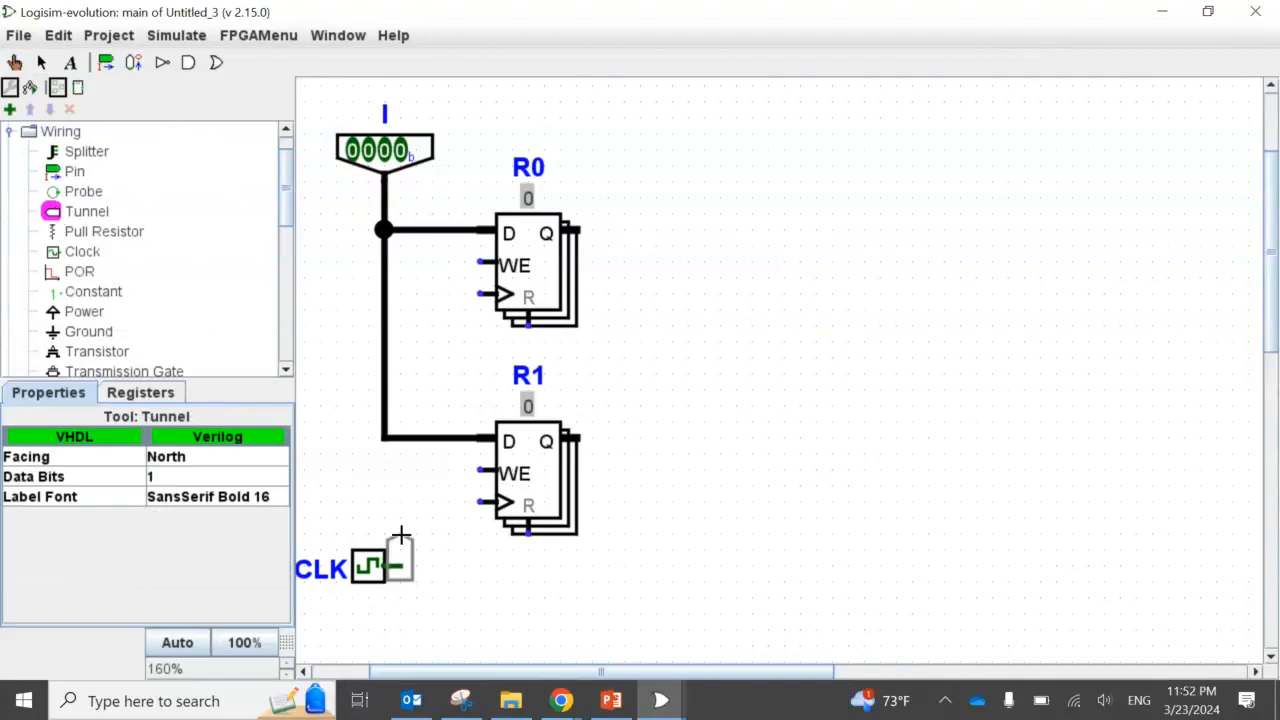
pyautogui.press('Left')
pyautogui.click(428, 566)
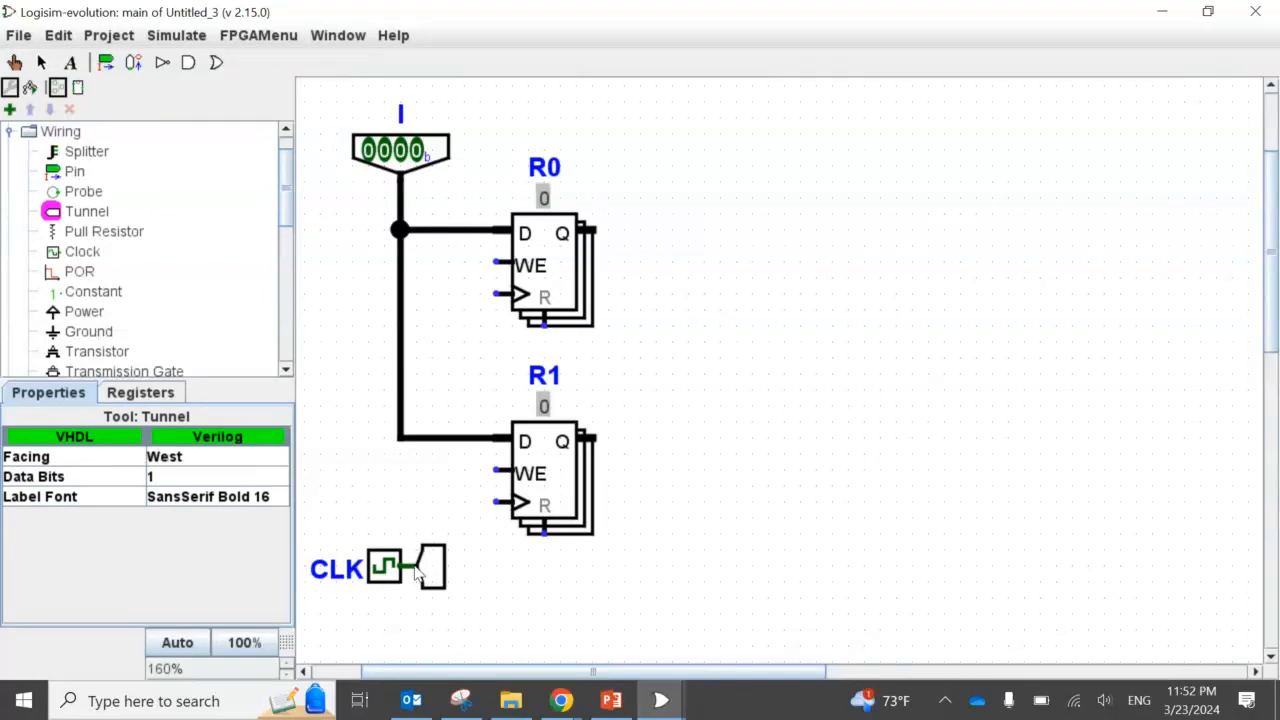
pyautogui.doubleClick(428, 566)
pyautogui.write('clk')
pyautogui.press('Return')
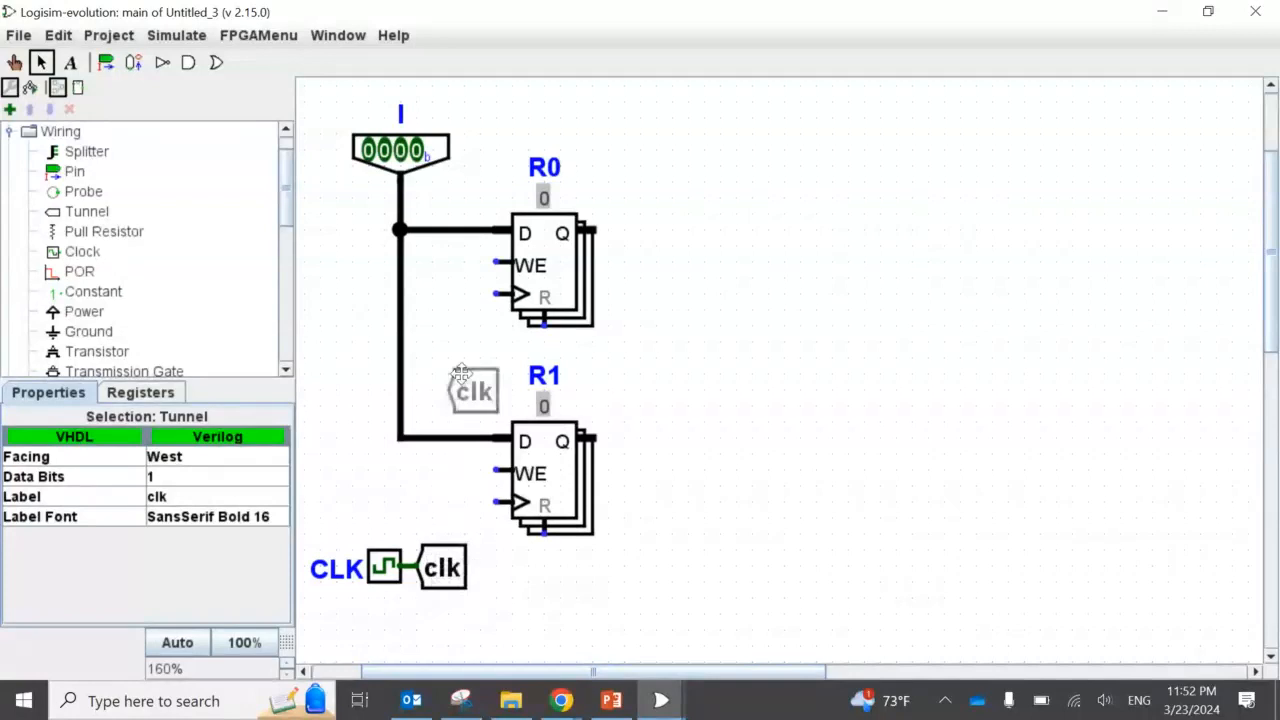
# - Connect east-facing copies of the clk tunnel to the clock inputs of registers R0 and R1
pyautogui.press('Right')
pyautogui.moveTo(433, 298); pyautogui.dragTo(508, 294)
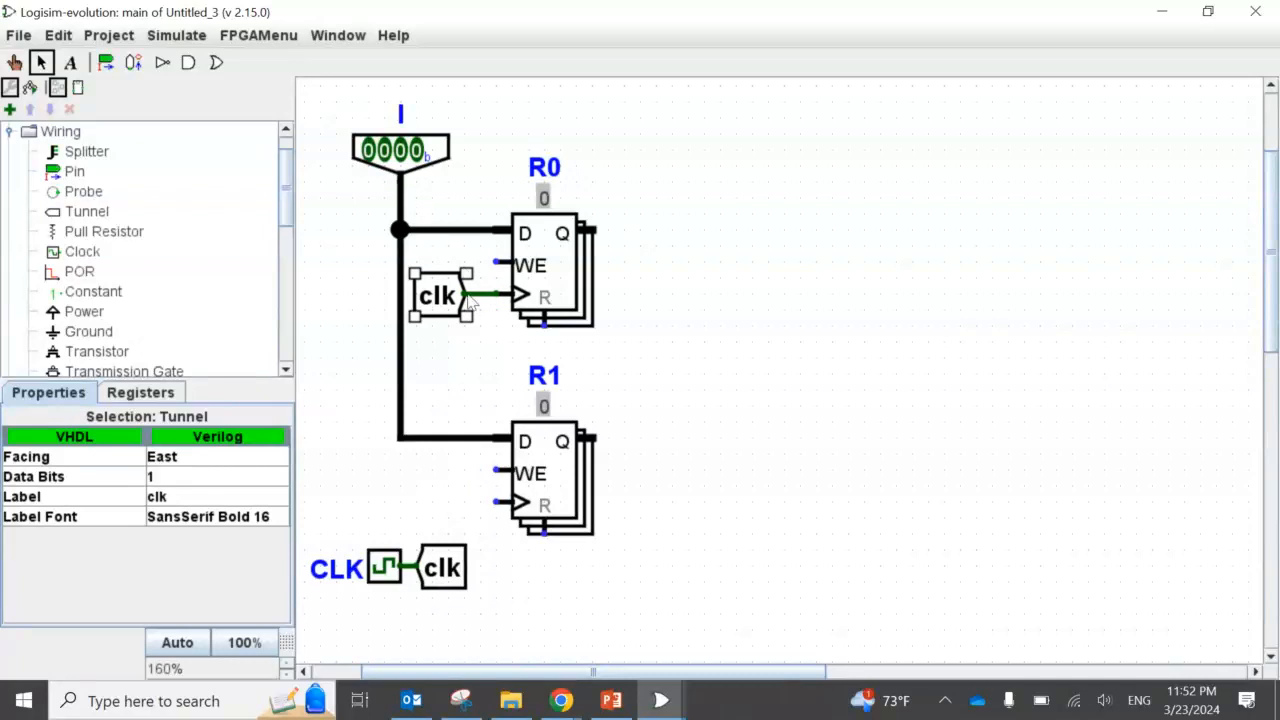
pyautogui.hotkey('ctrl', 'd')
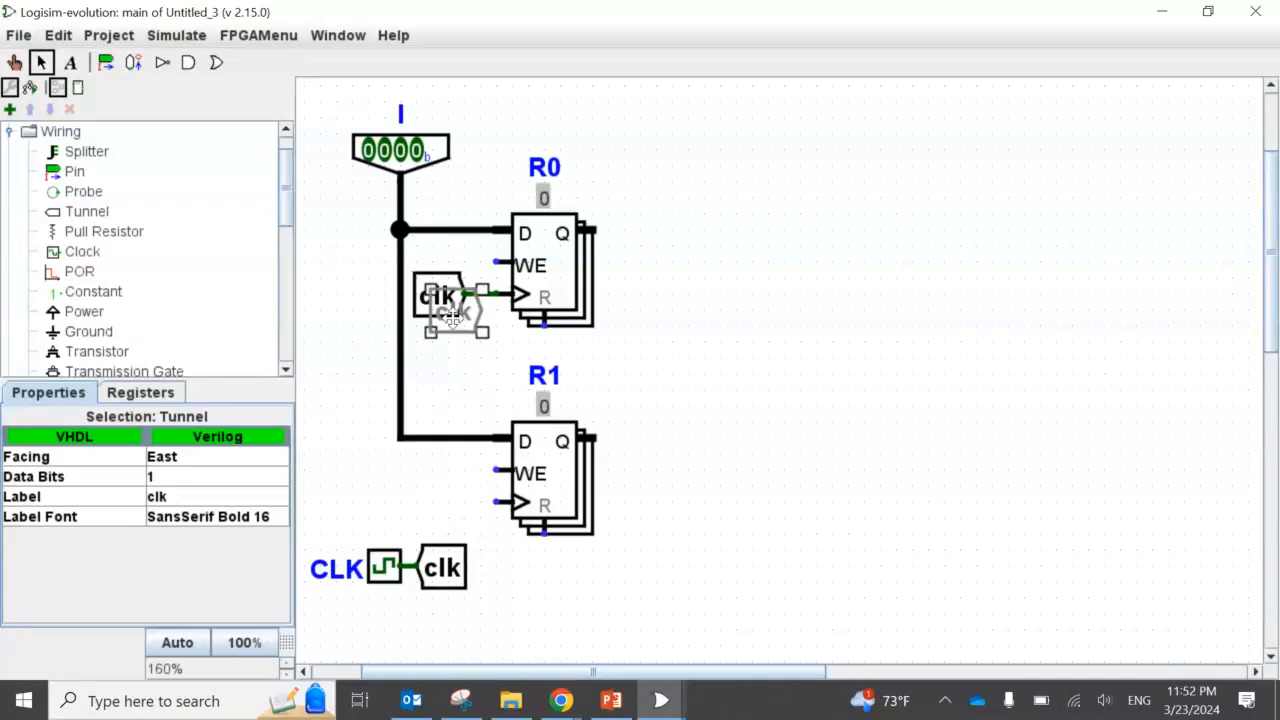
pyautogui.moveTo(450, 311); pyautogui.dragTo(444, 504)
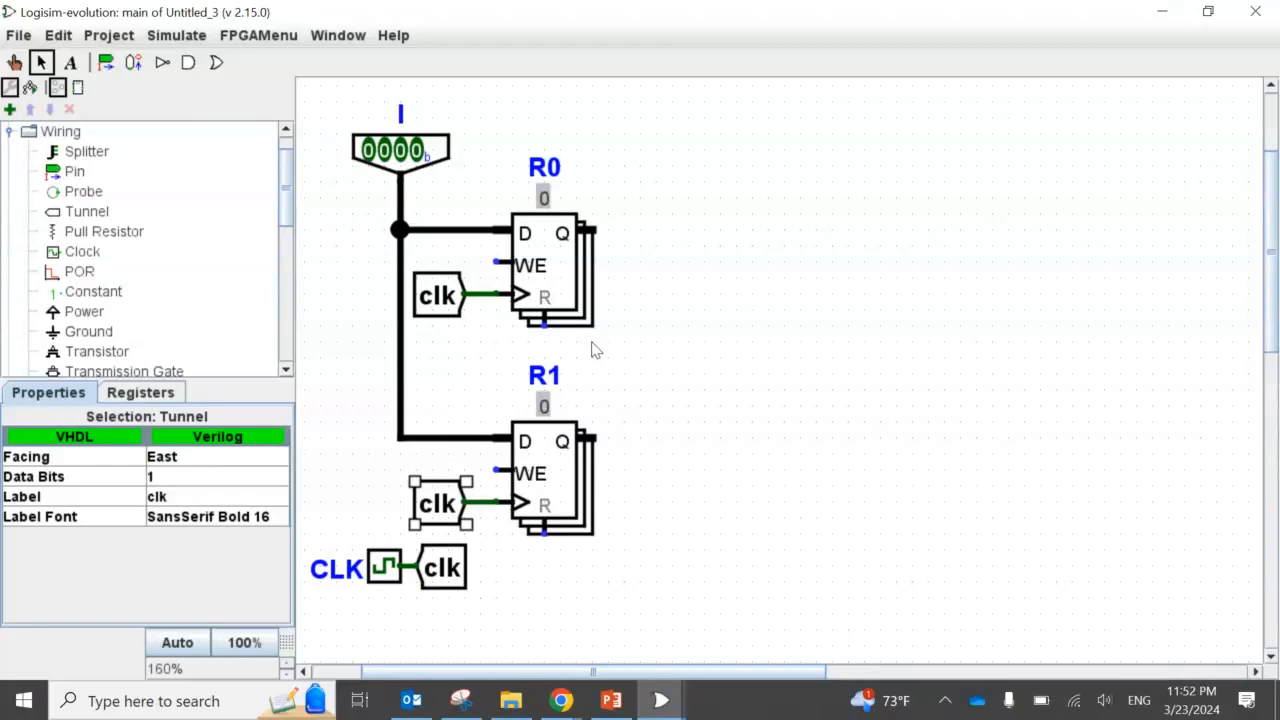
pyautogui.scroll(1, 648, 372)
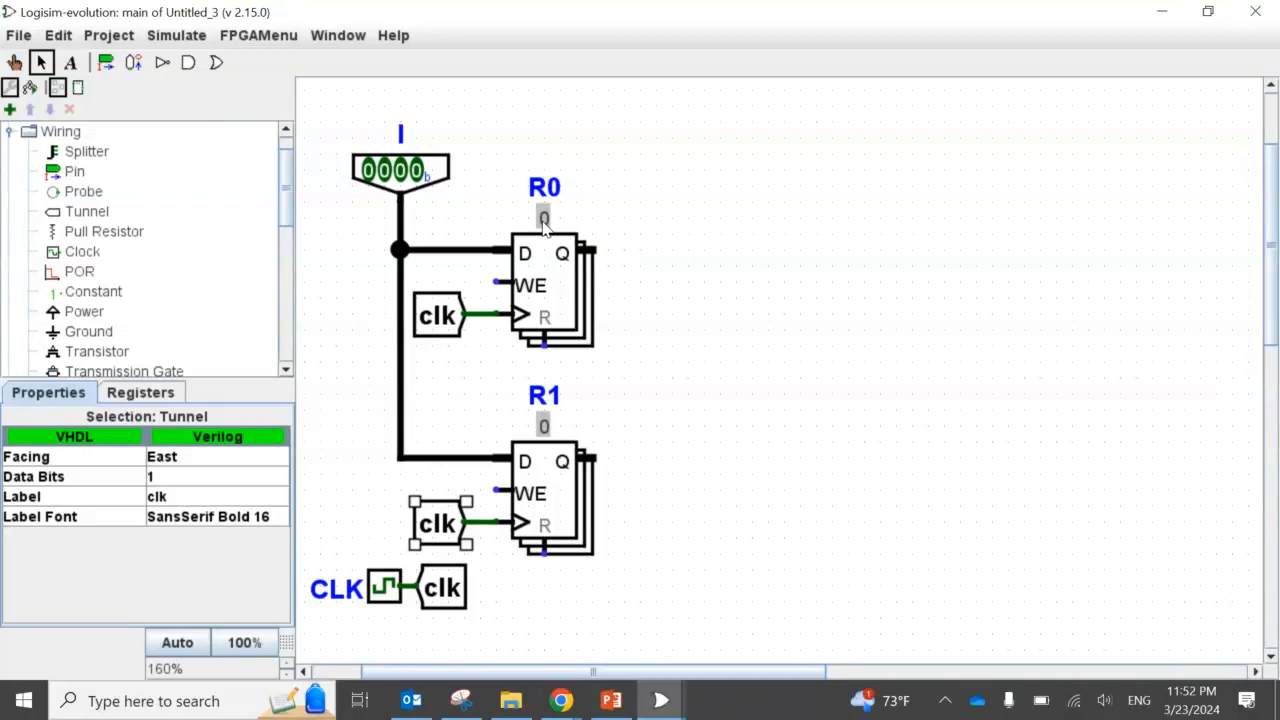
pyautogui.click(17, 63)
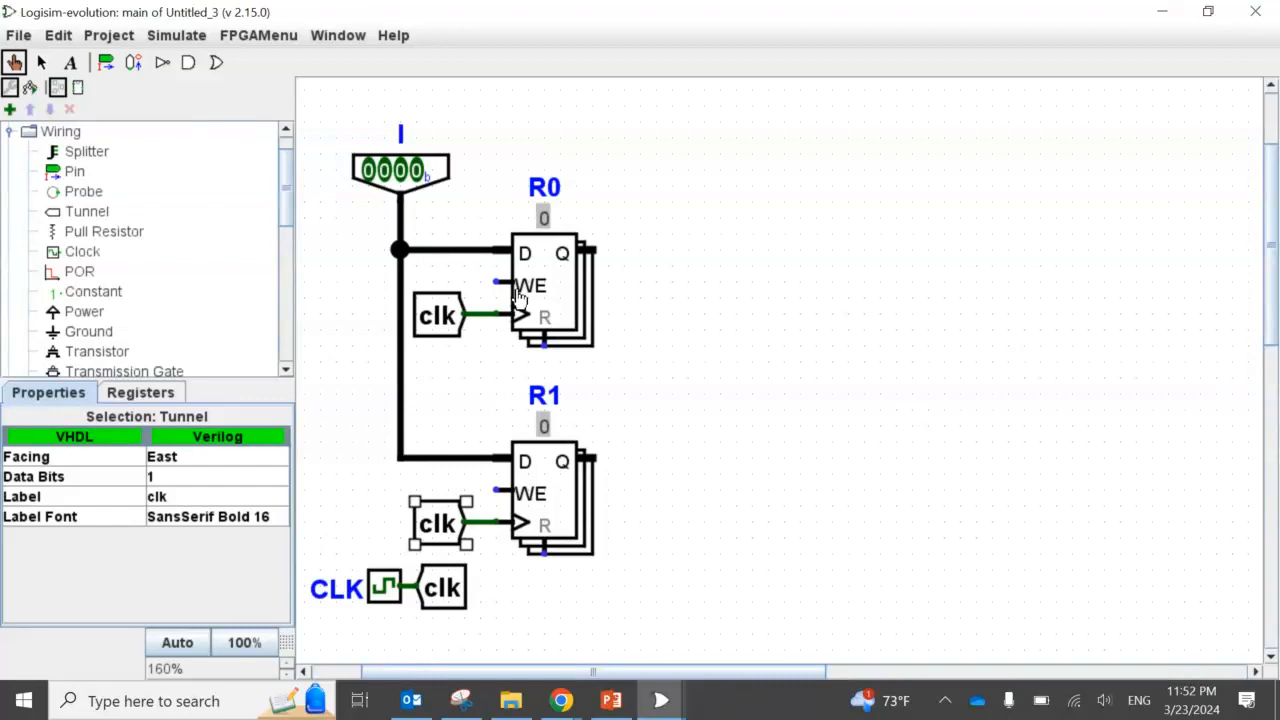
pyautogui.click(133, 62)
pyautogui.press('Right')
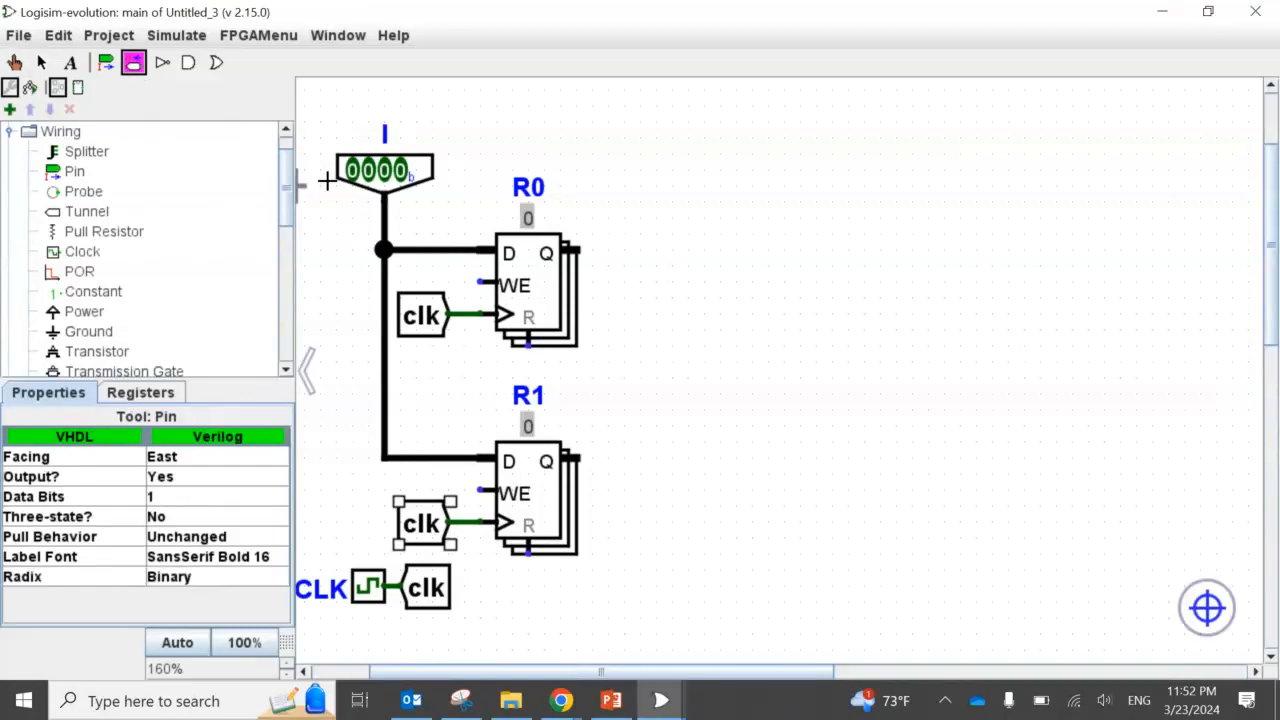
pyautogui.press('Left')
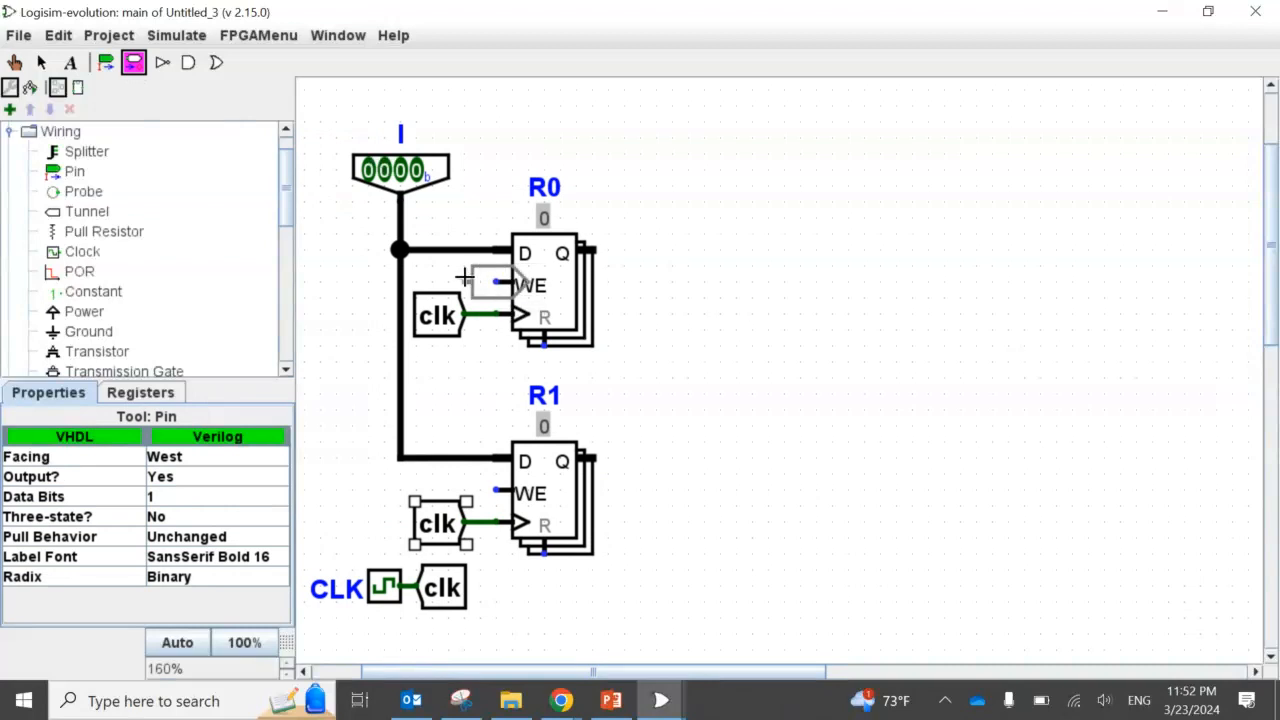
pyautogui.press('Down')
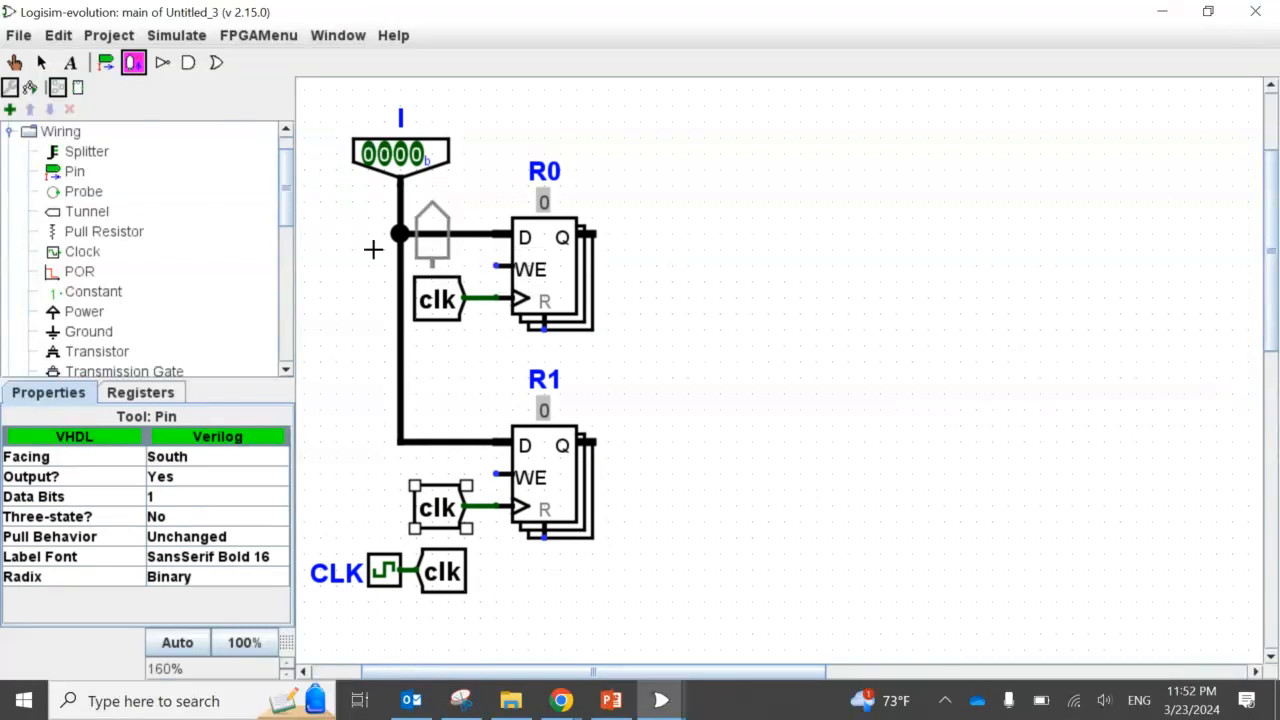
# - Attach an east-facing 1-bit input pin to R0's write enable and a duplicate of it to R1's write enable
pyautogui.click(105, 64)
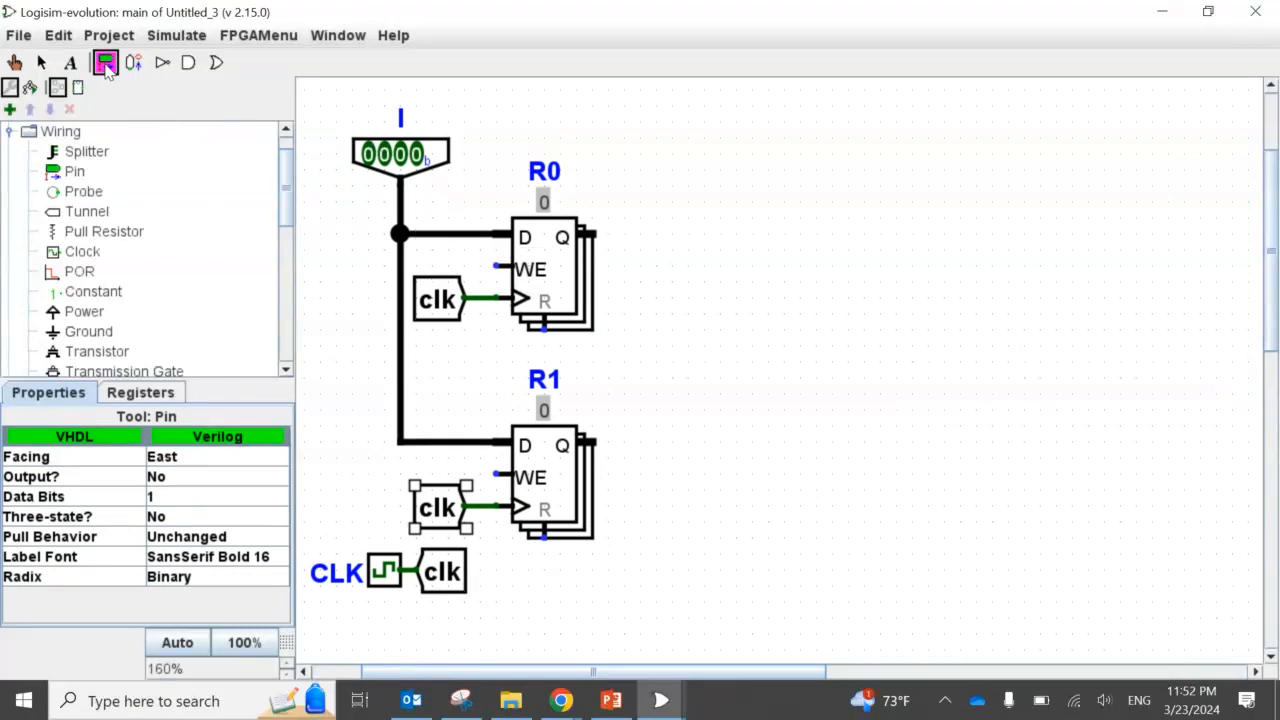
pyautogui.click(492, 263)
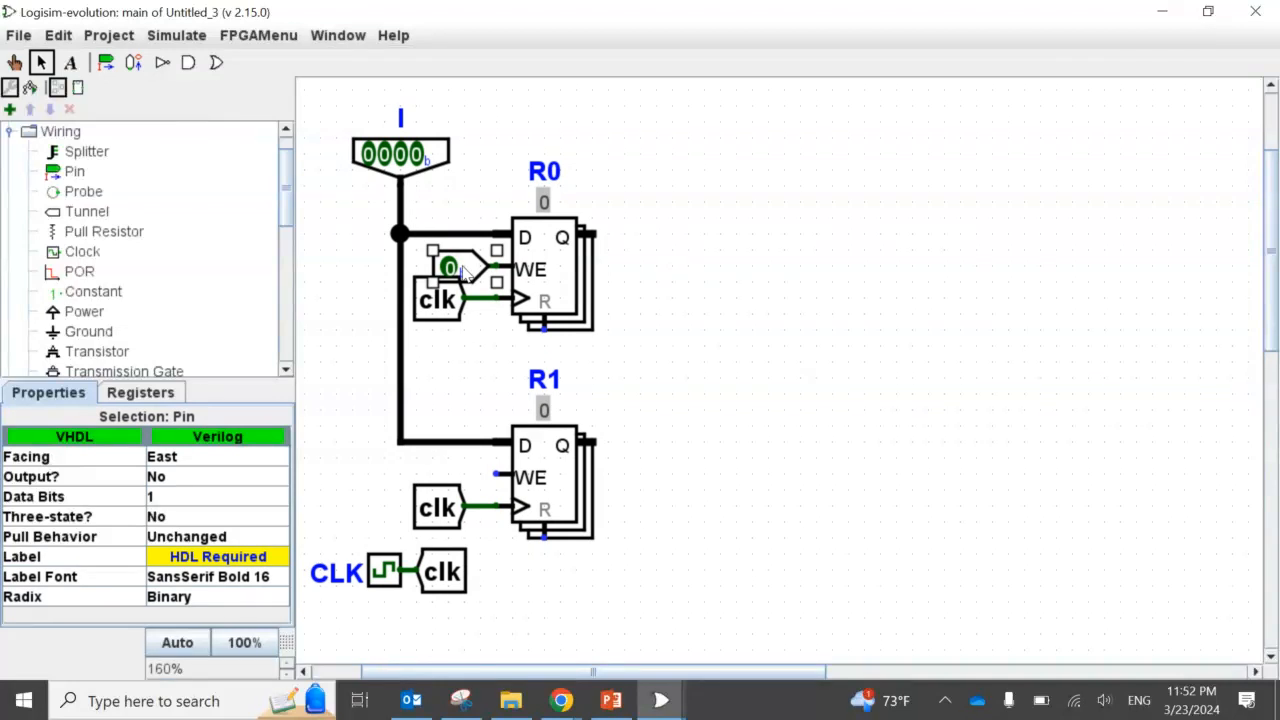
pyautogui.hotkey('ctrl', 'd')
pyautogui.moveTo(472, 285); pyautogui.dragTo(453, 481)
pyautogui.click(680, 340)
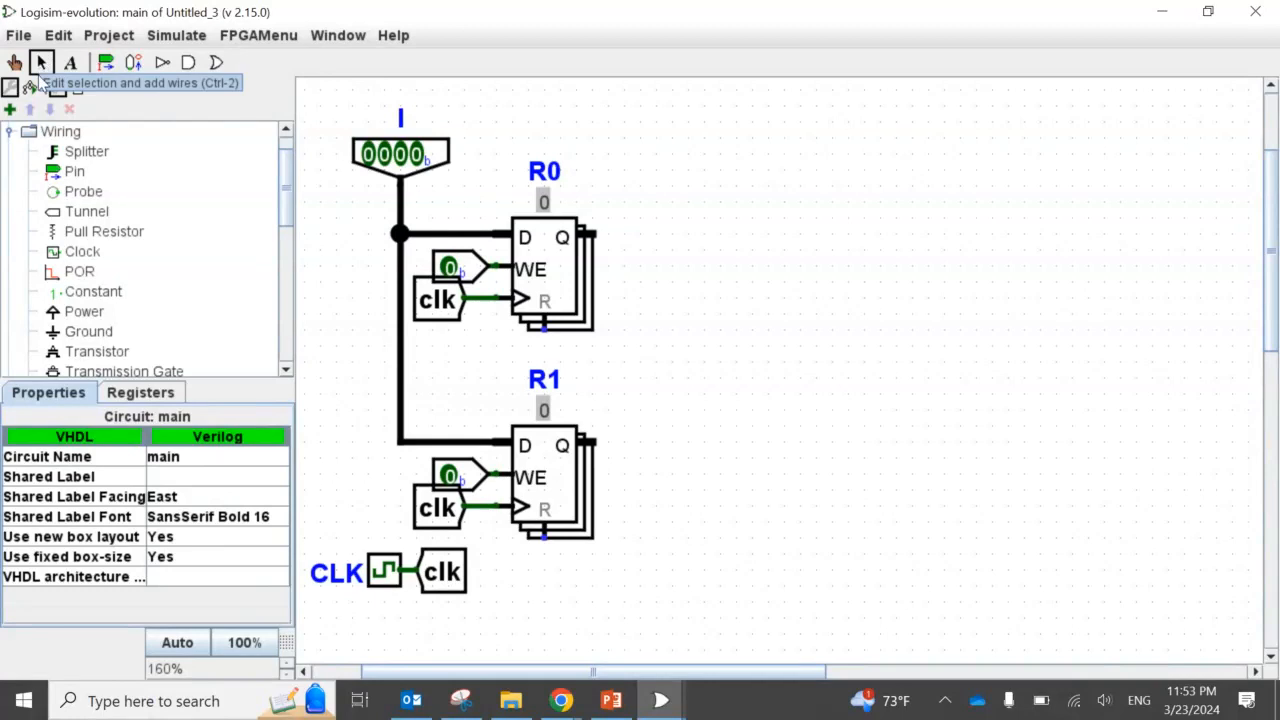
# - Set input I to 0010 and toggle the CLK clock several times with both write enables at 0
pyautogui.click(14, 62)
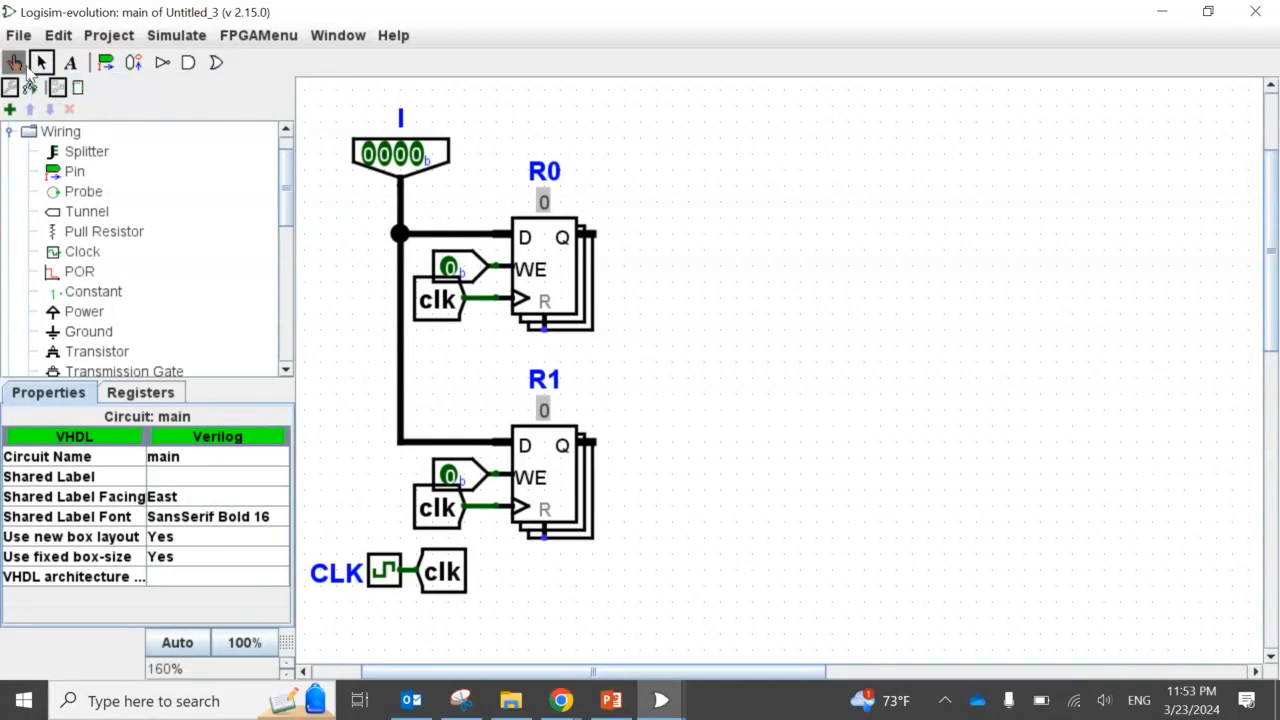
pyautogui.click(403, 158)
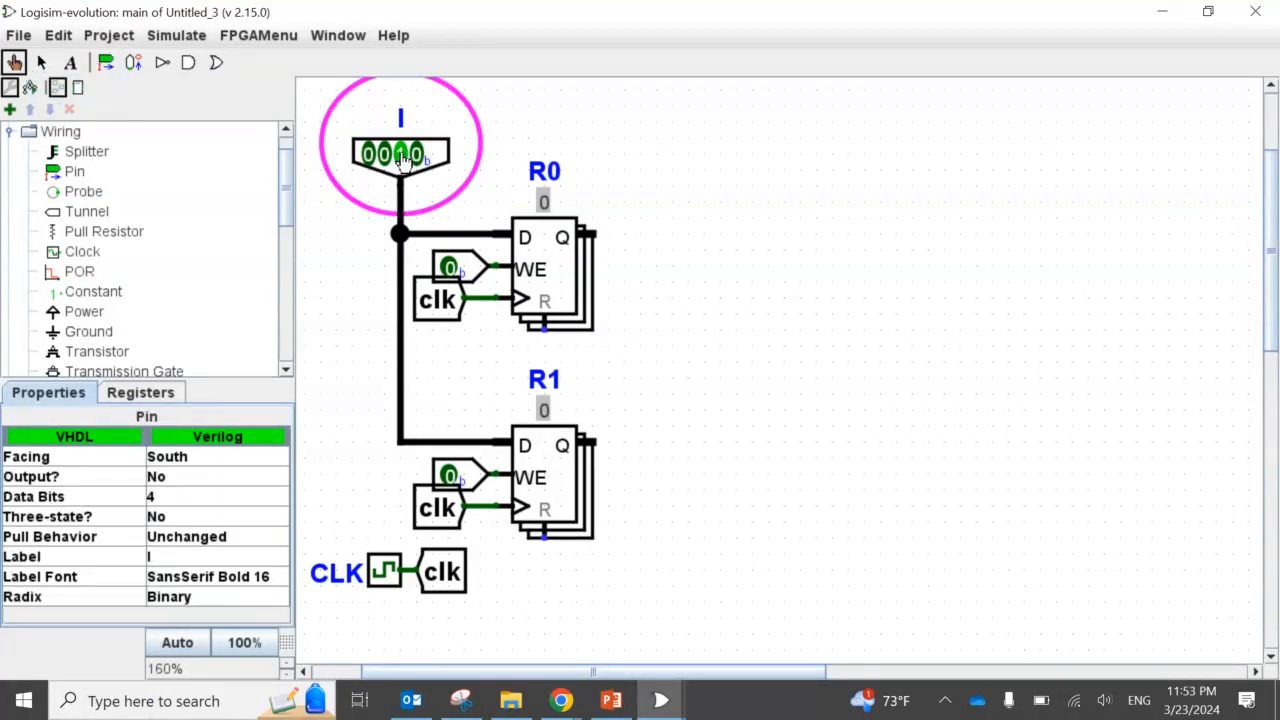
pyautogui.click(393, 574)
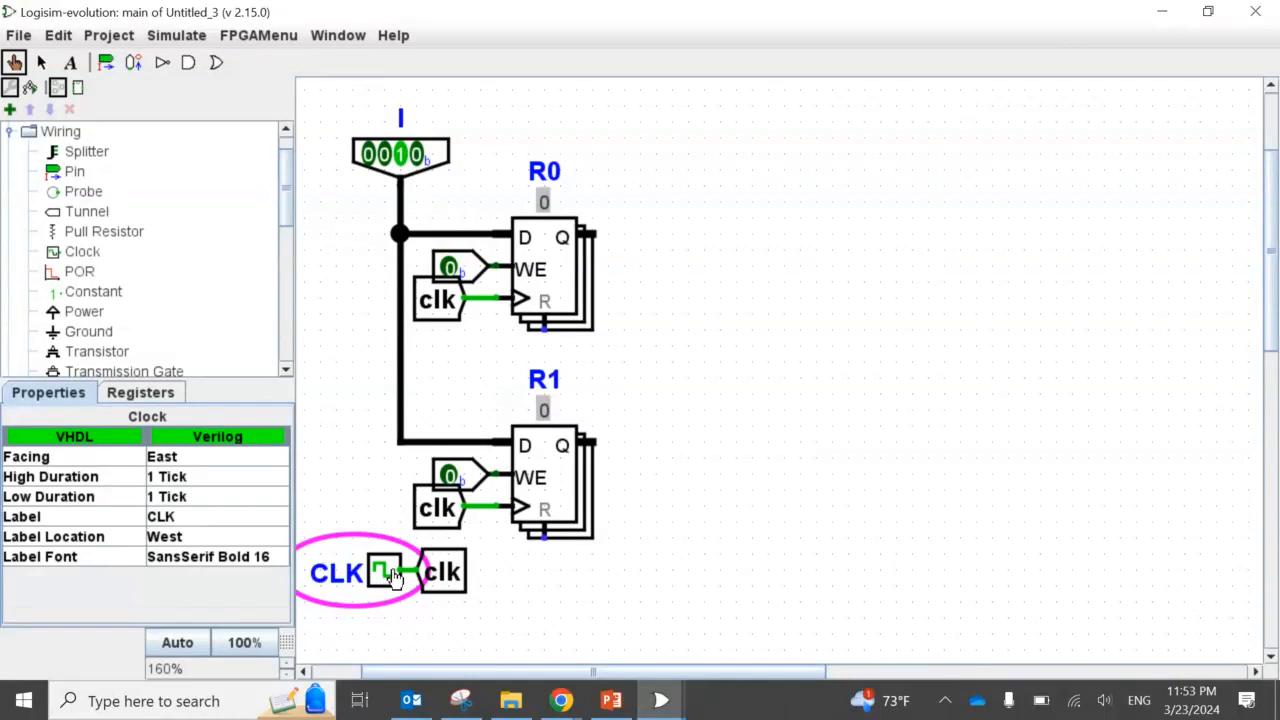
pyautogui.click(391, 575)
pyautogui.click(390, 576)
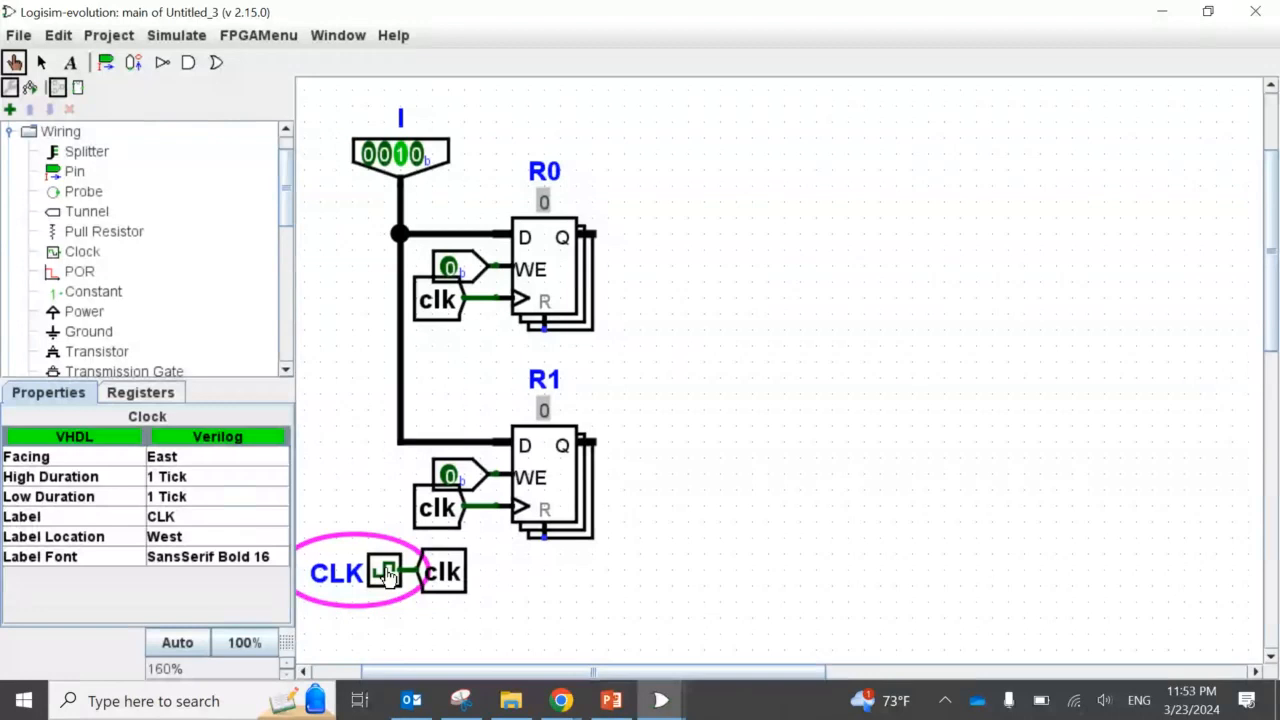
pyautogui.click(389, 577)
pyautogui.click(389, 577)
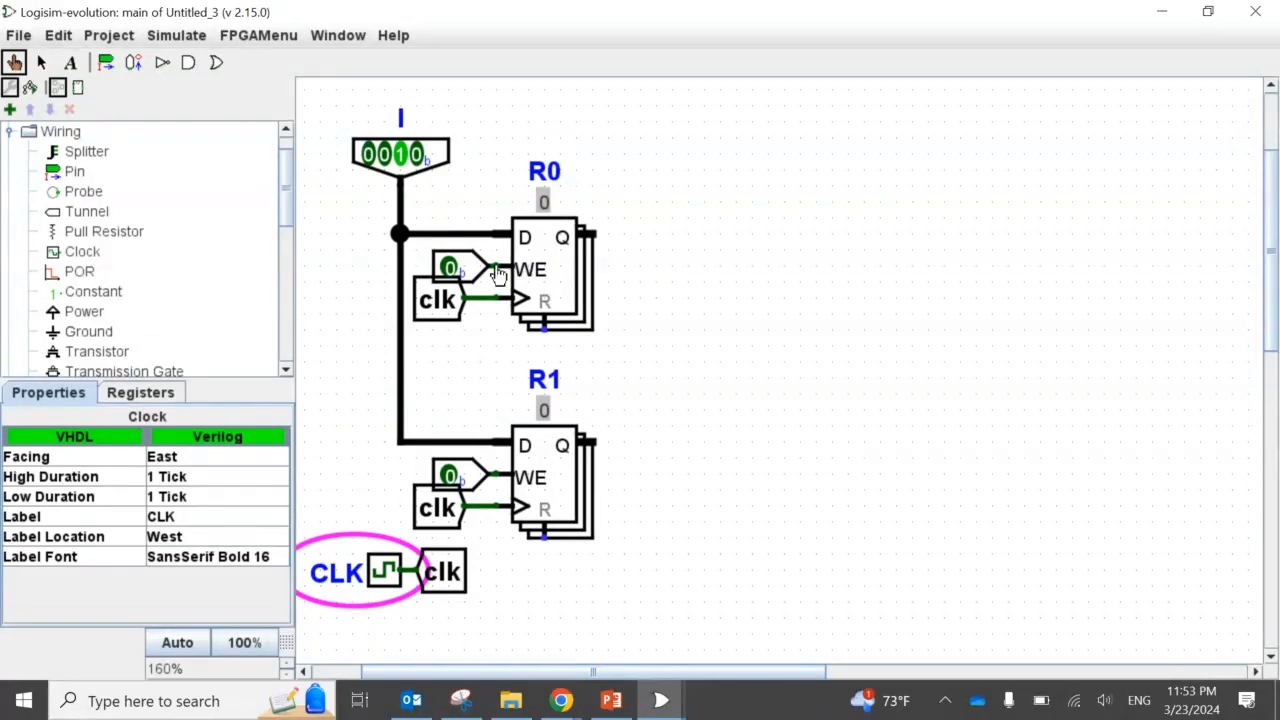
# - Set R0's write enable to 1 and toggle CLK high to load 0010 into R0
pyautogui.click(41, 62)
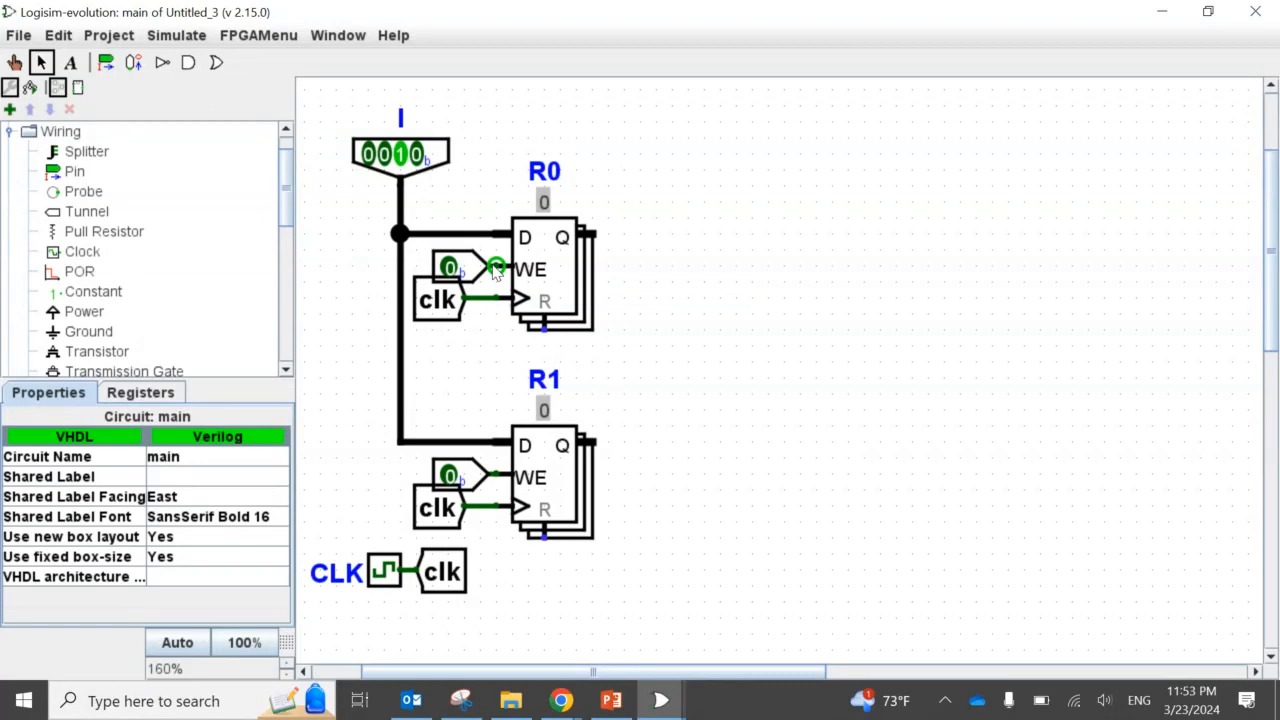
pyautogui.click(16, 64)
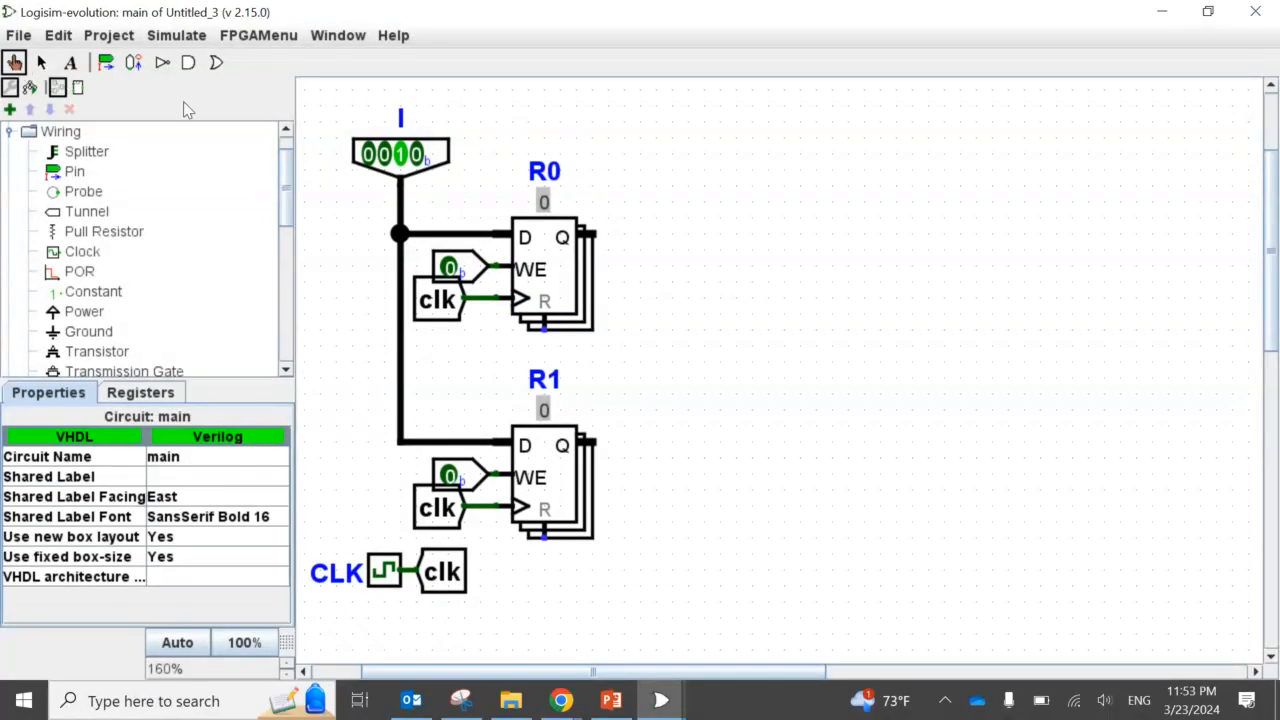
pyautogui.click(449, 267)
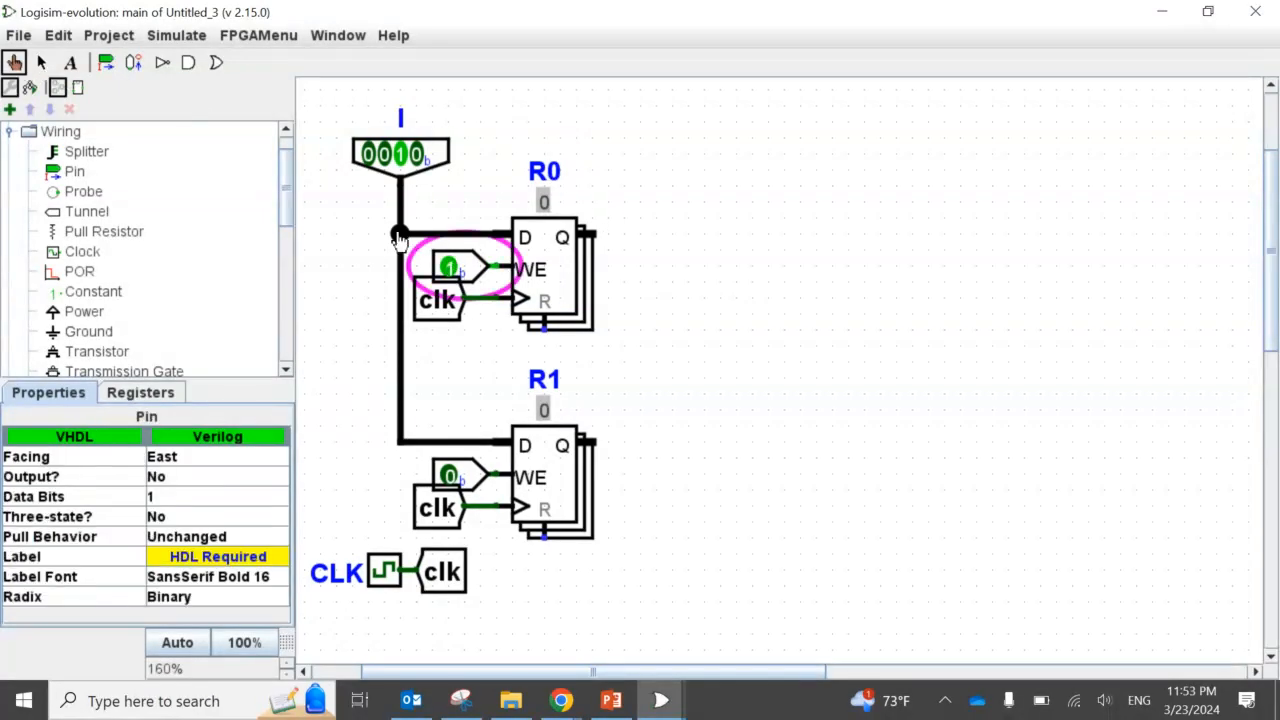
pyautogui.click(384, 571)
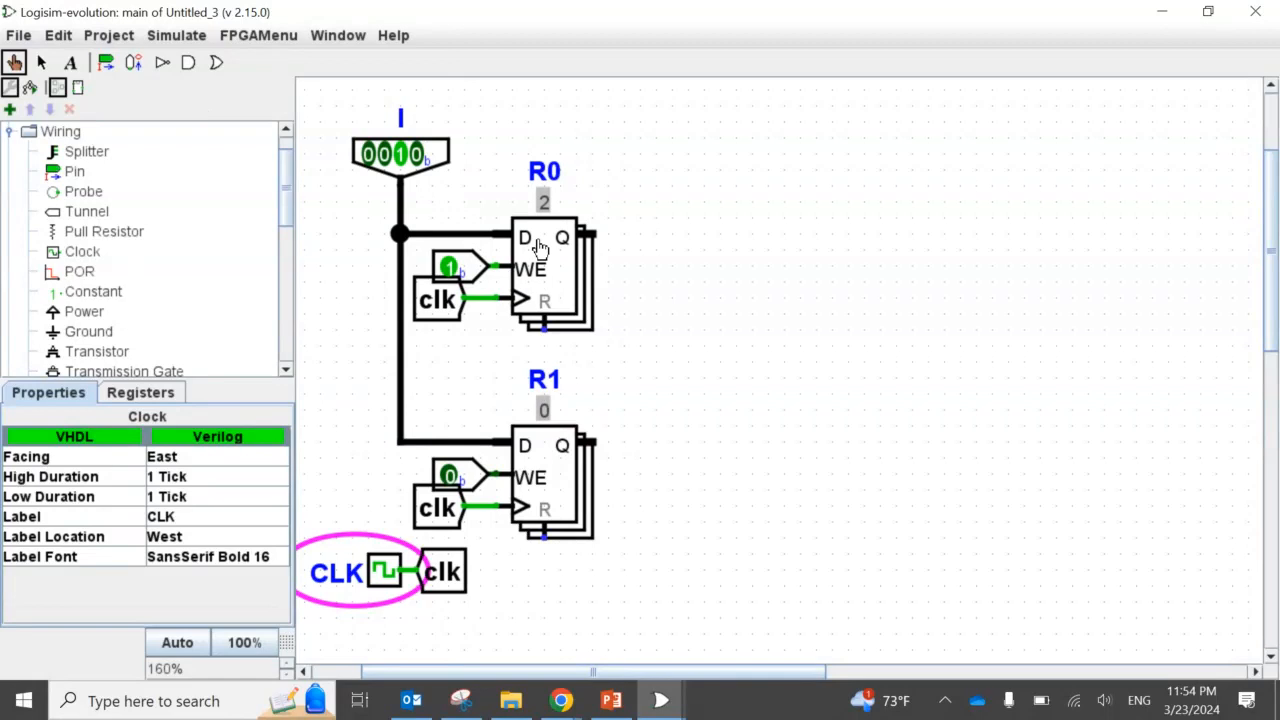
# - Load 0010 into R1 by pulsing CLK with its write enable at 1, and return R0's write enable to 0
pyautogui.click(455, 478)
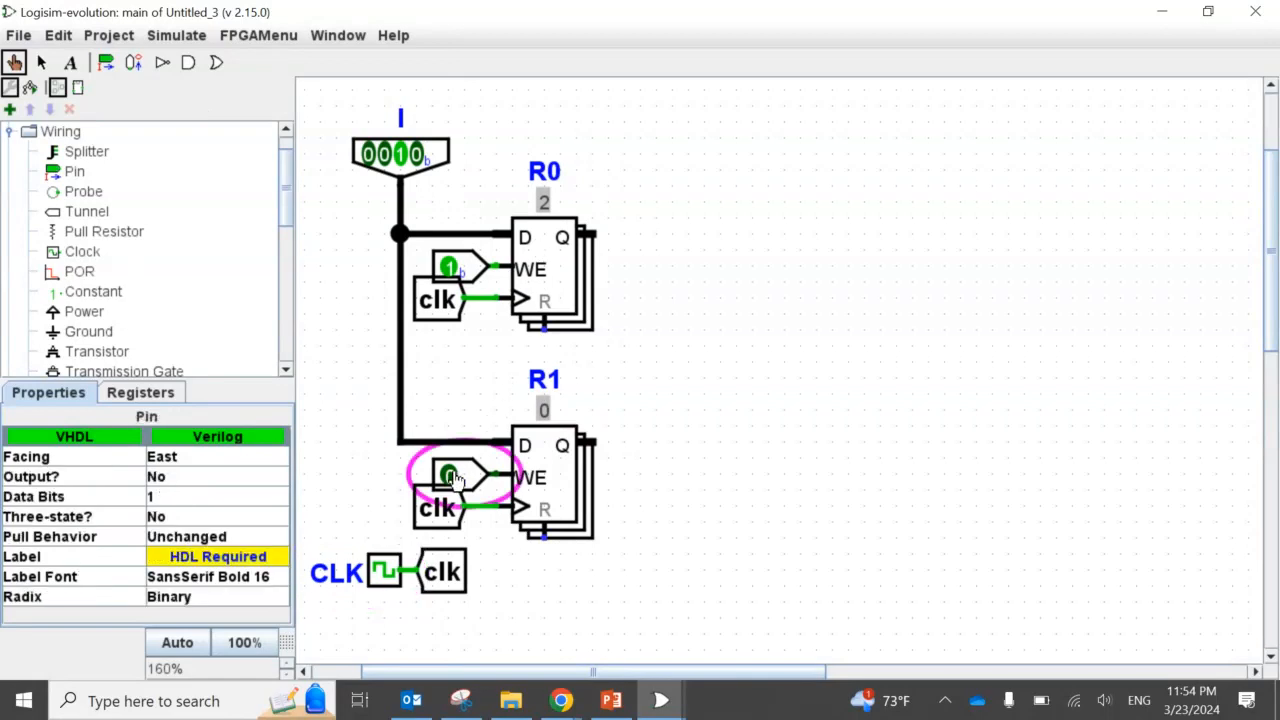
pyautogui.click(455, 478)
pyautogui.click(390, 571)
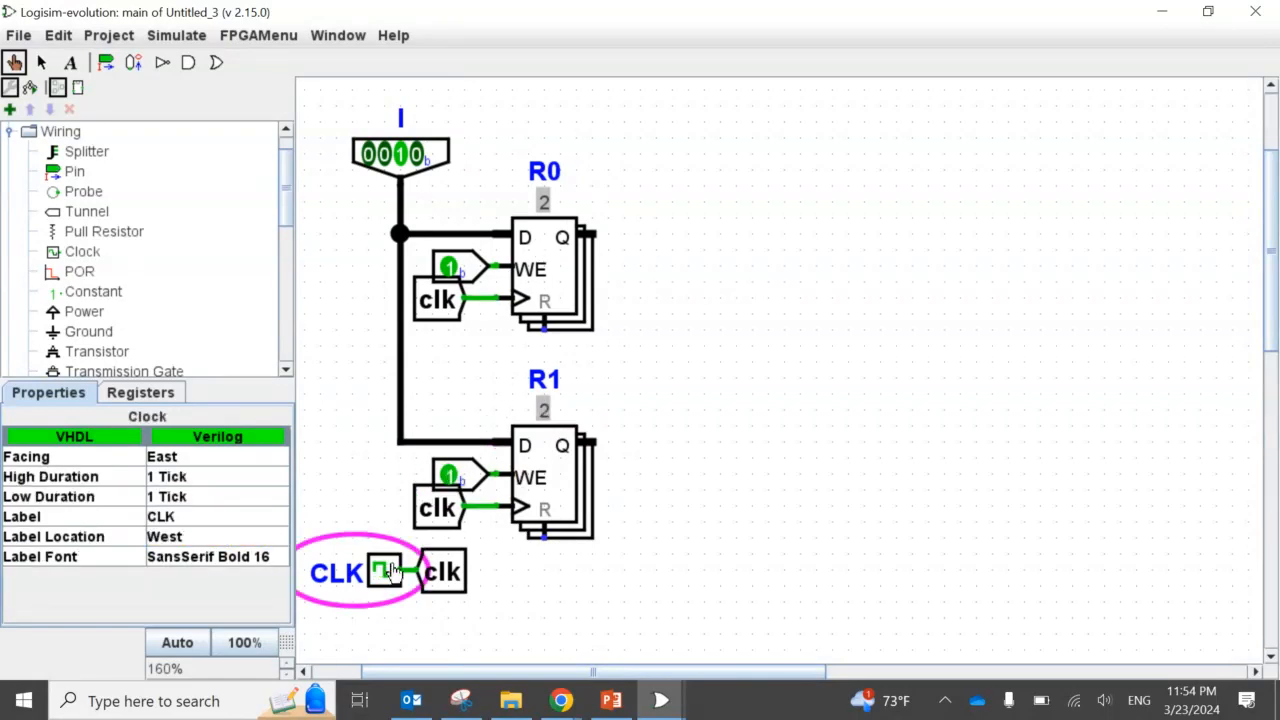
pyautogui.click(465, 265)
pyautogui.click(466, 266)
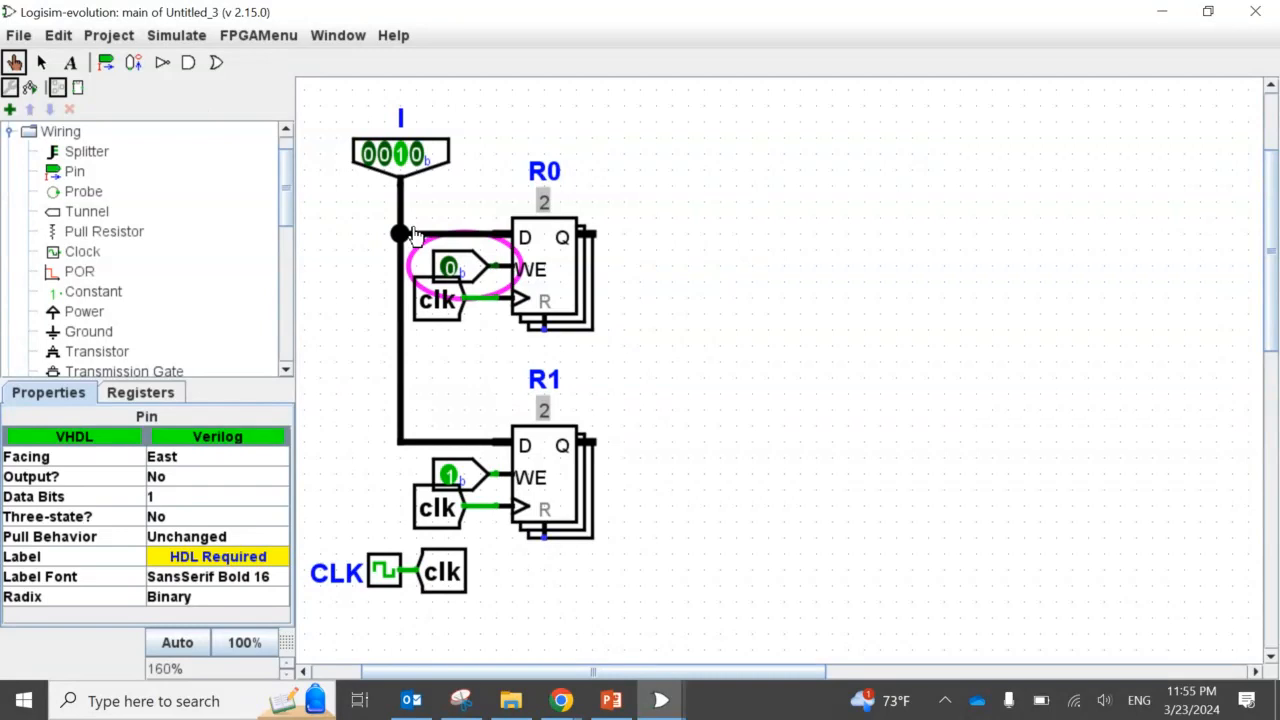
# - Collapse the Wiring and Memory component libraries in the project tree
pyautogui.doubleClick(40, 138)
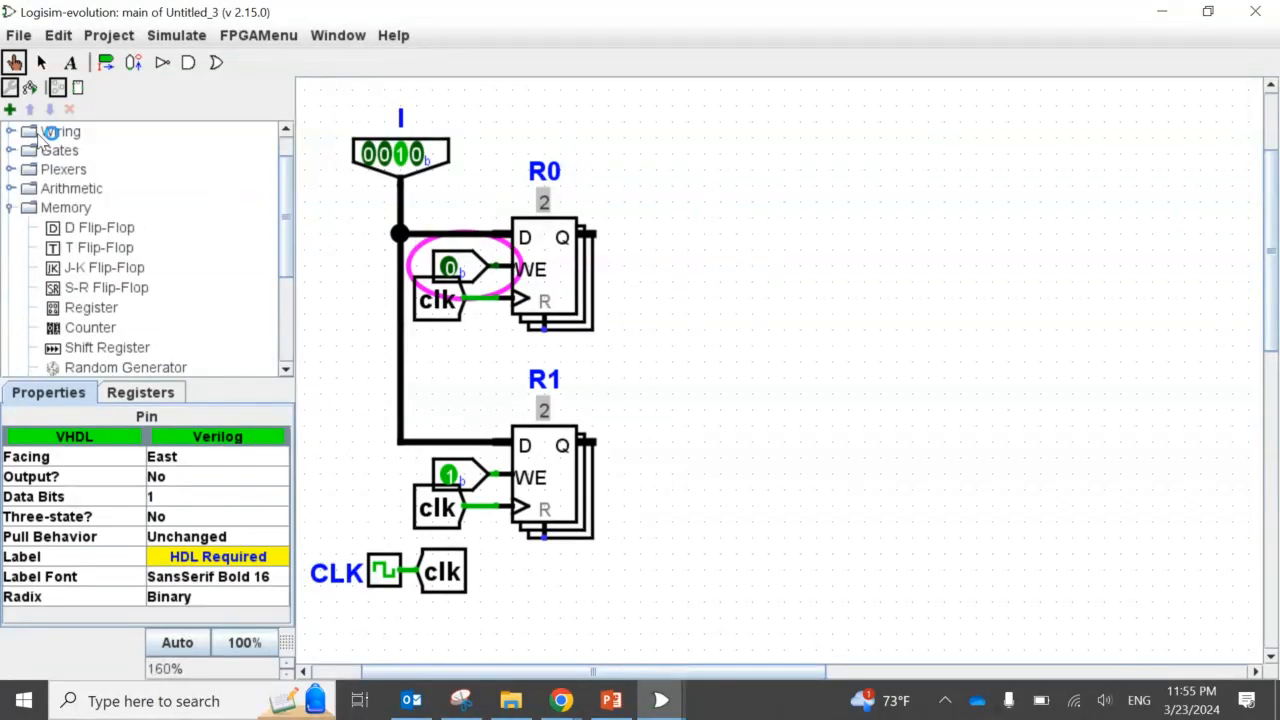
pyautogui.doubleClick(27, 210)
pyautogui.scroll(1, 134, 208)
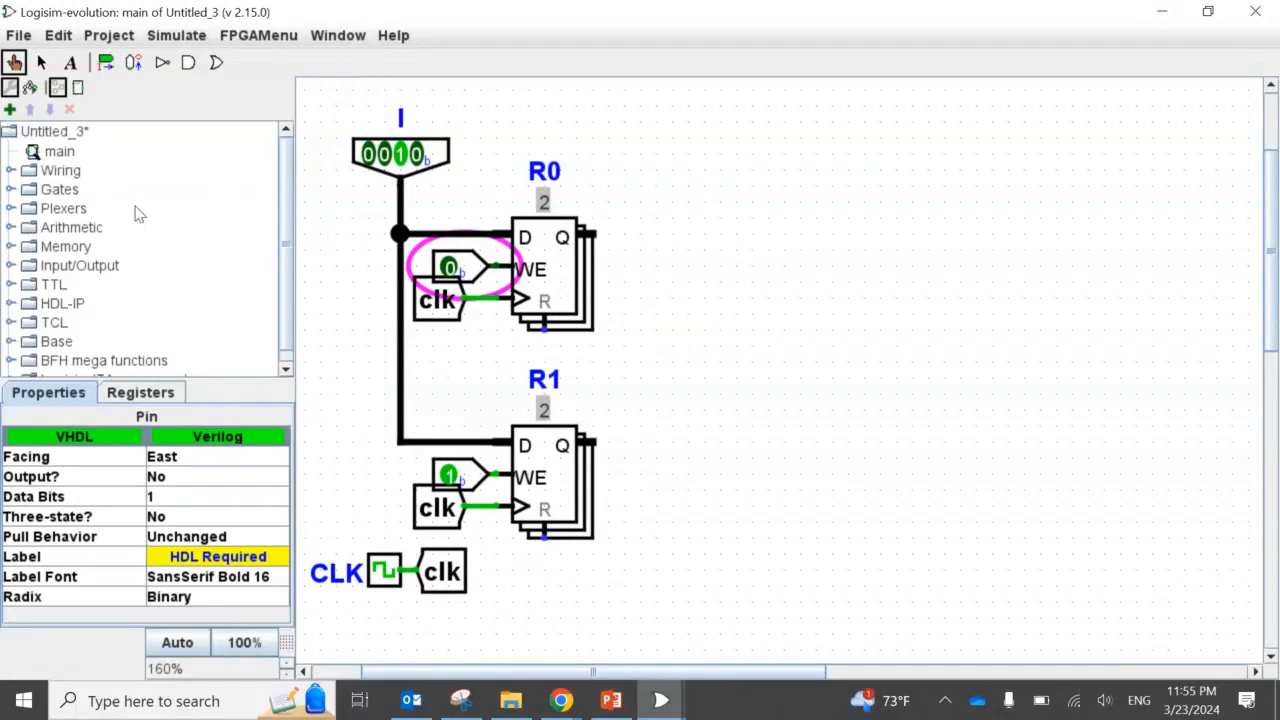
pyautogui.click(58, 155)
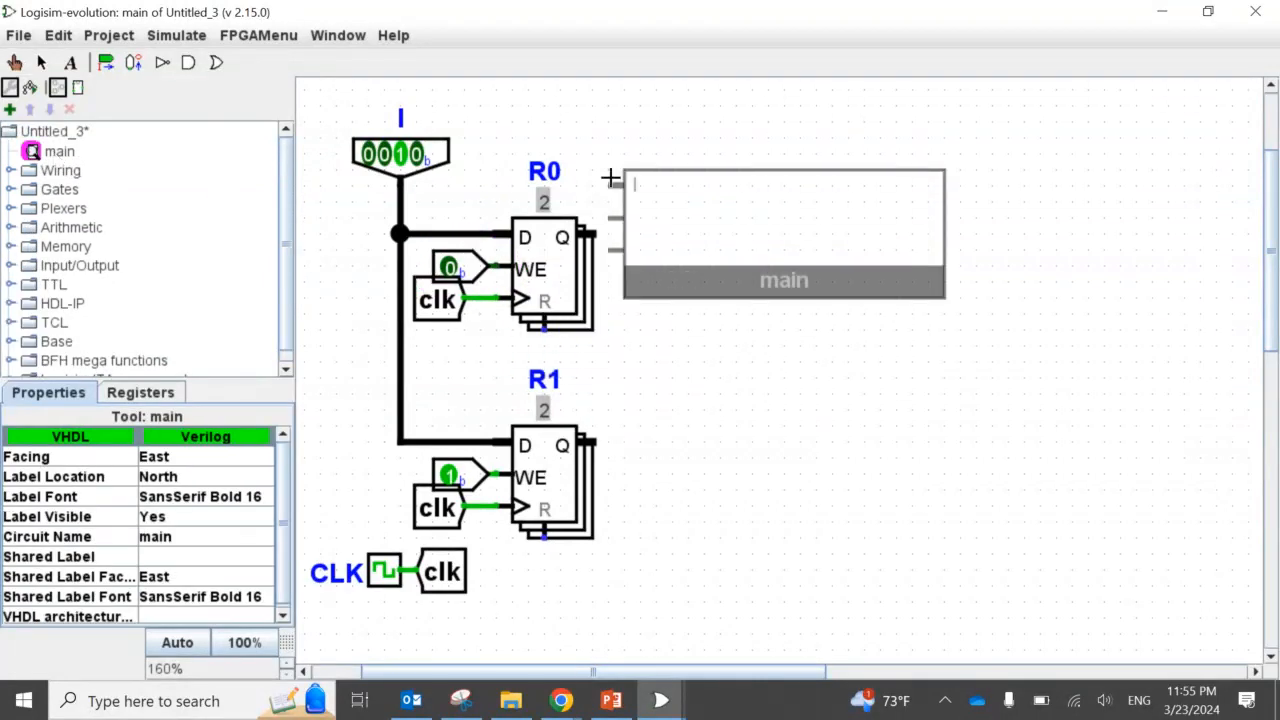
pyautogui.press('Escape')
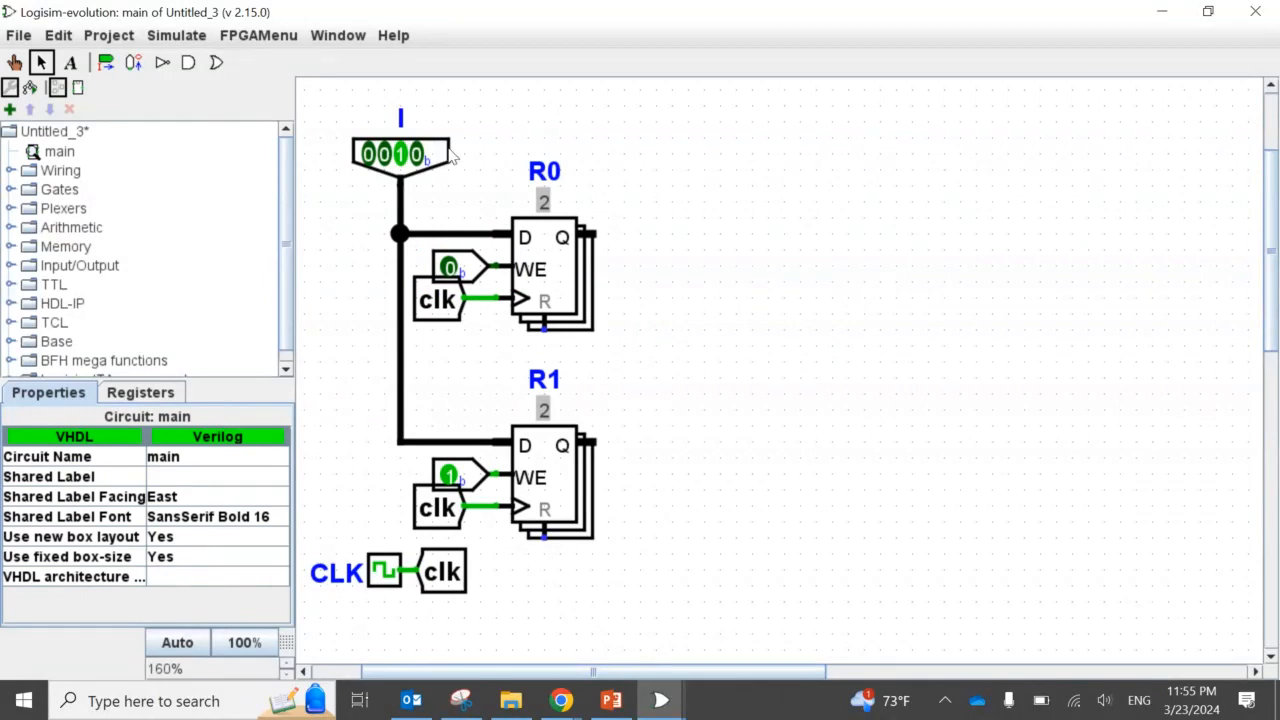
# - Add a new circuit named Registers to the project
pyautogui.click(10, 109)
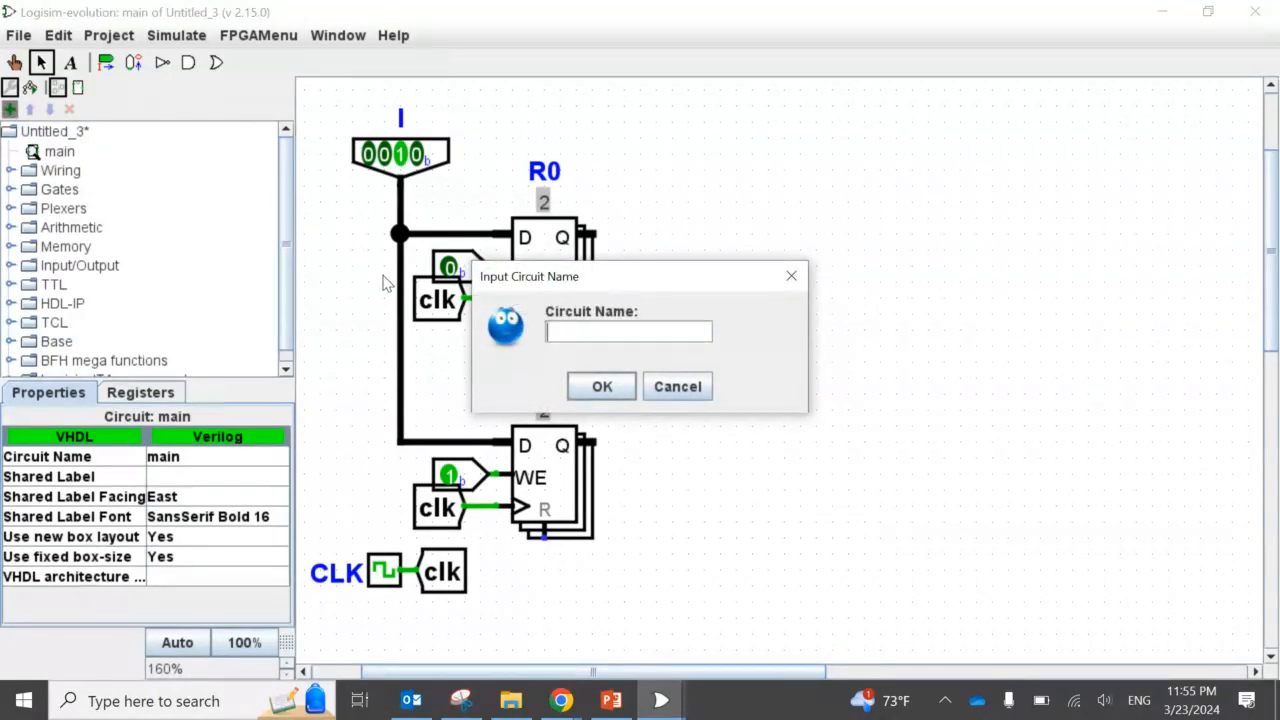
pyautogui.write('Registers')
pyautogui.press('Return')
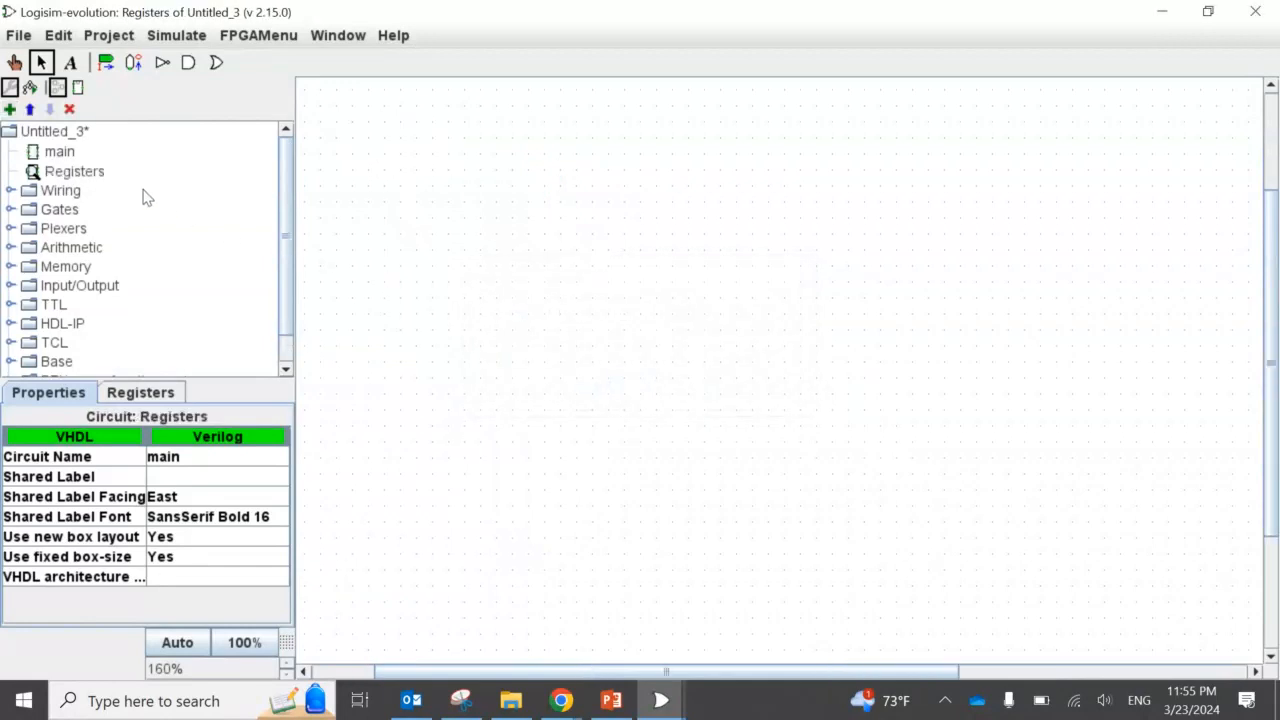
# - Copy the complete contents of the main circuit into the Registers circuit
pyautogui.click(60, 152)
pyautogui.doubleClick(60, 152)
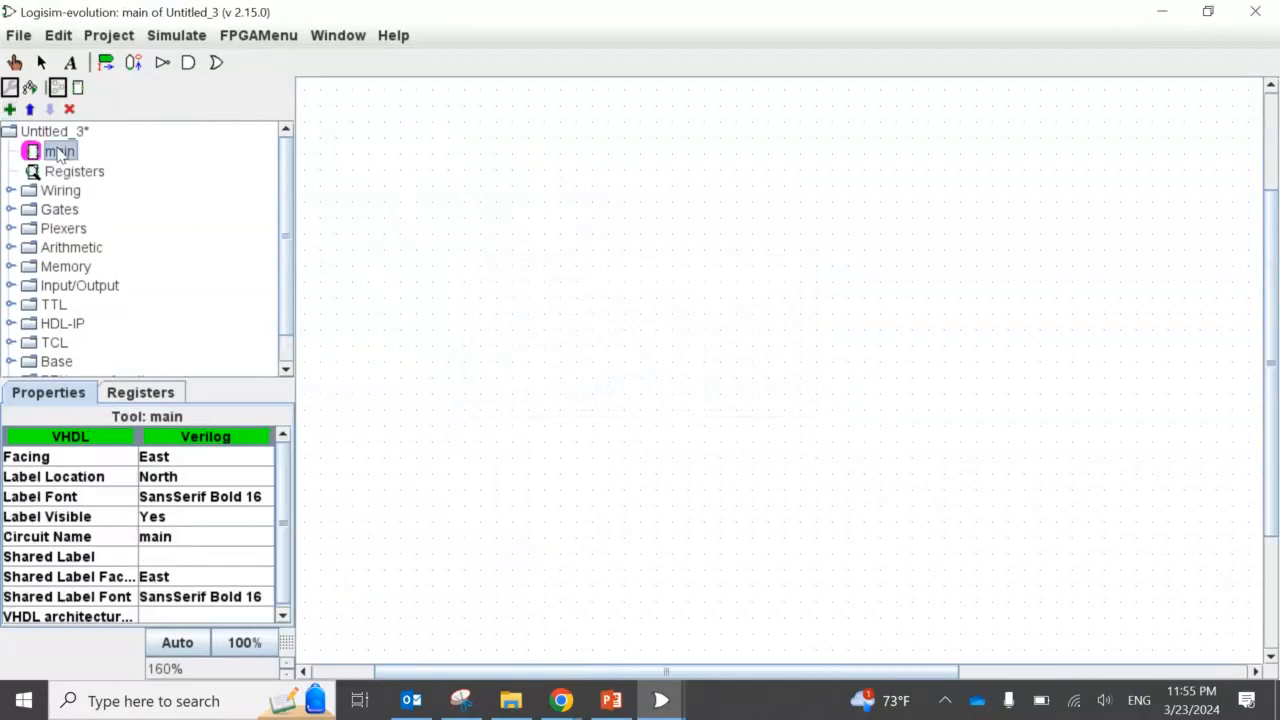
pyautogui.hotkey('ctrl', 'a')
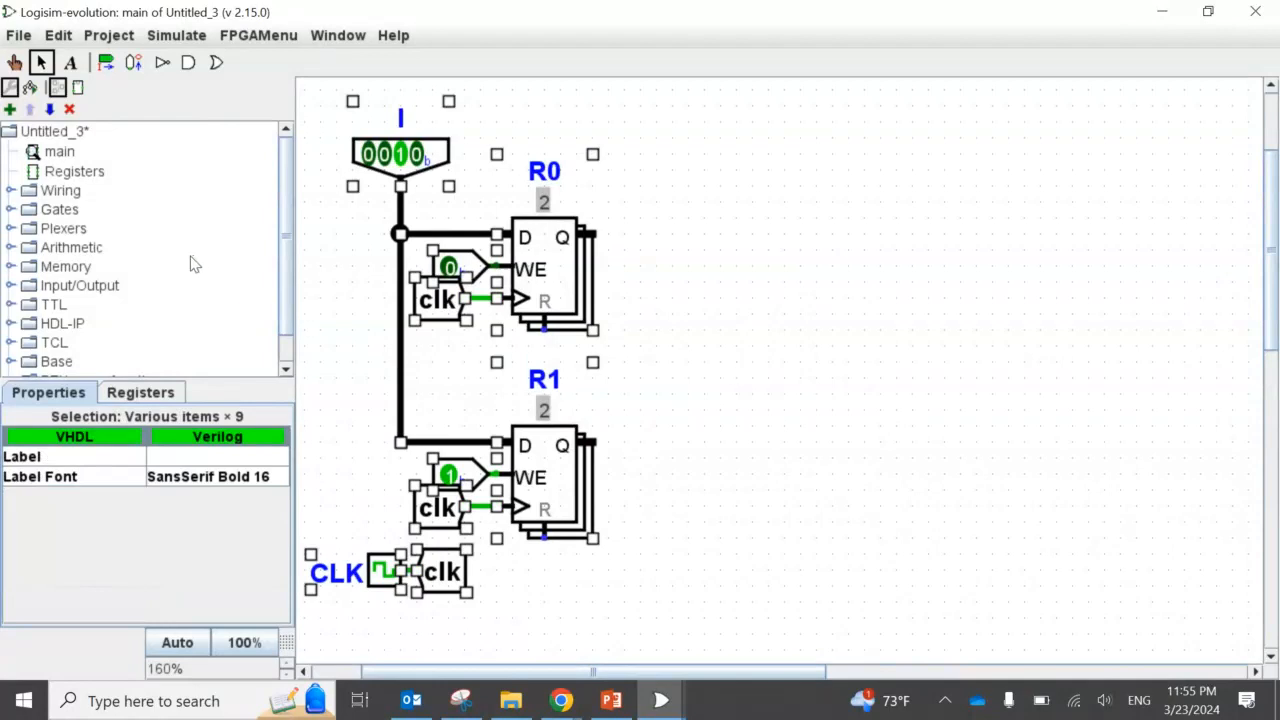
pyautogui.click(88, 171)
pyautogui.doubleClick(88, 171)
pyautogui.hotkey('ctrl', 'v')
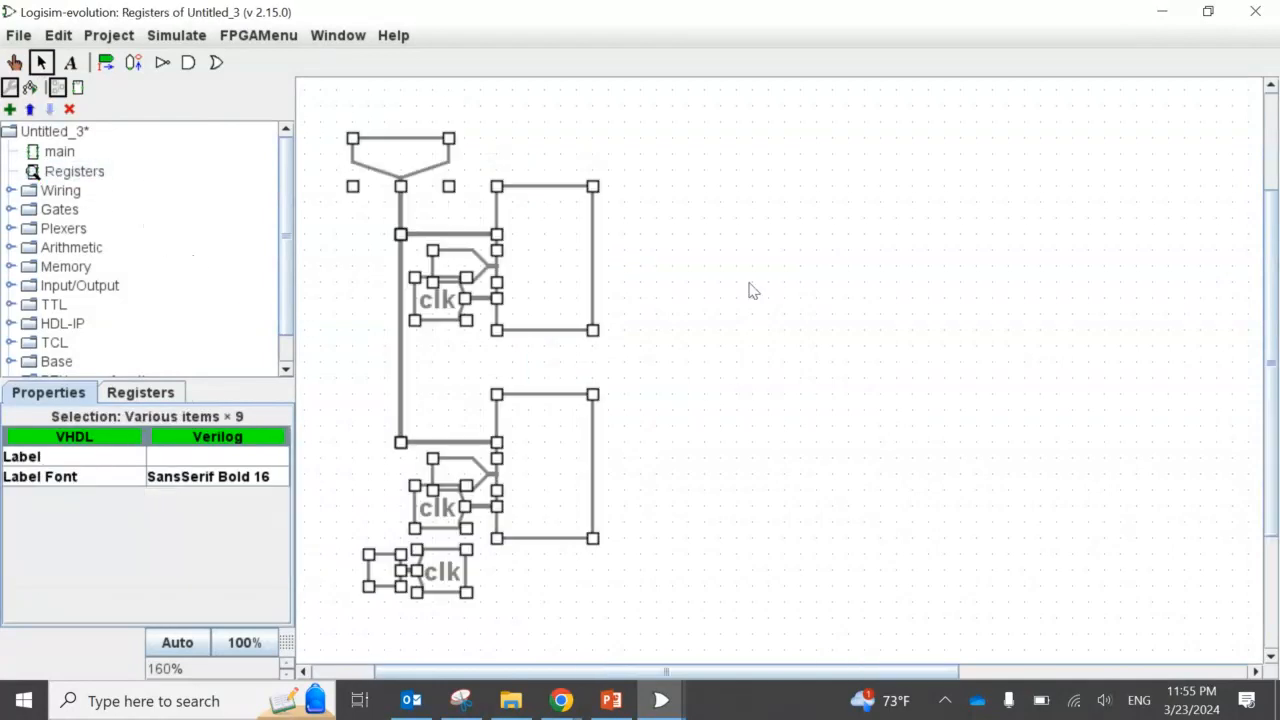
pyautogui.click(753, 290)
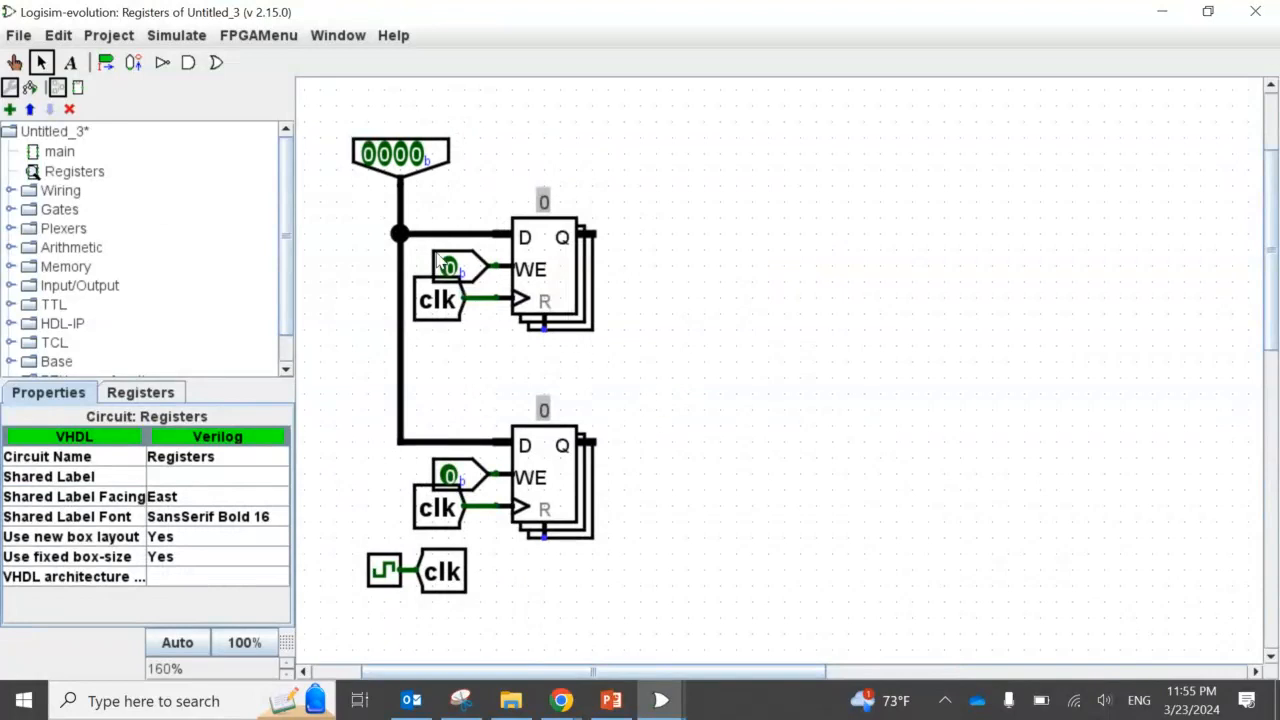
# - Delete all components and wires from the main circuit
pyautogui.doubleClick(37, 157)
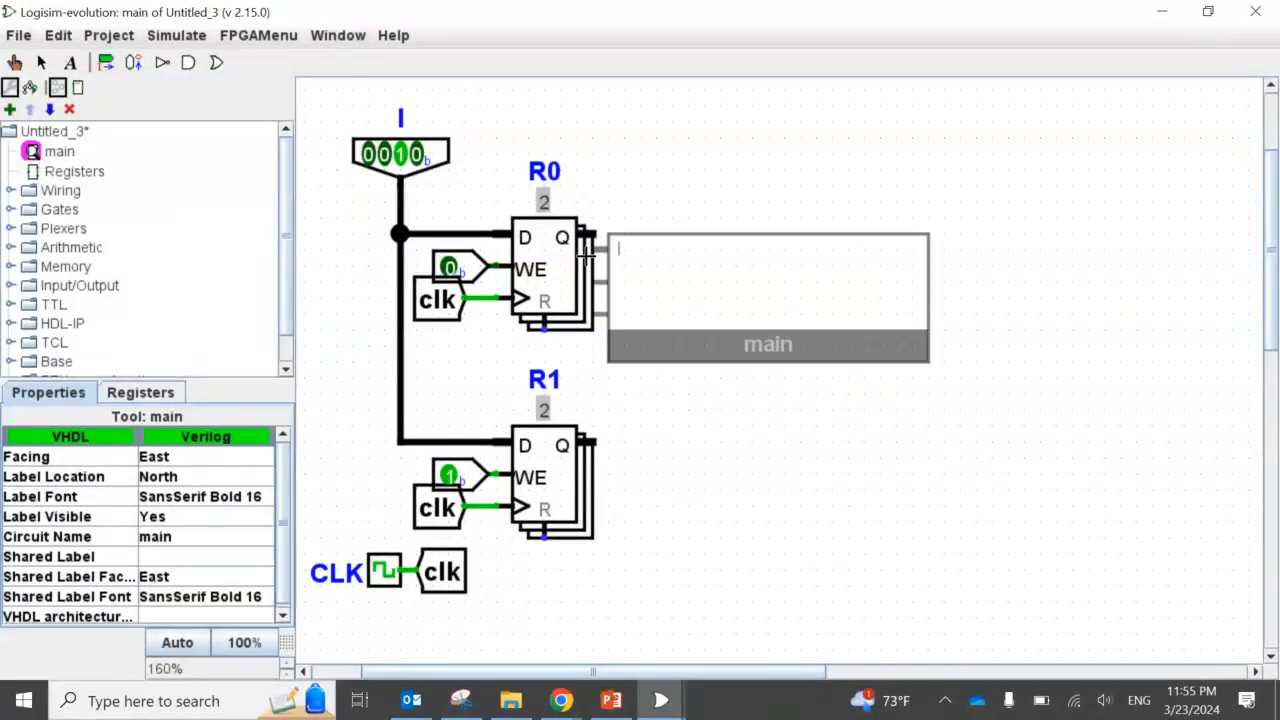
pyautogui.click(772, 318)
pyautogui.hotkey('ctrl', 'a')
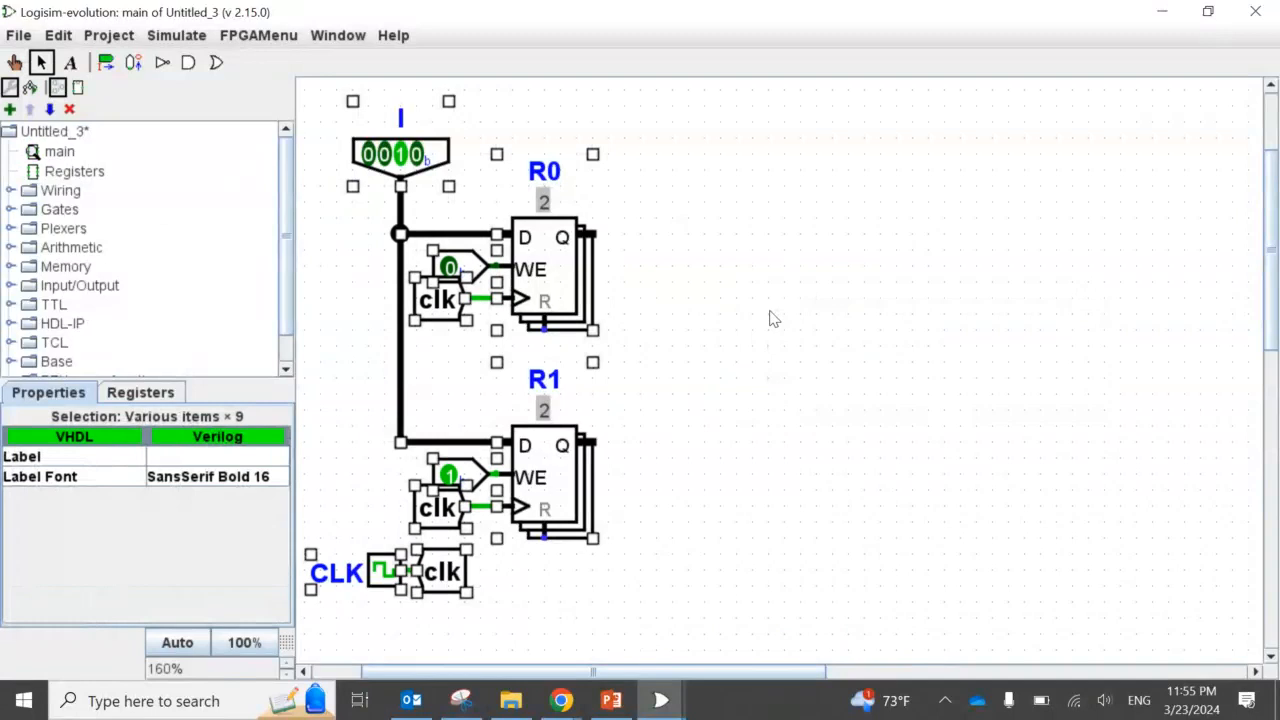
pyautogui.press('Delete')
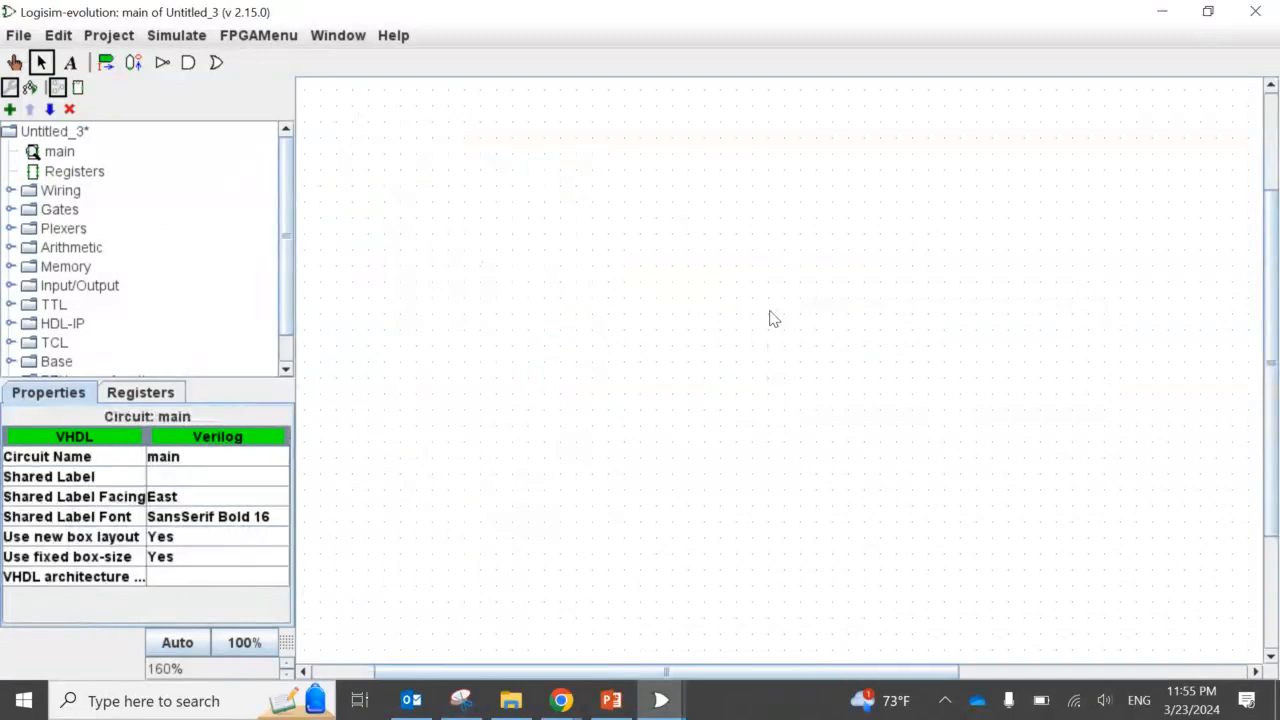
# - Place a Registers subcircuit in the main circuit and draw a short wire stub outward from its uppermost input
pyautogui.click(38, 174)
pyautogui.click(563, 232)
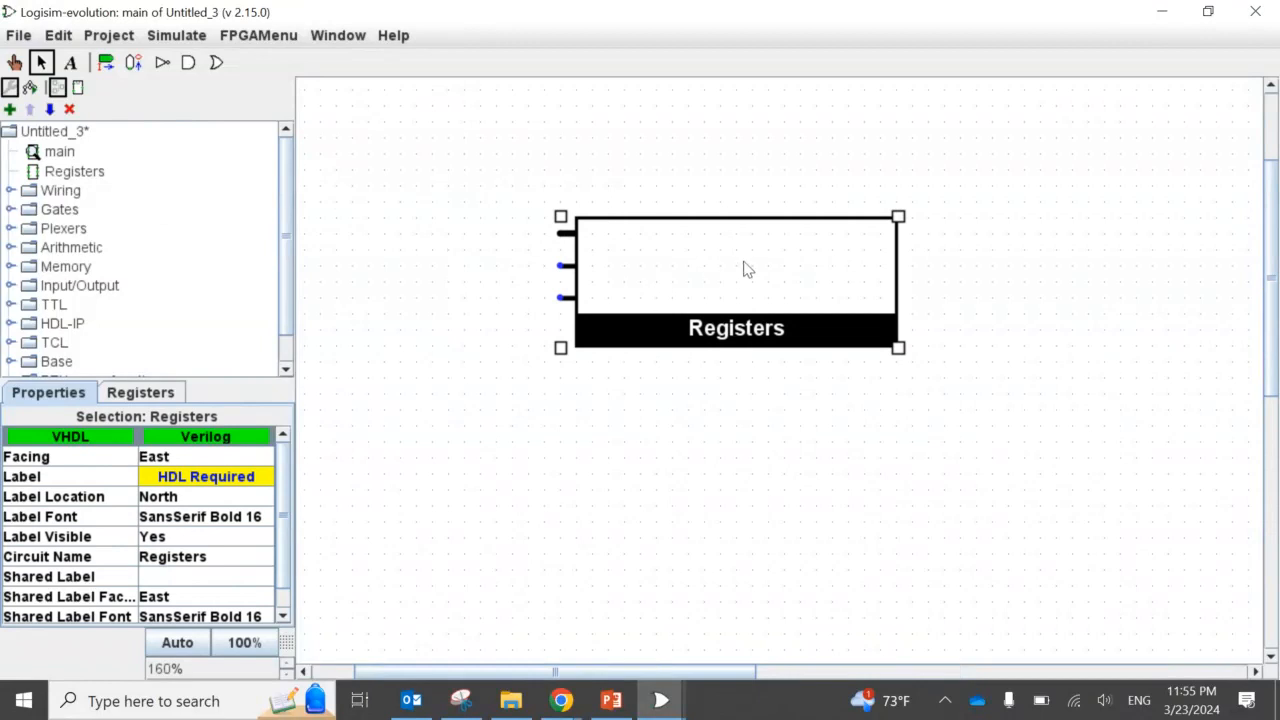
pyautogui.moveTo(559, 234); pyautogui.dragTo(543, 235)
pyautogui.click(64, 156)
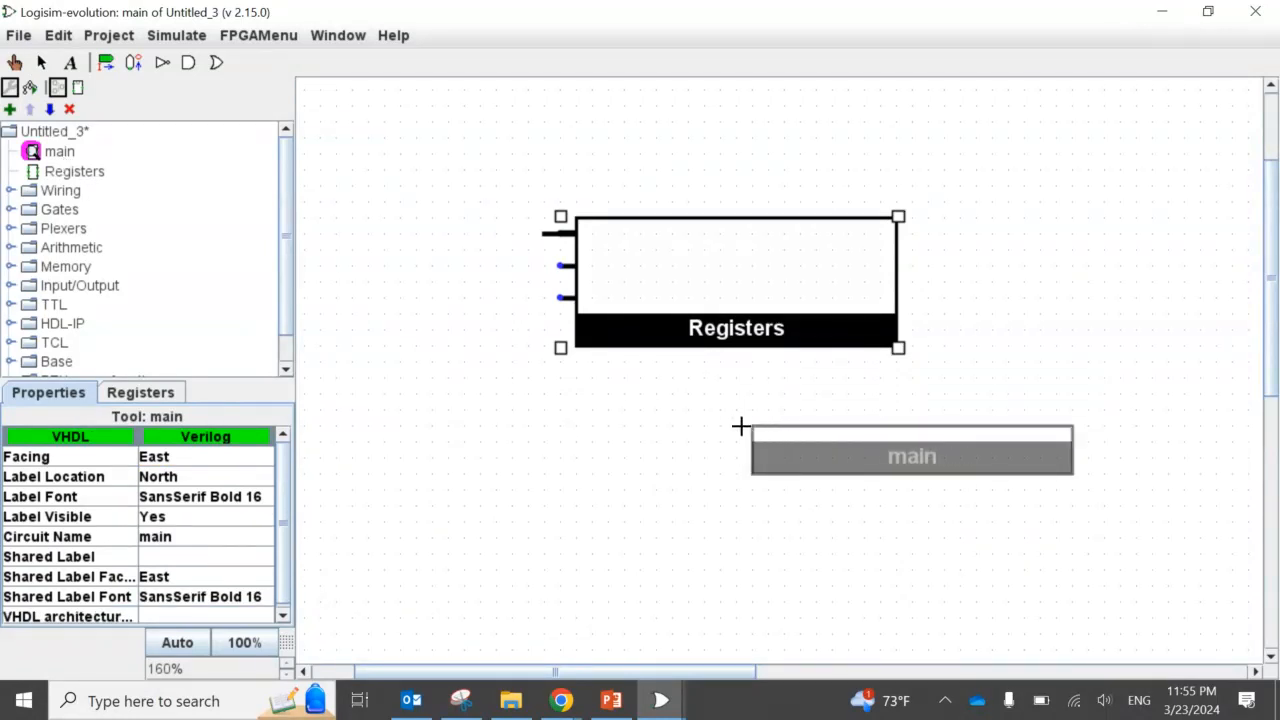
# - Delete the Registers subcircuit and its wire stub from the main circuit
pyautogui.press('Escape')
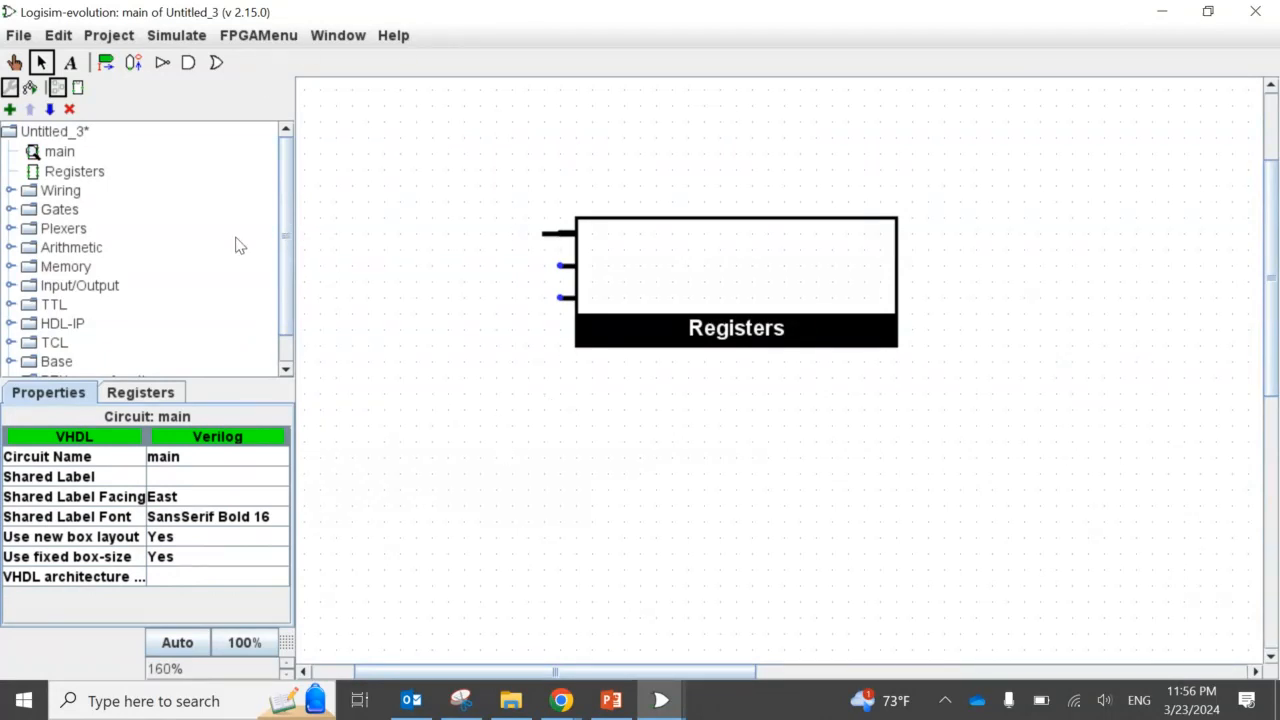
pyautogui.click(60, 155)
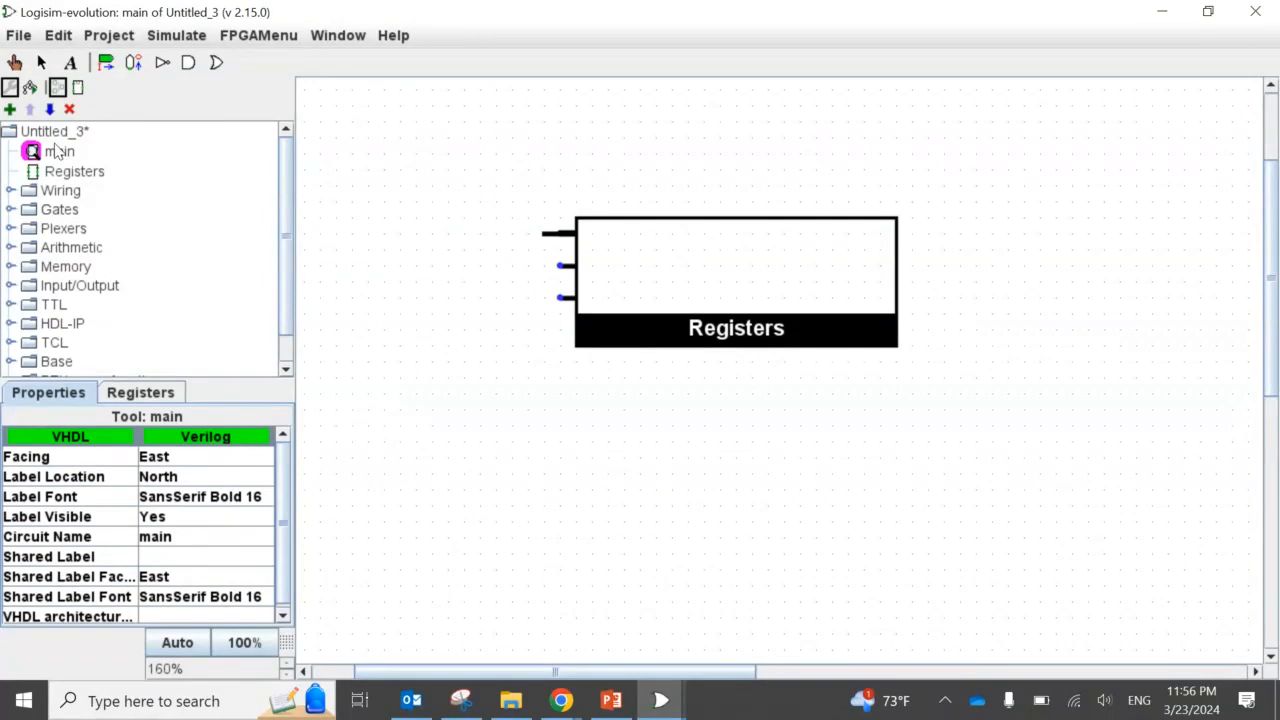
pyautogui.press('Escape')
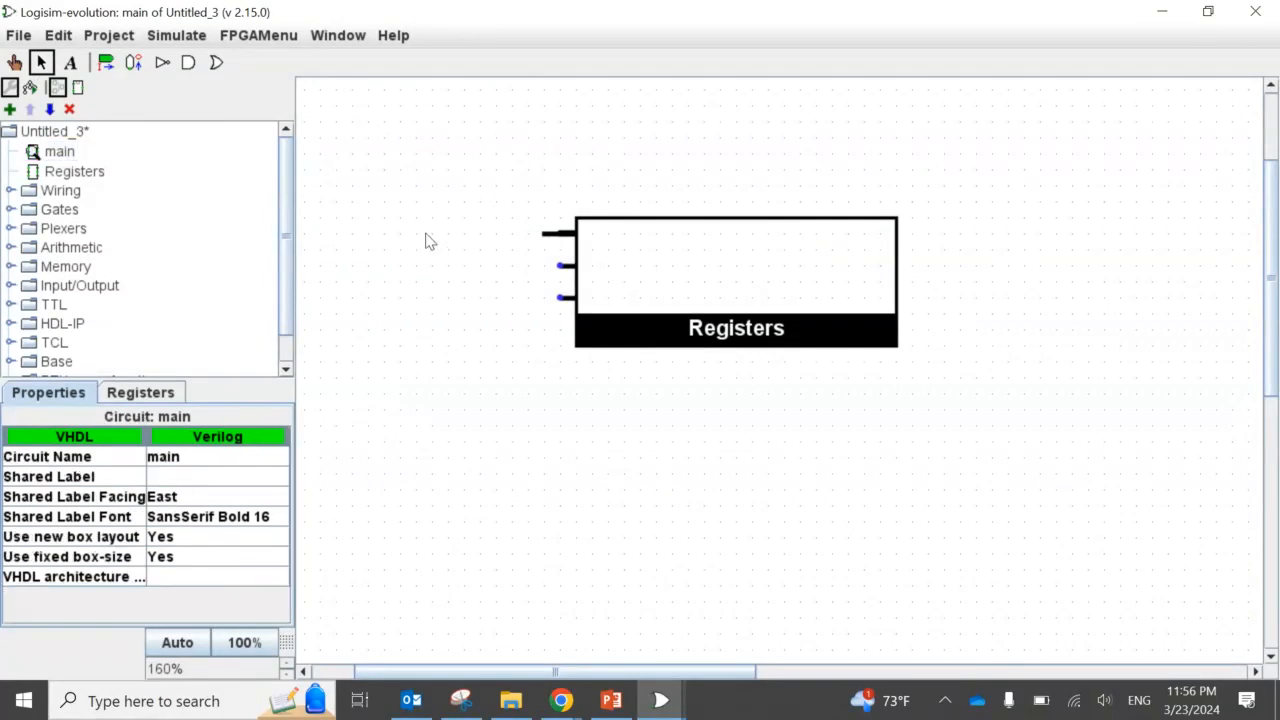
pyautogui.moveTo(426, 174); pyautogui.dragTo(997, 409)
pyautogui.press('Delete')
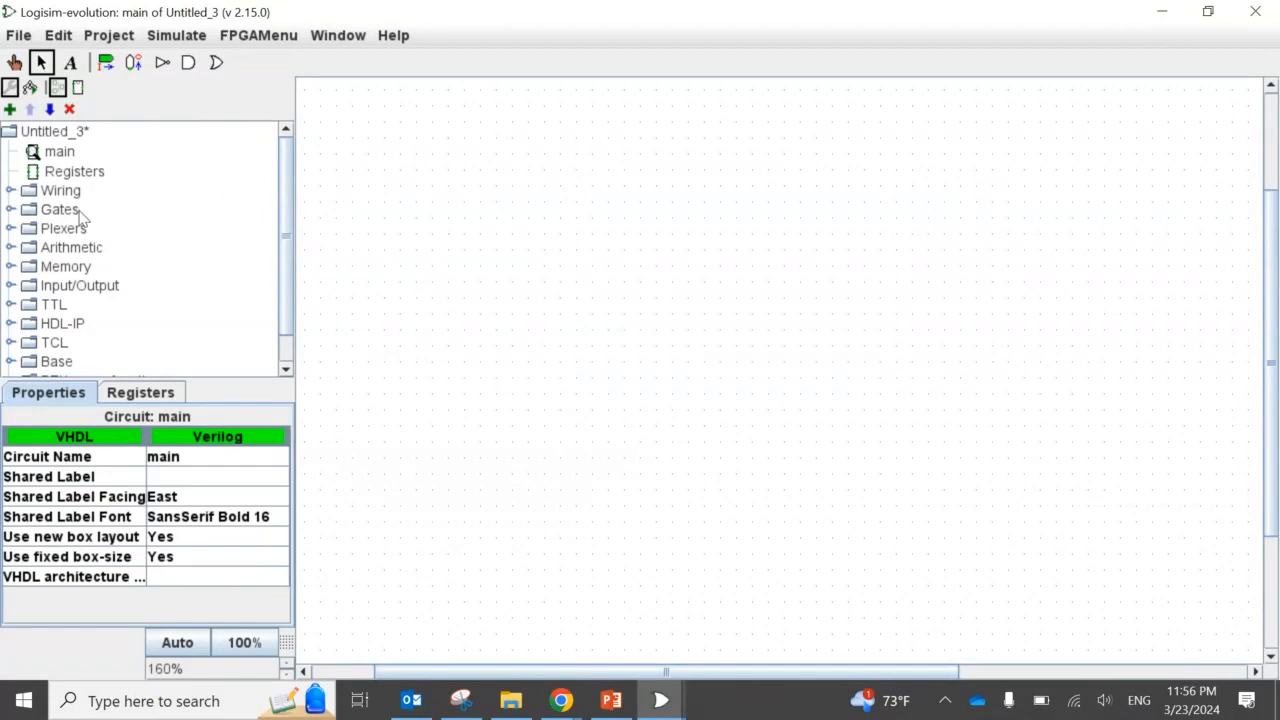
# - Place a ROM with 8-bit address and 8-bit data widths in the main circuit
pyautogui.doubleClick(31, 268)
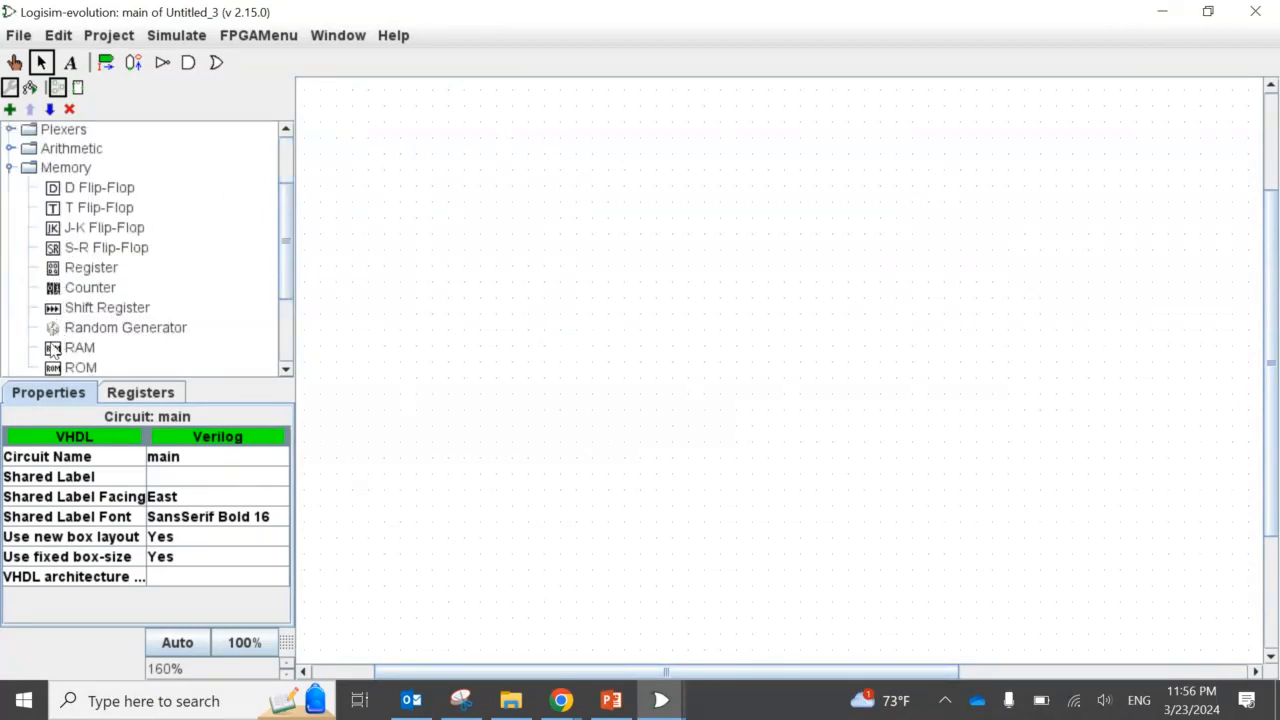
pyautogui.click(63, 369)
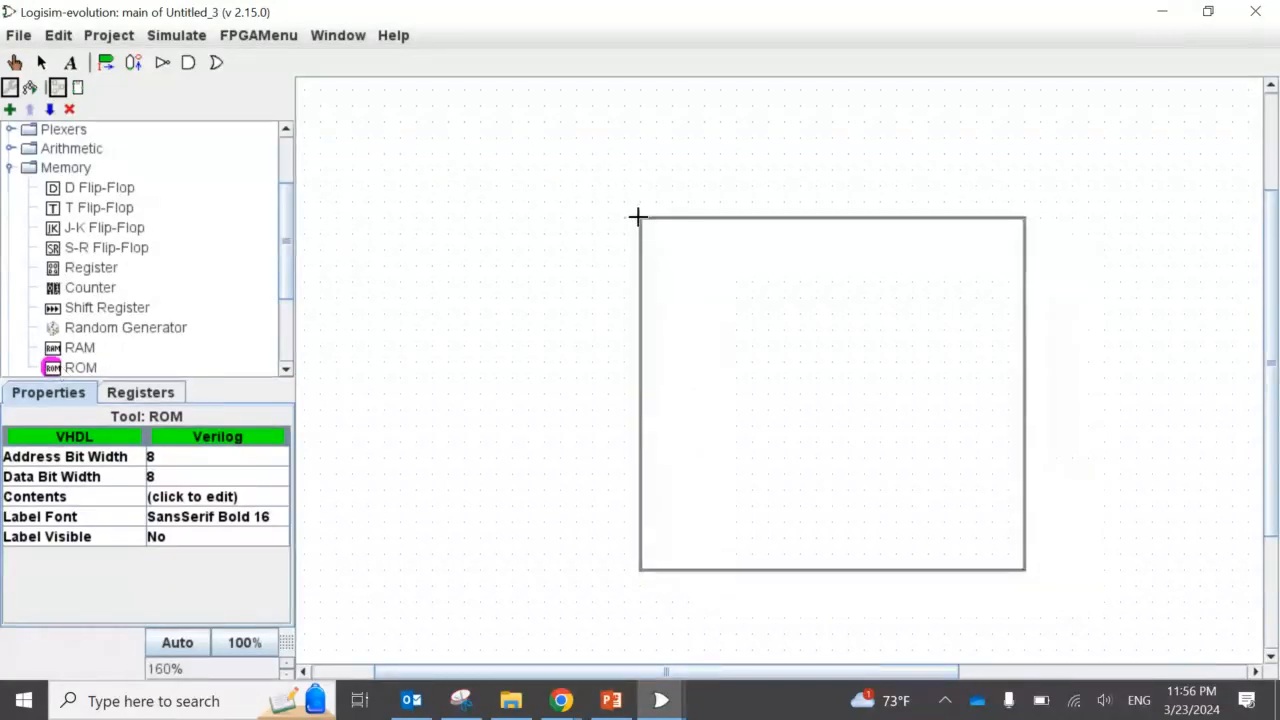
pyautogui.click(609, 198)
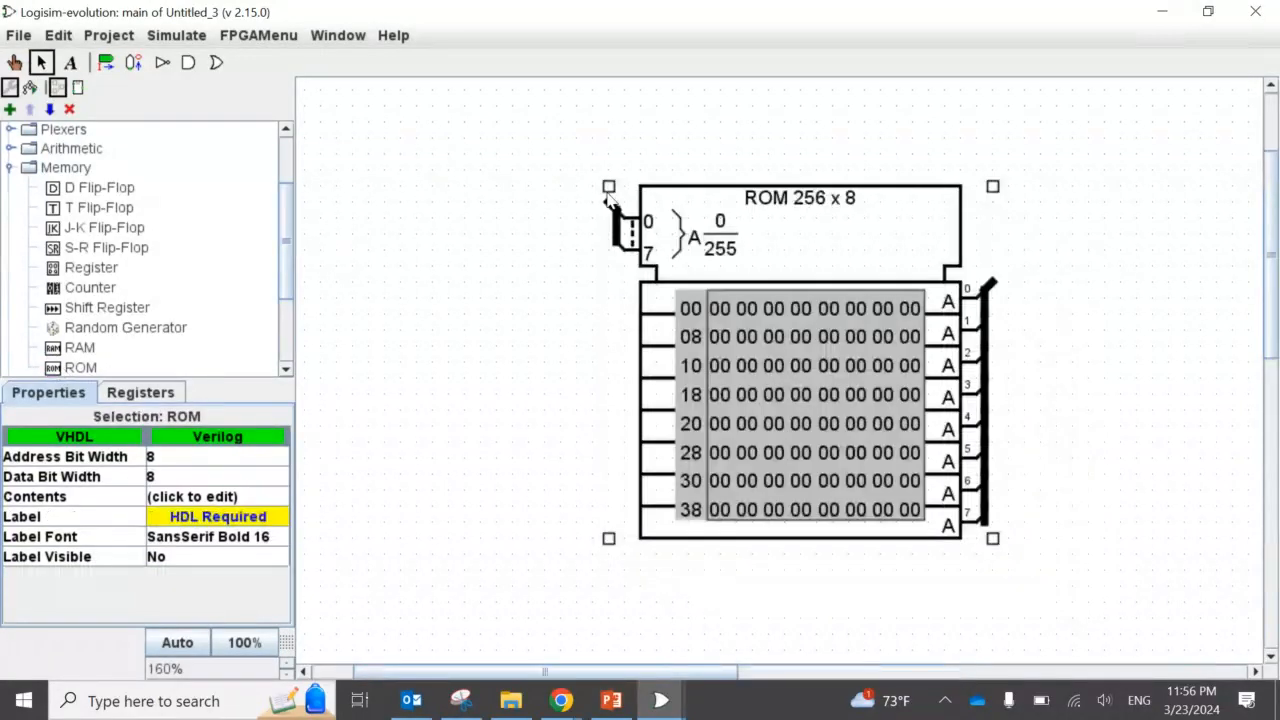
pyautogui.click(158, 461)
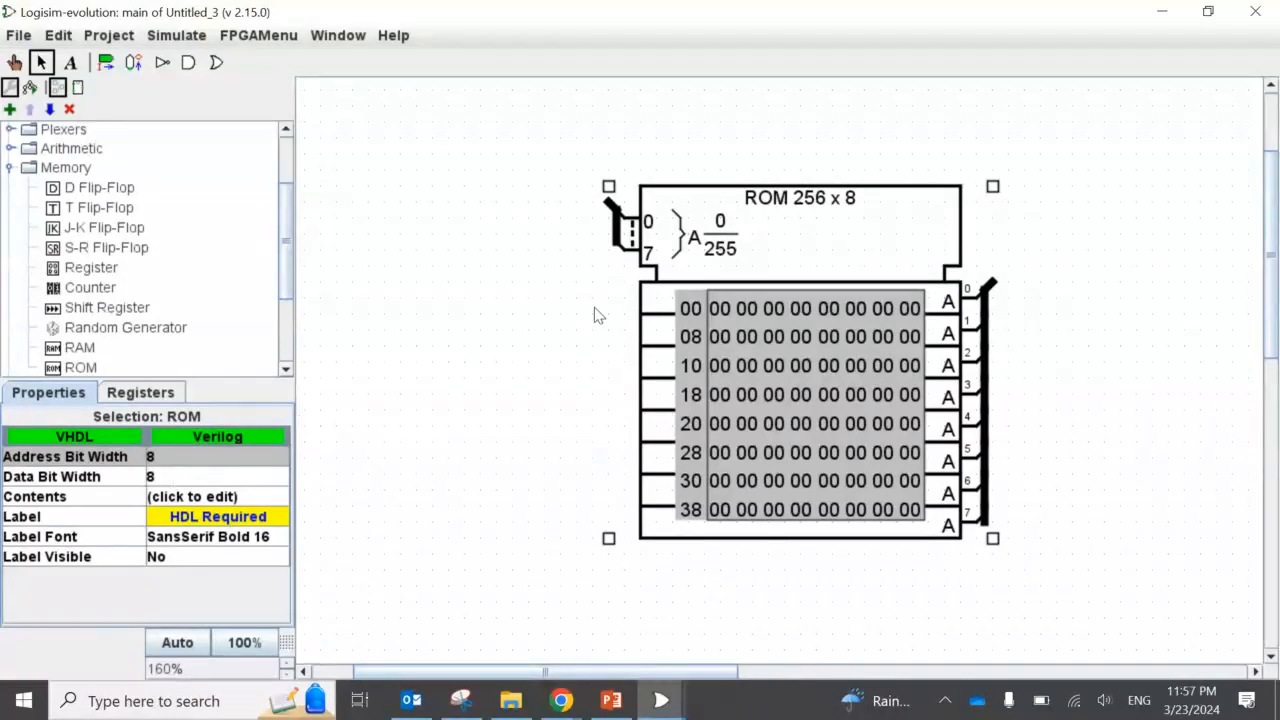
pyautogui.doubleClick(735, 330)
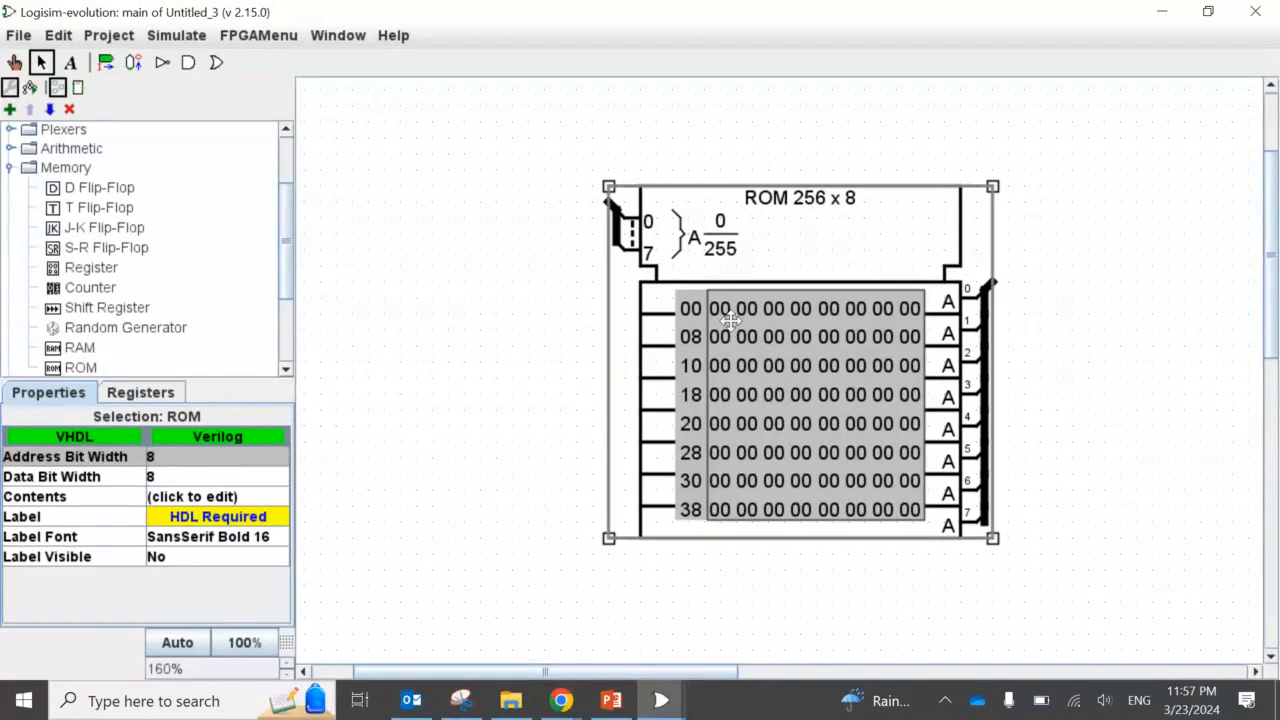
pyautogui.click(676, 377)
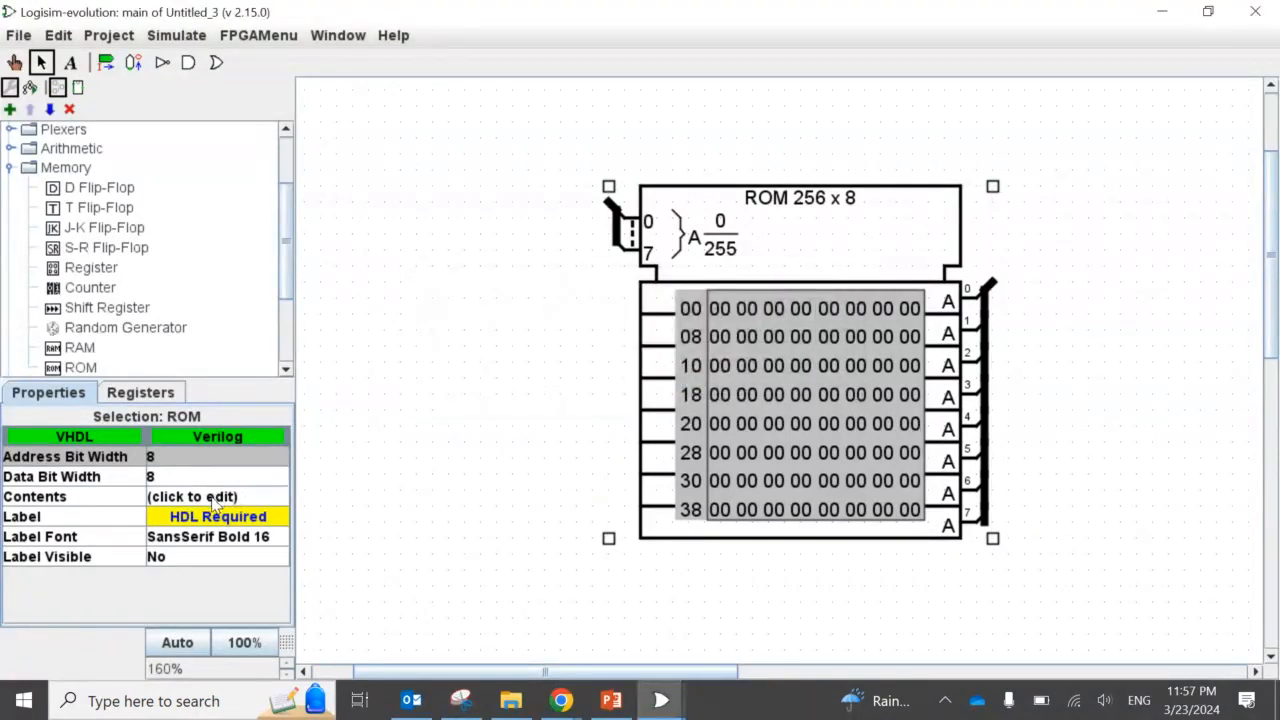
# - Edit the ROM contents, storing 1a at address 00 and 25 at address 01, and close the hex editor
pyautogui.click(165, 500)
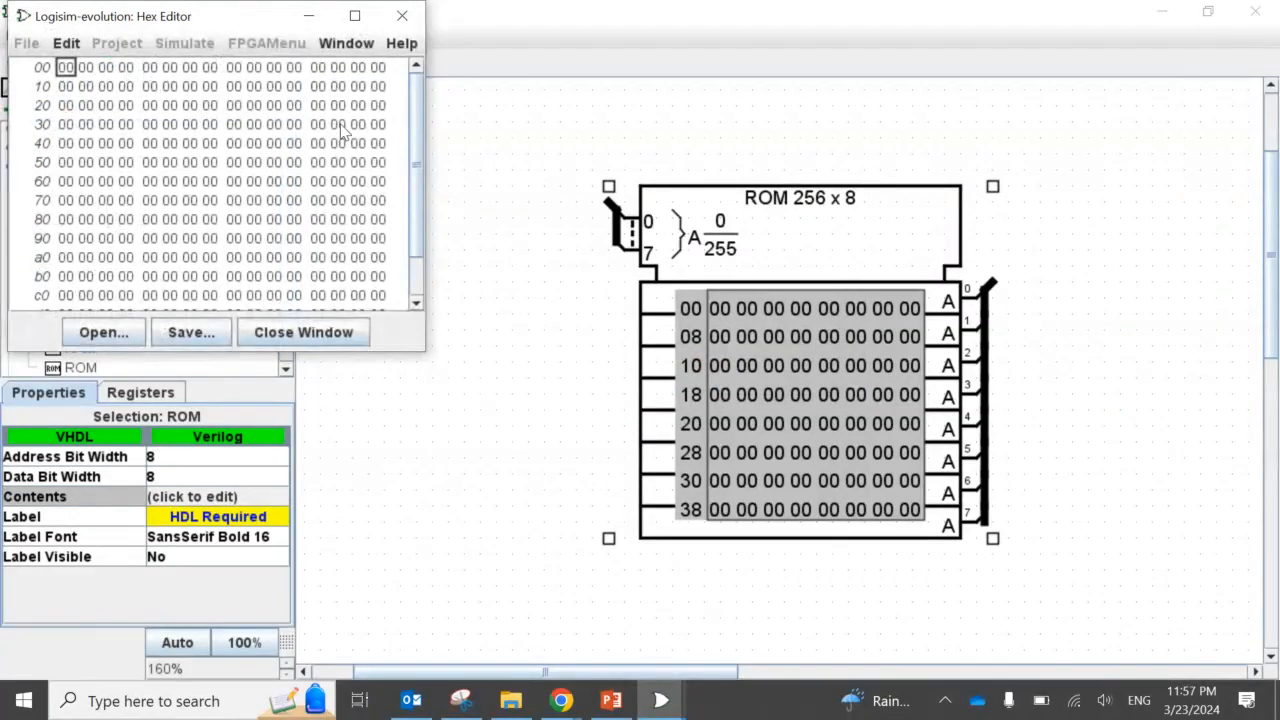
pyautogui.moveTo(417, 125); pyautogui.dragTo(420, 161)
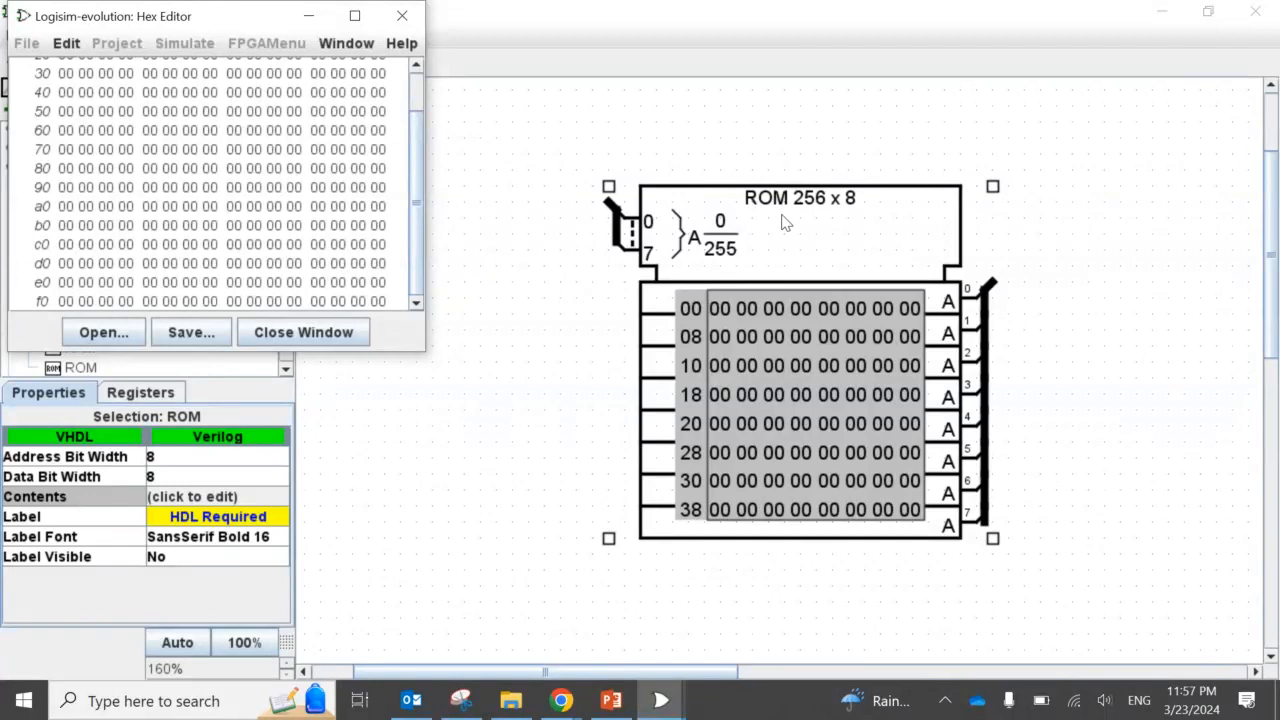
pyautogui.moveTo(419, 166); pyautogui.dragTo(402, 128)
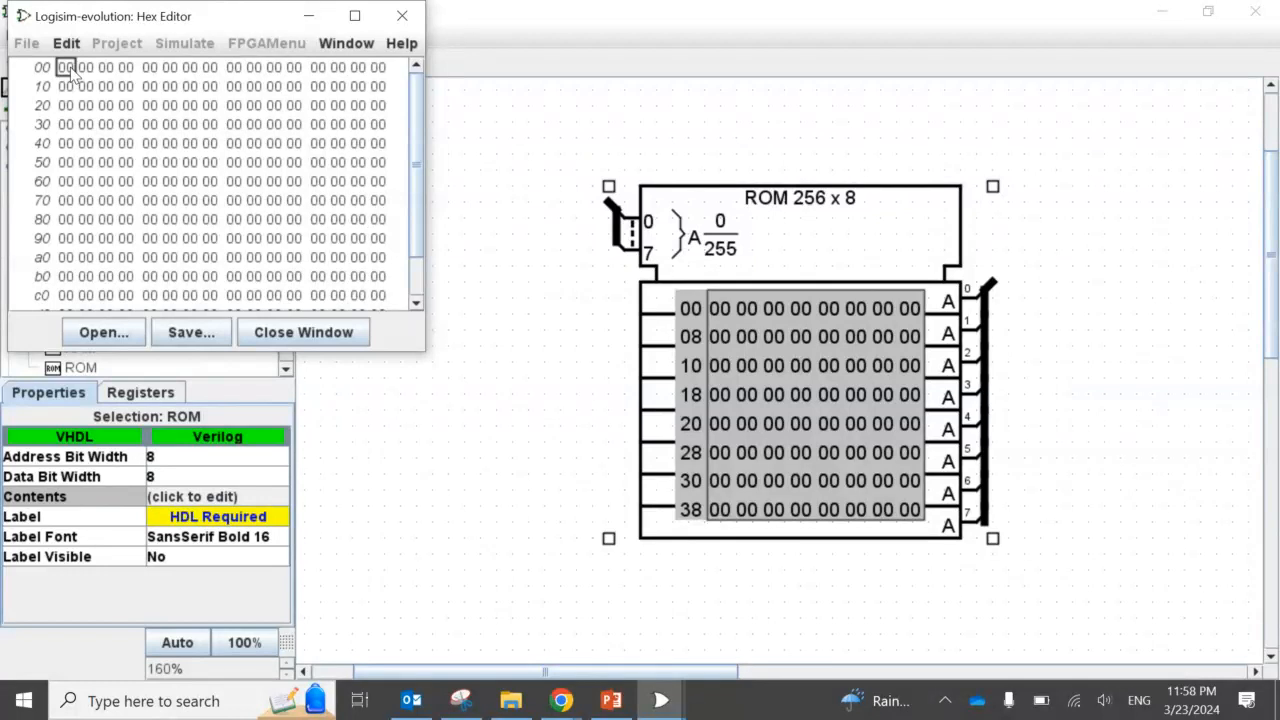
pyautogui.write('a2001a')
pyautogui.press('Tab')
pyautogui.click(92, 68)
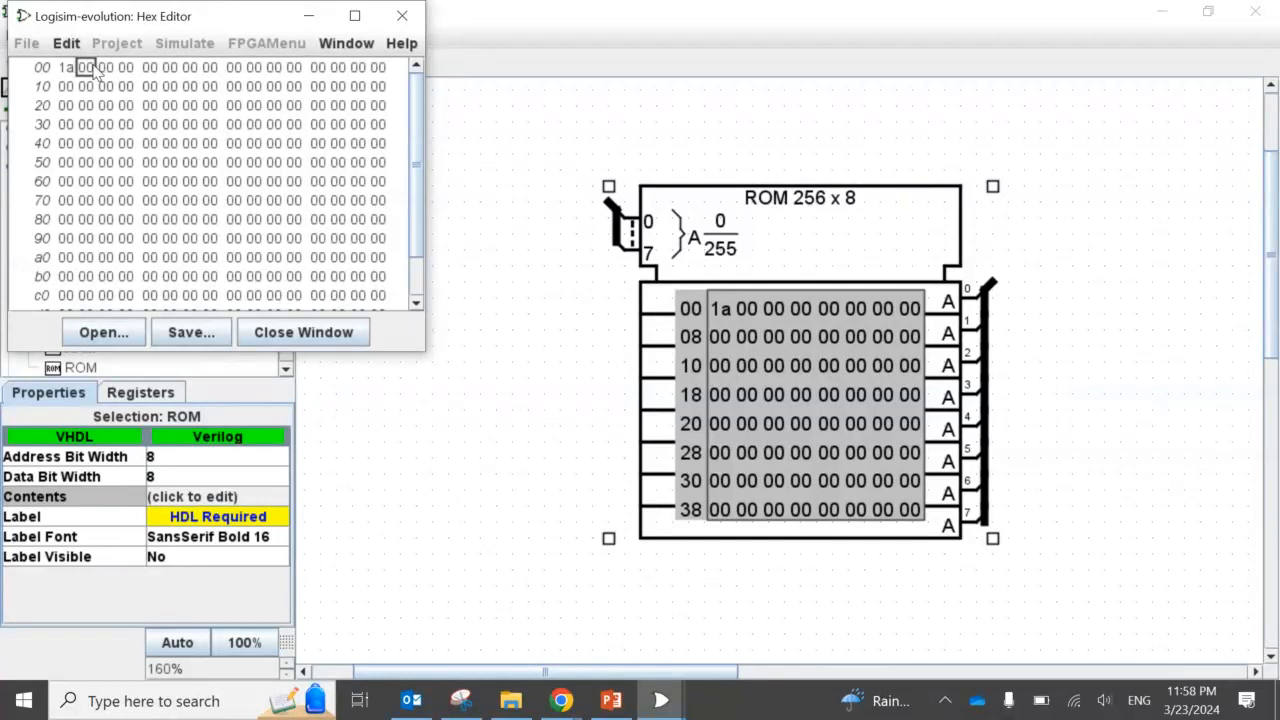
pyautogui.write('25')
pyautogui.press('Right')
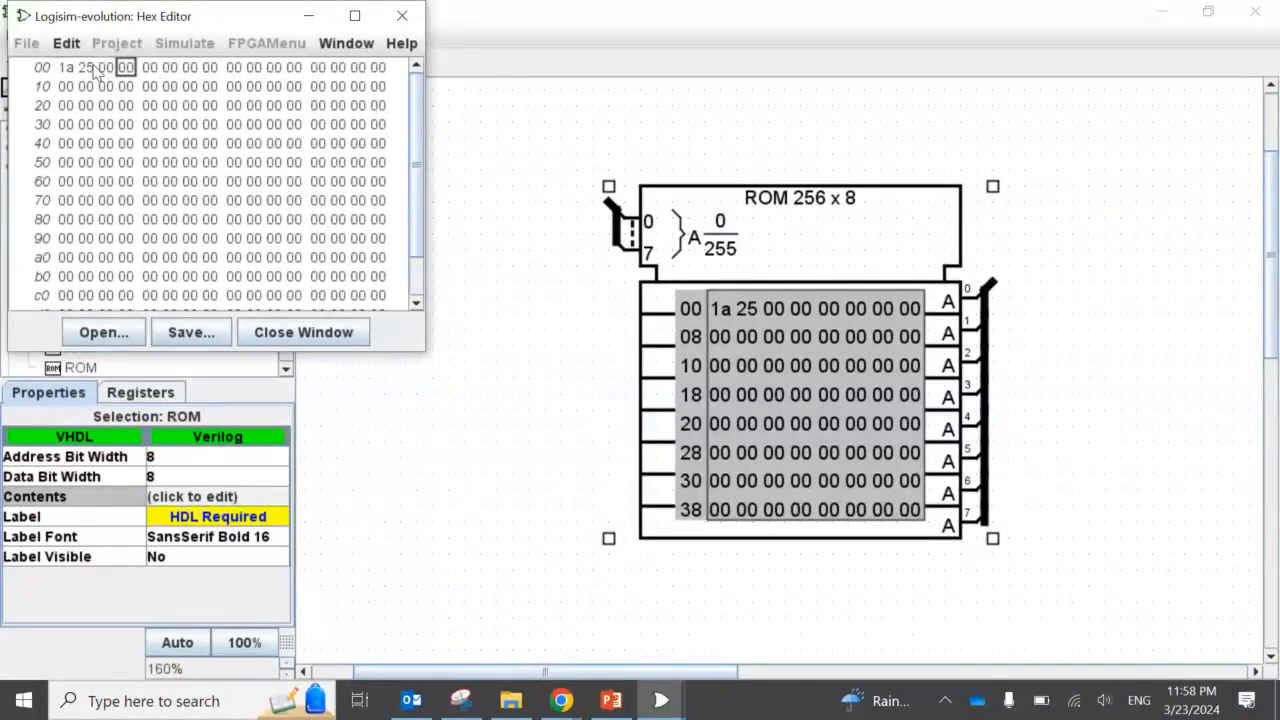
pyautogui.press('Right')
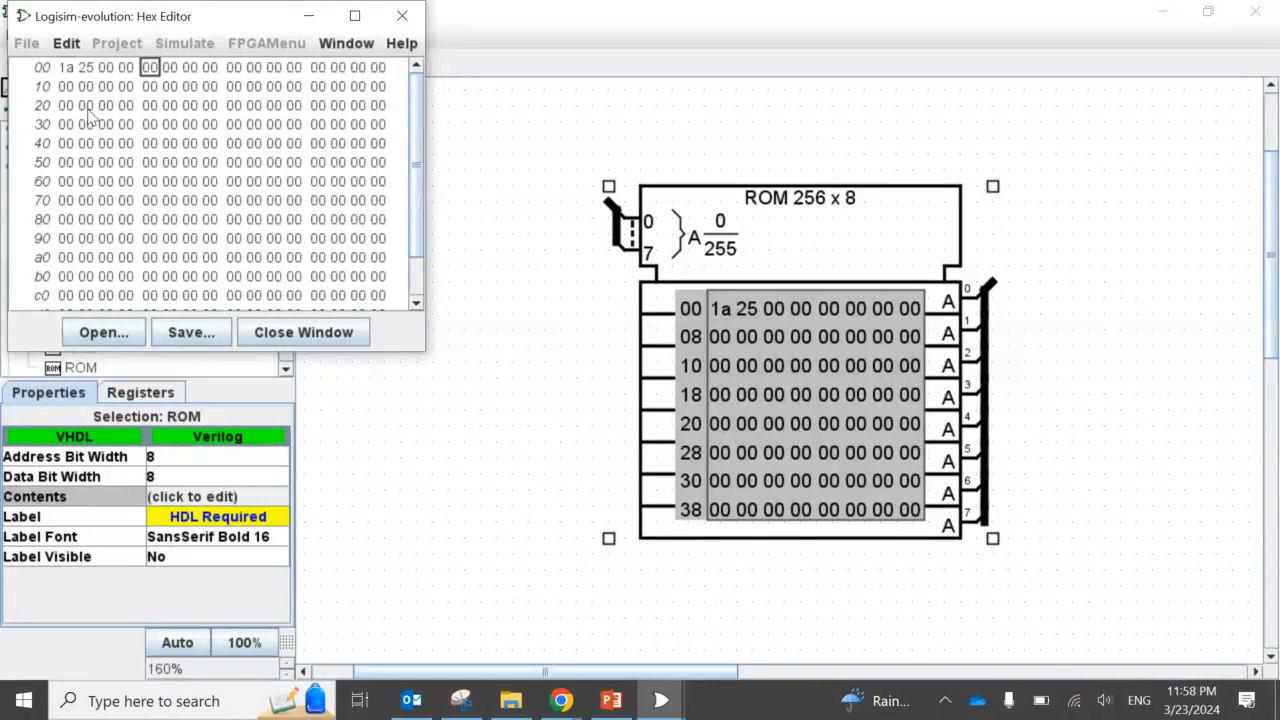
pyautogui.click(40, 93)
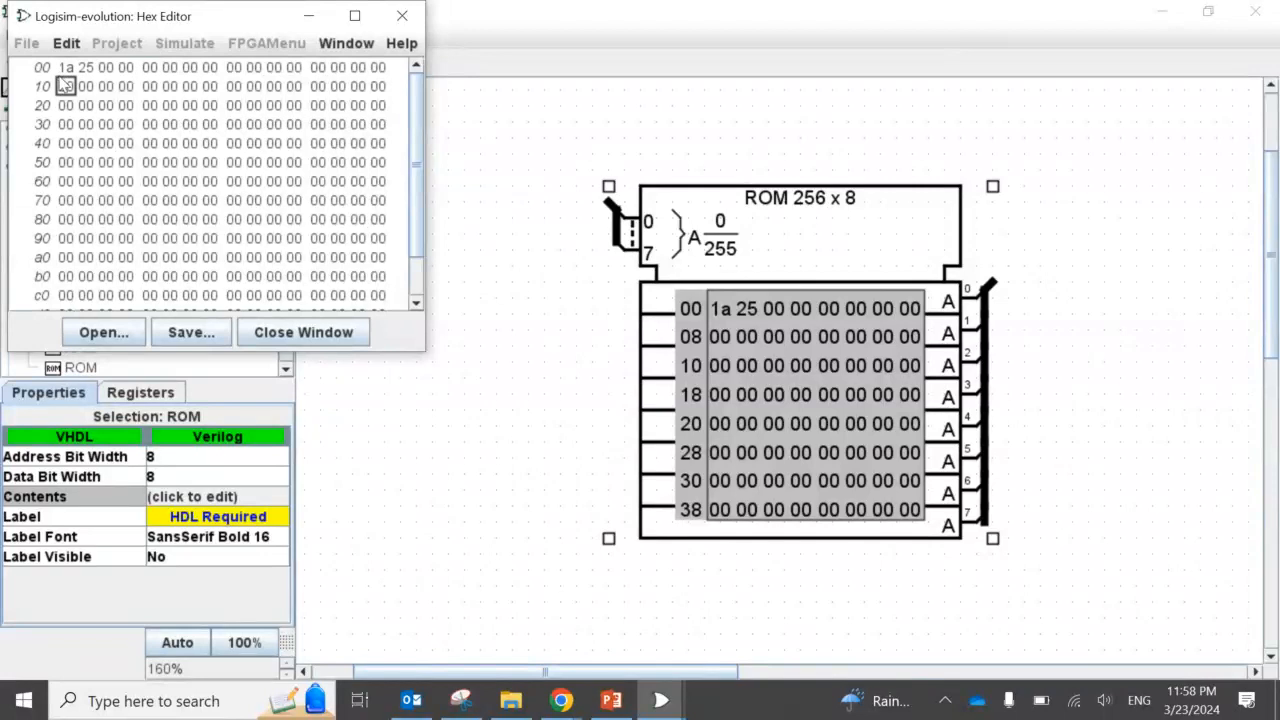
pyautogui.click(390, 26)
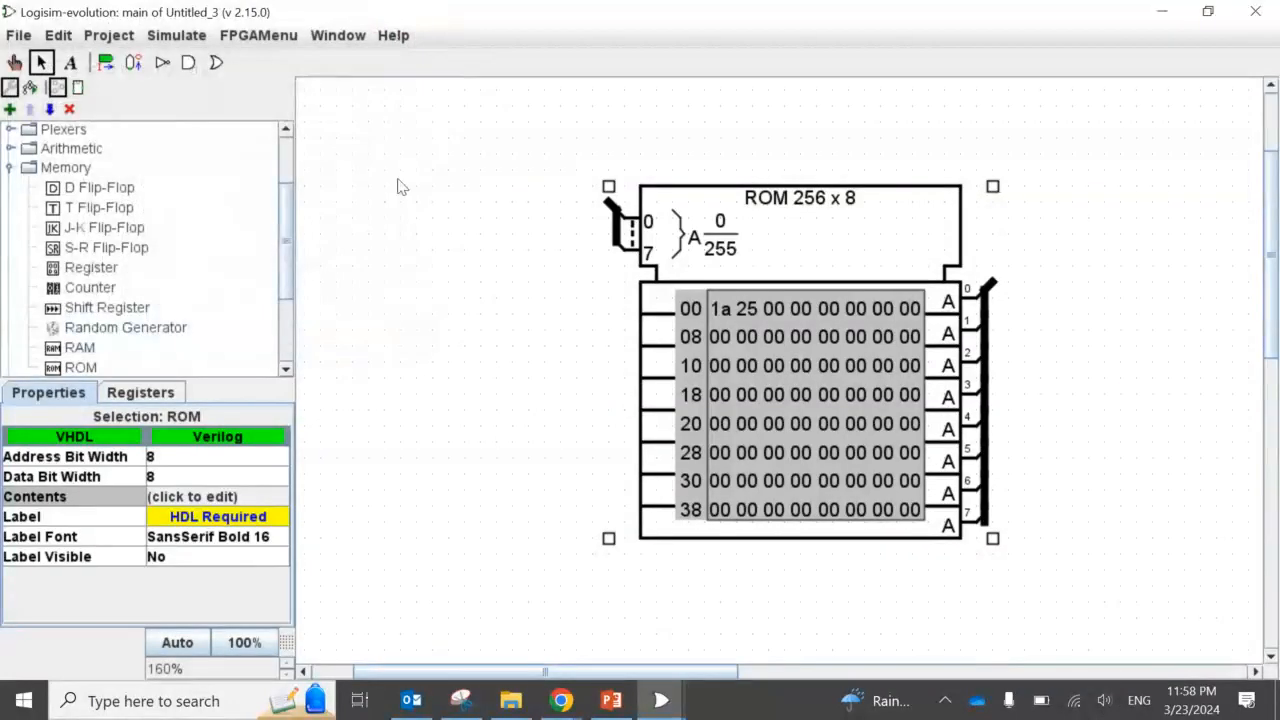
# - Add an output pin wired to the ROM's data output, set it to 8 data bits, and move it clear of the ROM
pyautogui.click(133, 62)
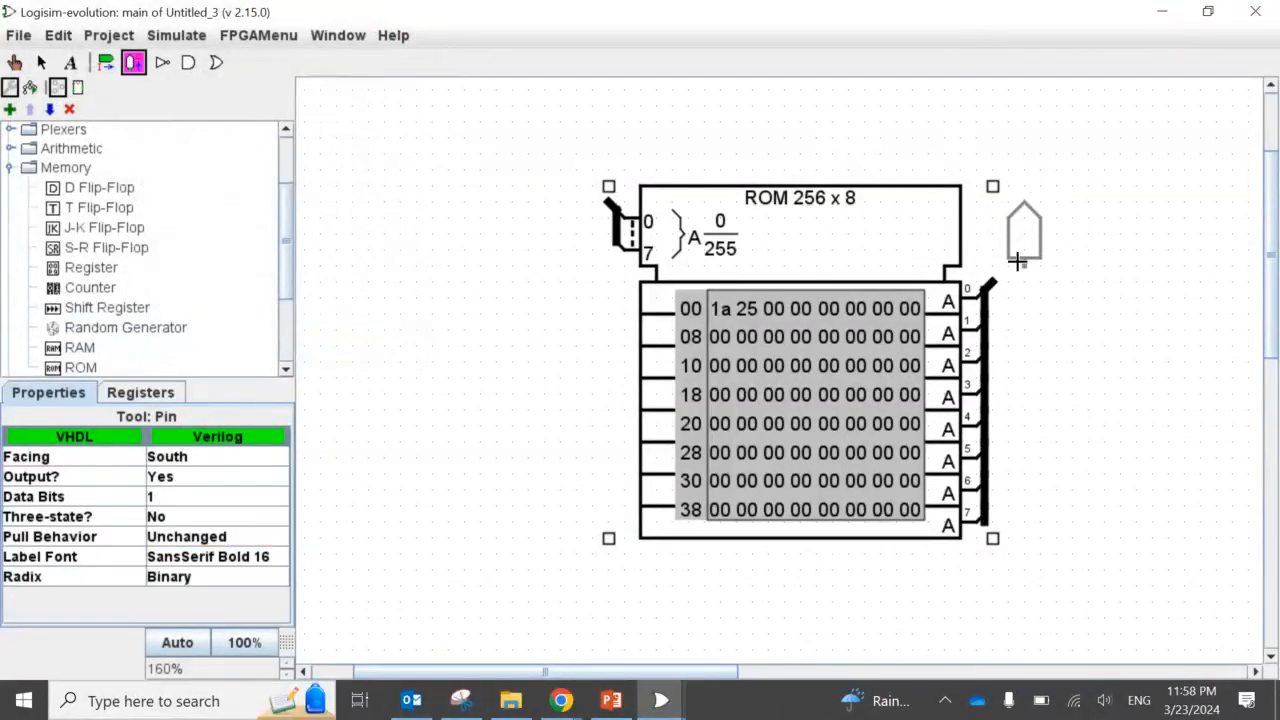
pyautogui.click(990, 283)
pyautogui.moveTo(997, 275); pyautogui.dragTo(1031, 226)
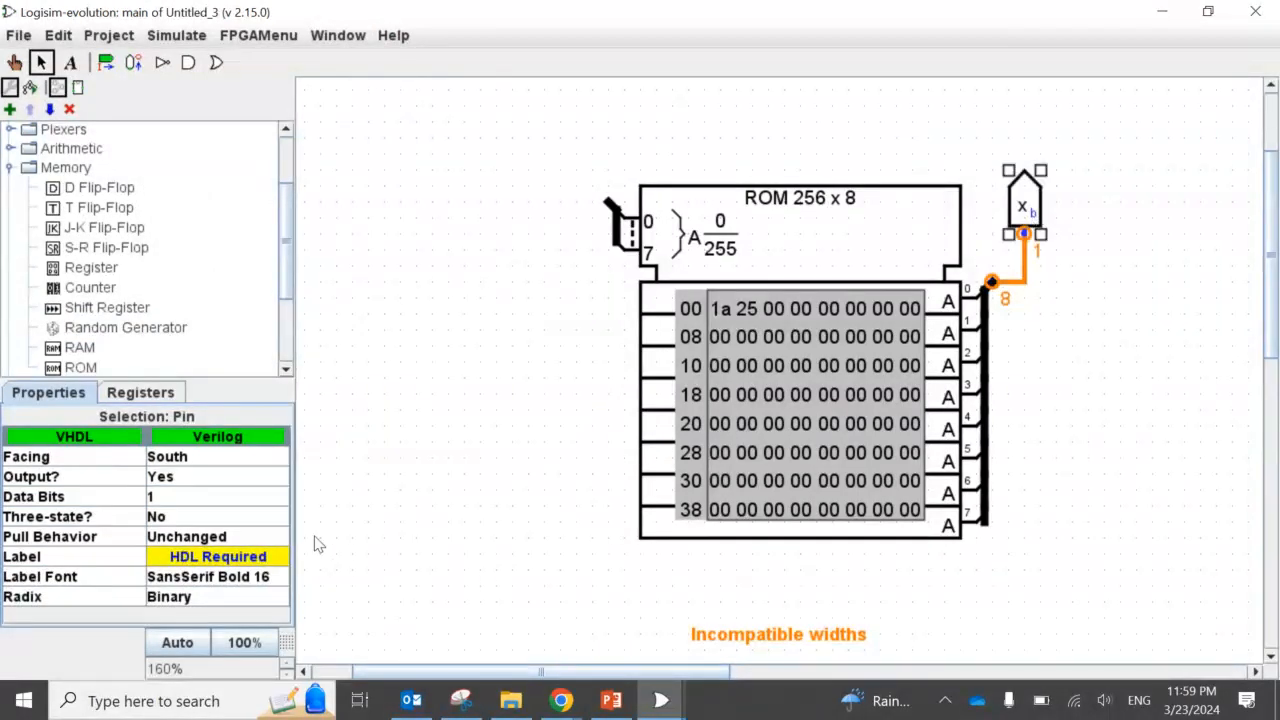
pyautogui.click(181, 497)
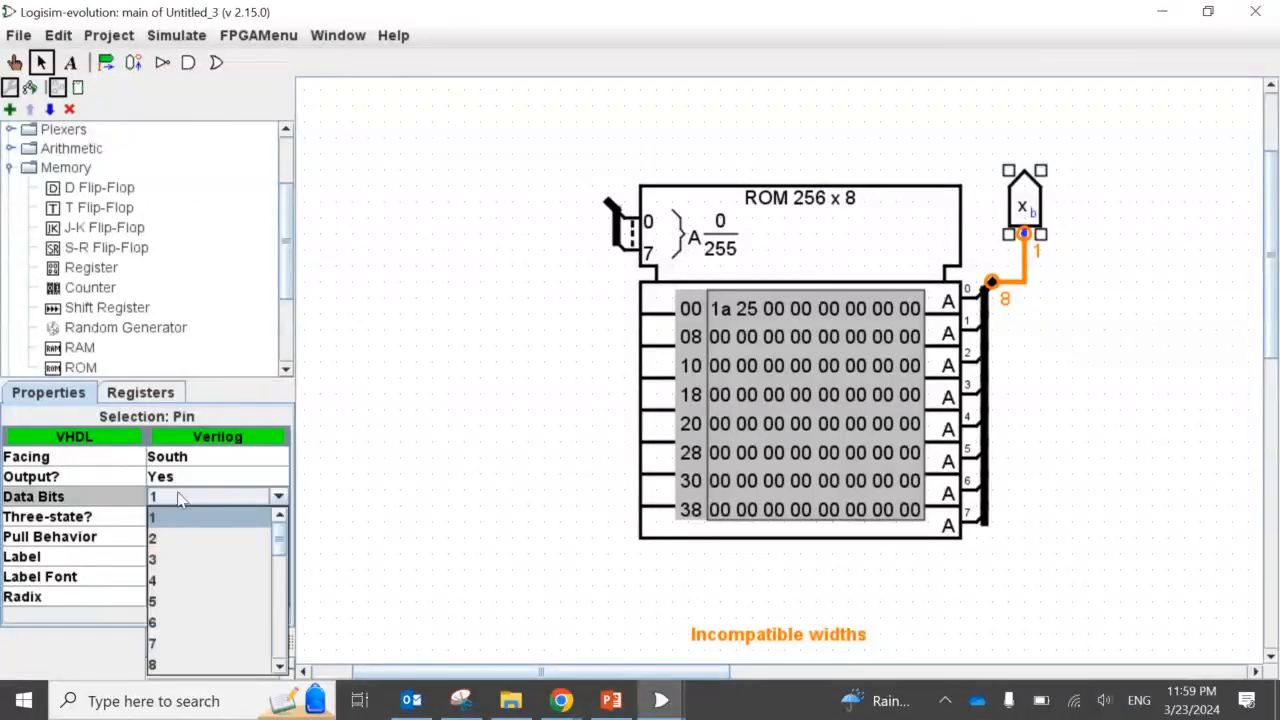
pyautogui.click(181, 663)
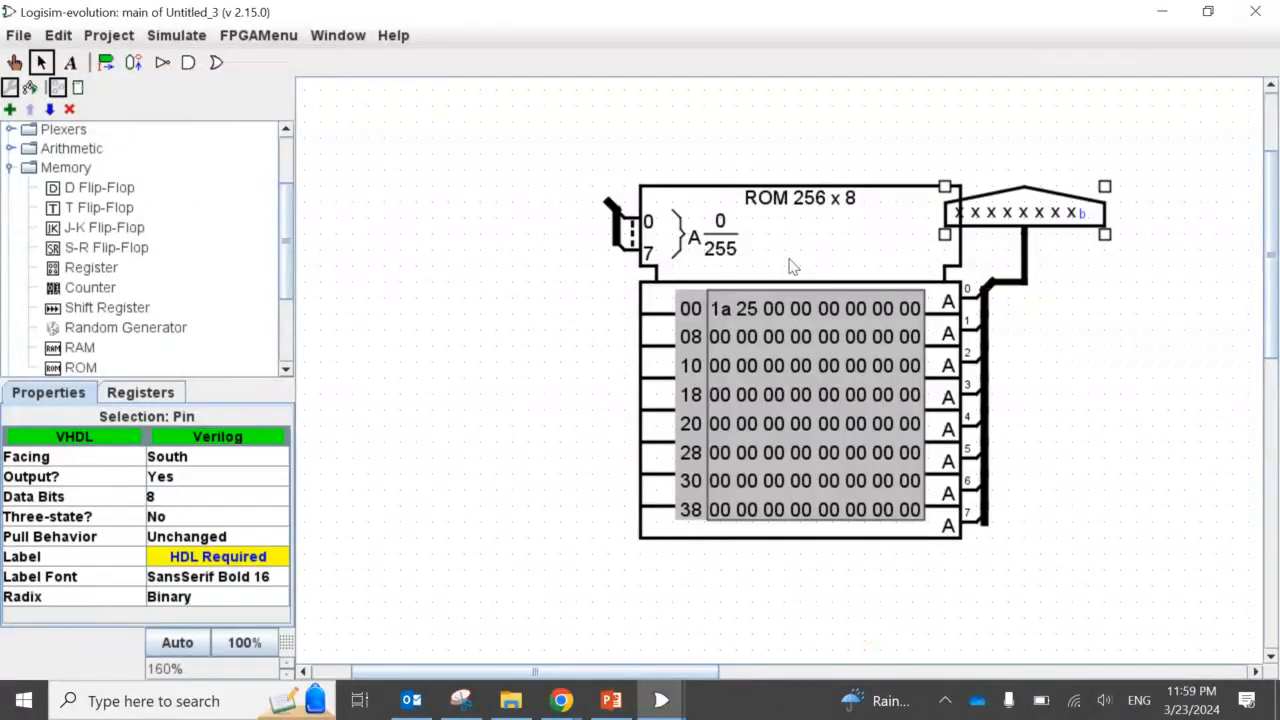
pyautogui.moveTo(1024, 210); pyautogui.dragTo(1101, 194)
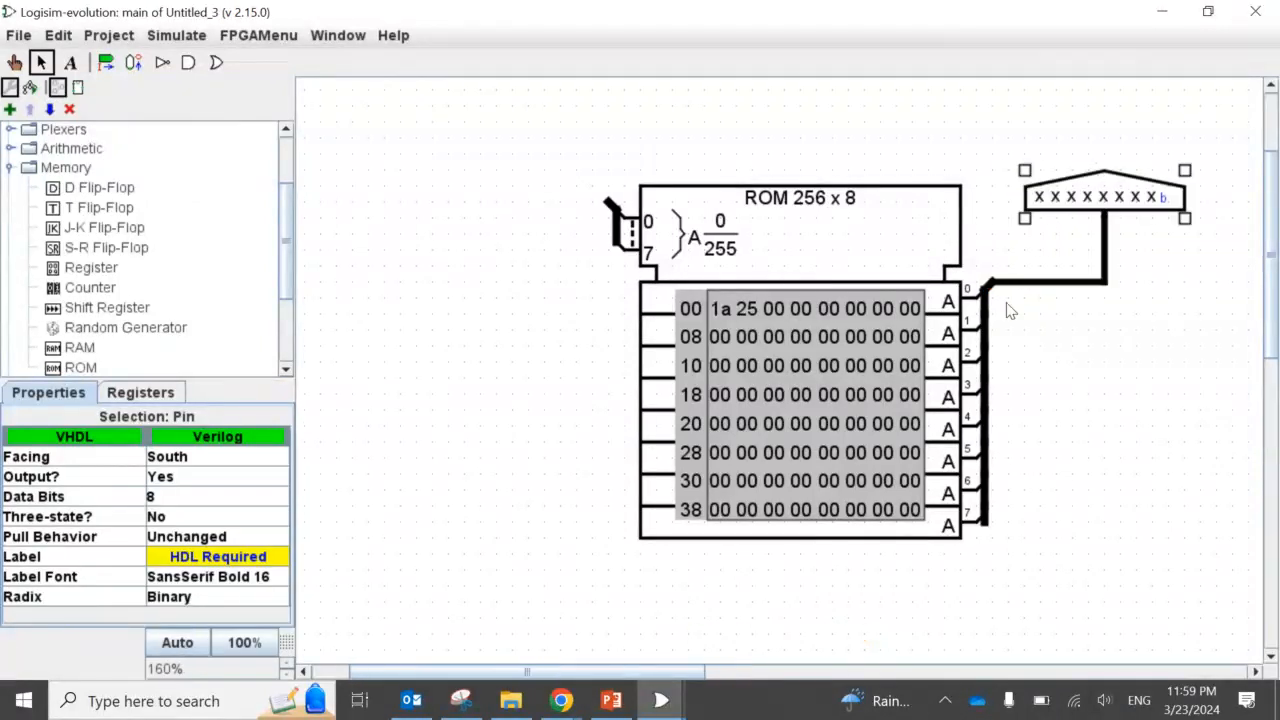
# - Draw a short wire stub outward from the ROM's address input
pyautogui.click(720, 314)
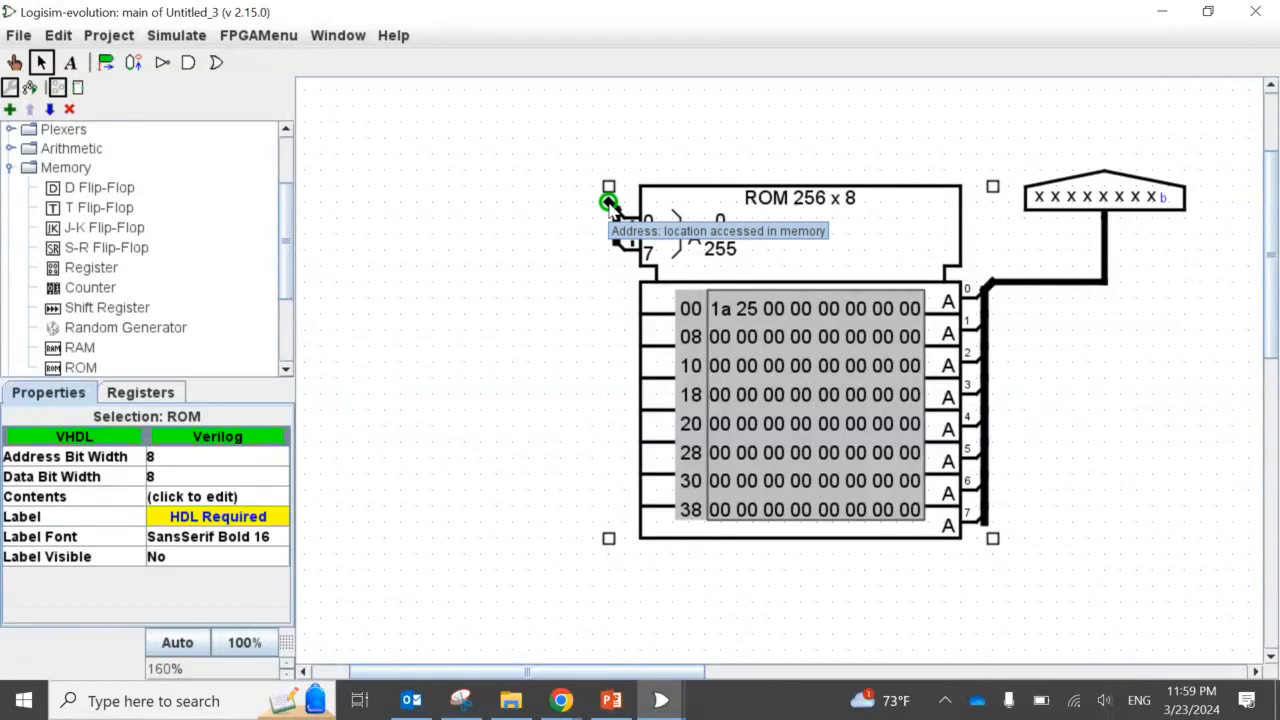
pyautogui.moveTo(606, 202)
pyautogui.mouseDown()
pyautogui.moveTo(531, 174)
pyautogui.moveTo(526, 202)
pyautogui.mouseUp()
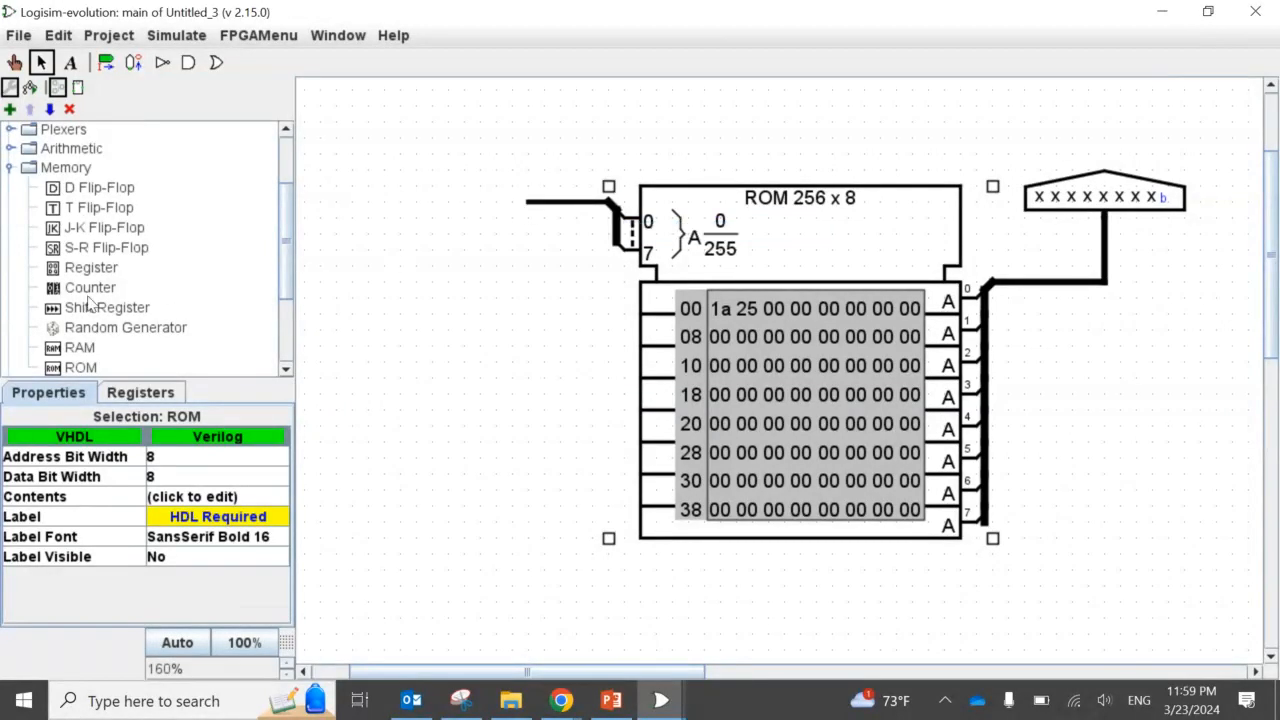
pyautogui.click(66, 289)
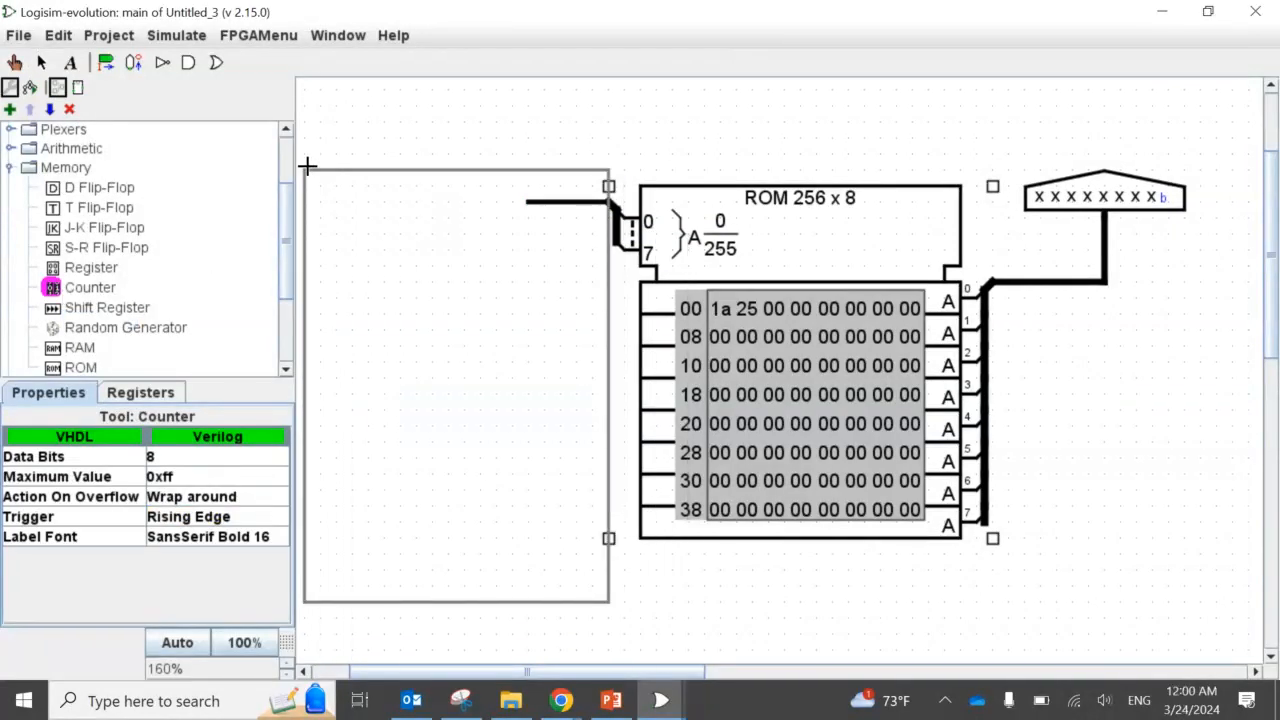
pyautogui.press('Escape')
# - Shift the ROM, output pin and wires sideways to make room, and place an 8-bit Counter on the address side of the ROM
pyautogui.moveTo(486, 114); pyautogui.dragTo(1212, 606)
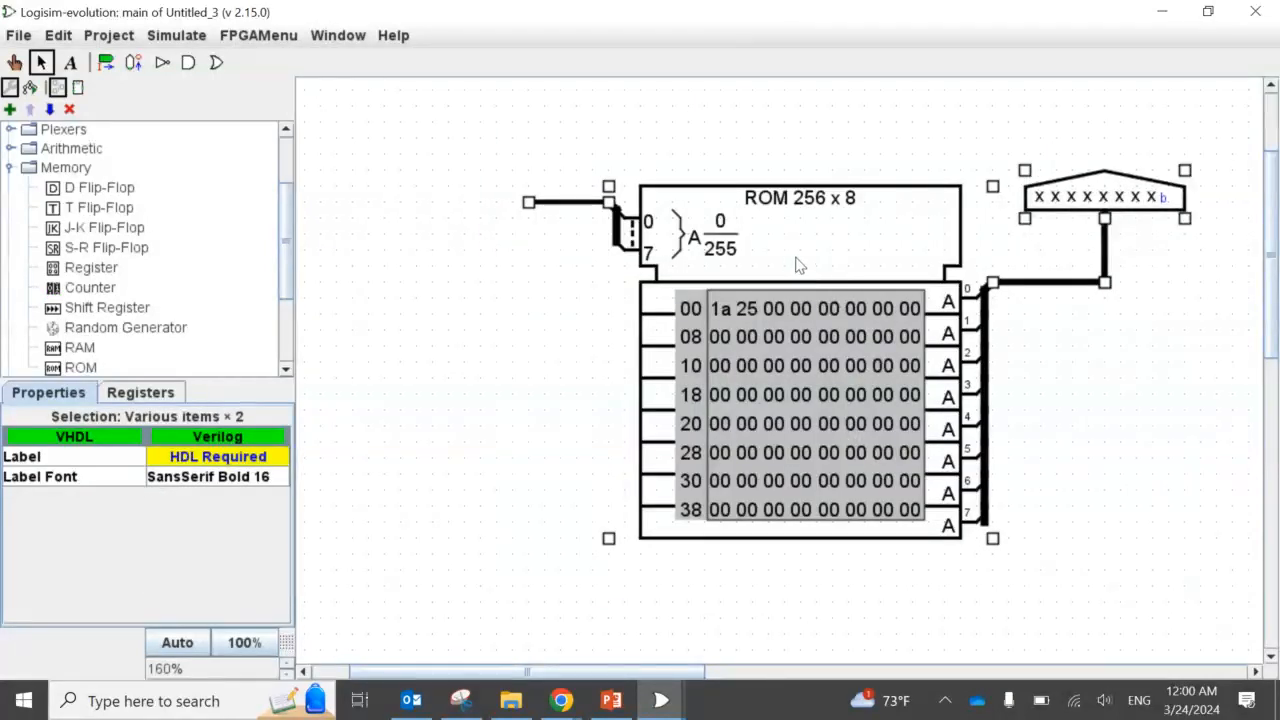
pyautogui.moveTo(797, 266); pyautogui.dragTo(876, 260)
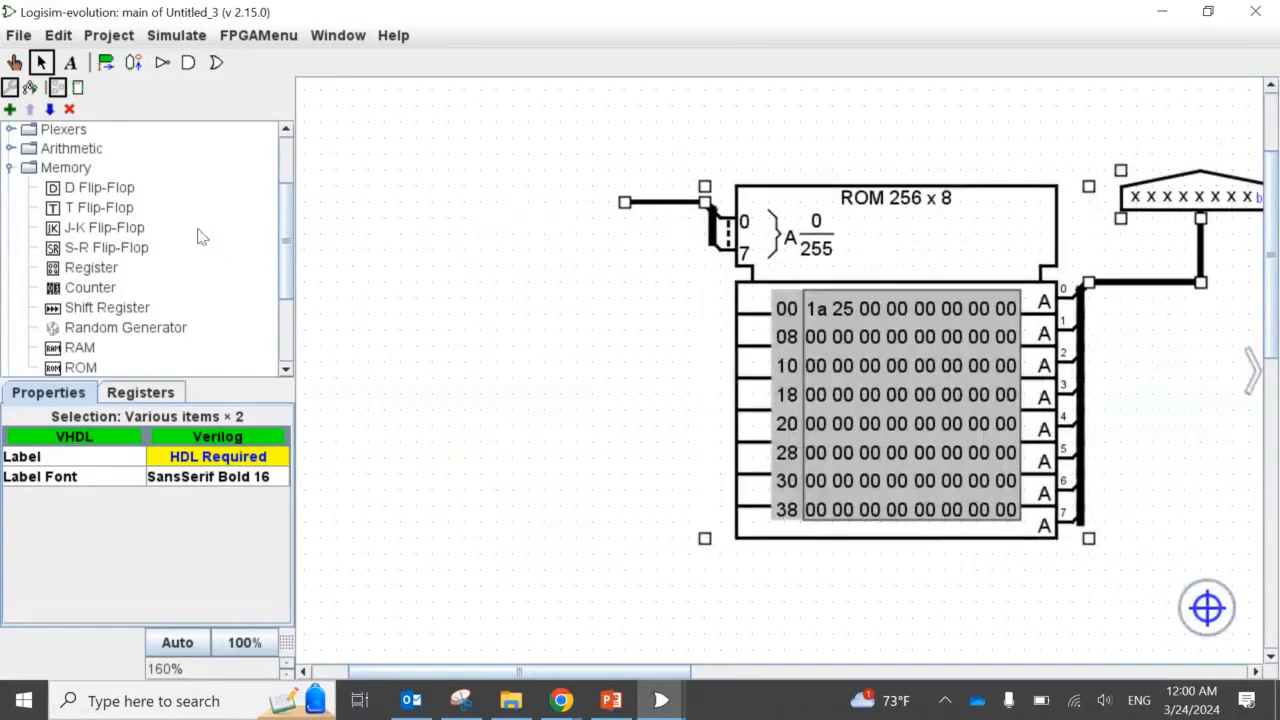
pyautogui.click(68, 288)
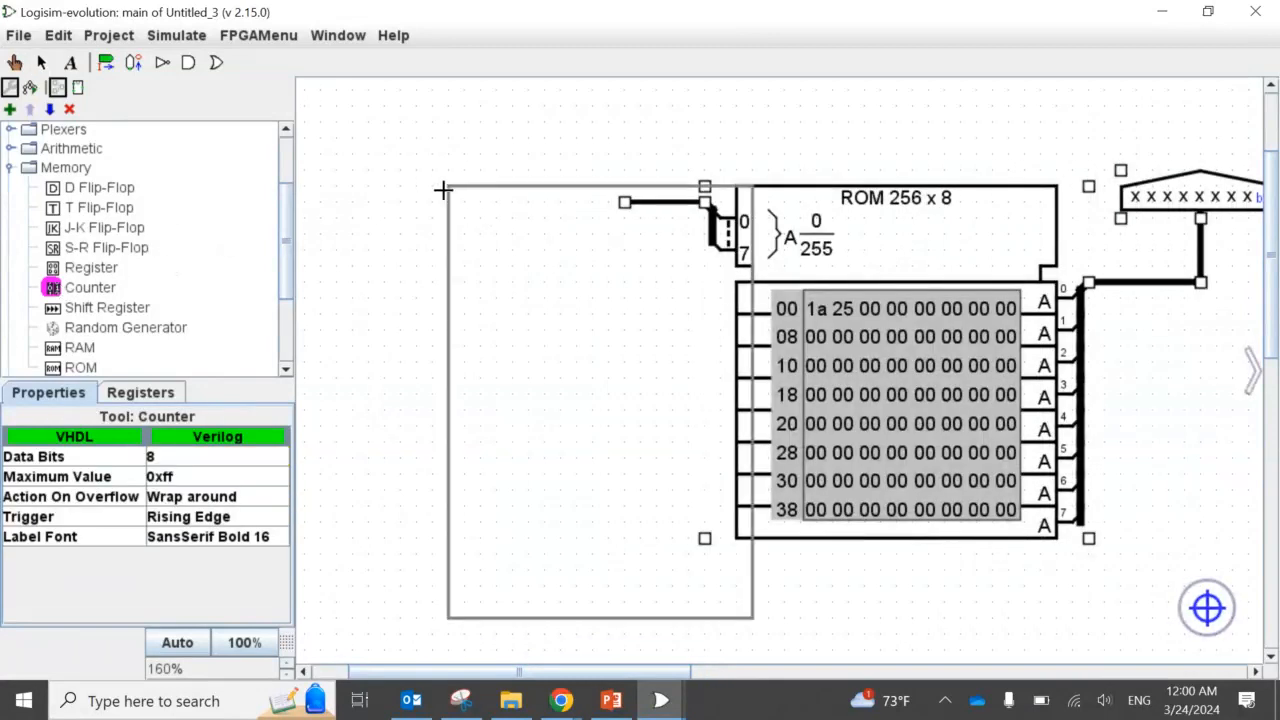
pyautogui.click(312, 163)
# - Delete the wire stub at the ROM's address input and move the counter so its 8-bit output connects directly to that input
pyautogui.click(632, 210)
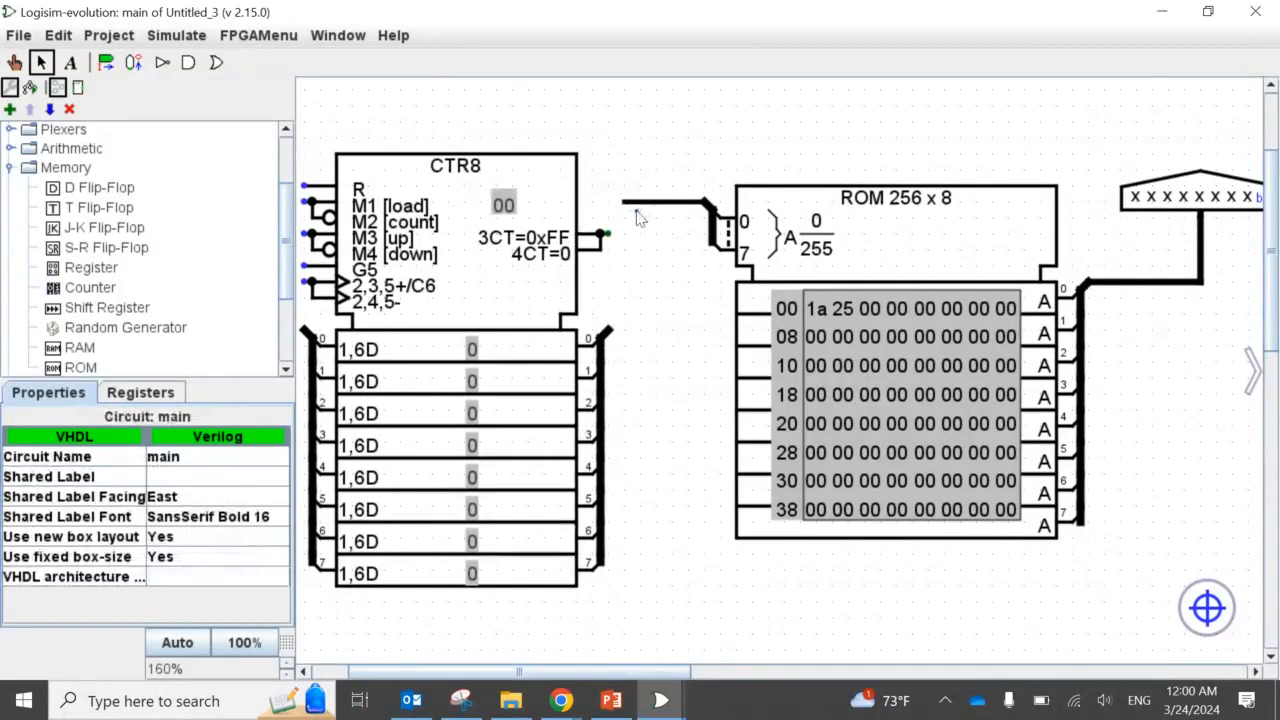
pyautogui.click(636, 205)
pyautogui.press('Delete')
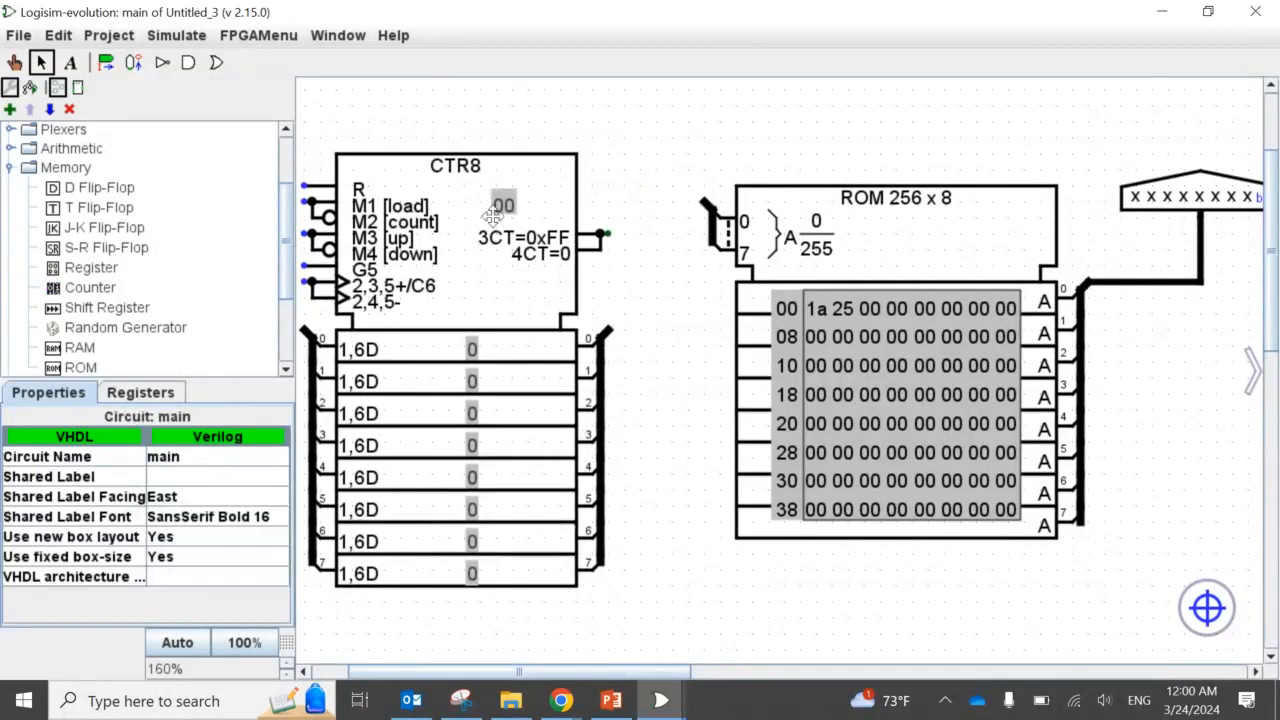
pyautogui.moveTo(496, 214)
pyautogui.mouseDown()
pyautogui.moveTo(566, 137)
pyautogui.moveTo(569, 164)
pyautogui.moveTo(578, 140)
pyautogui.mouseUp()
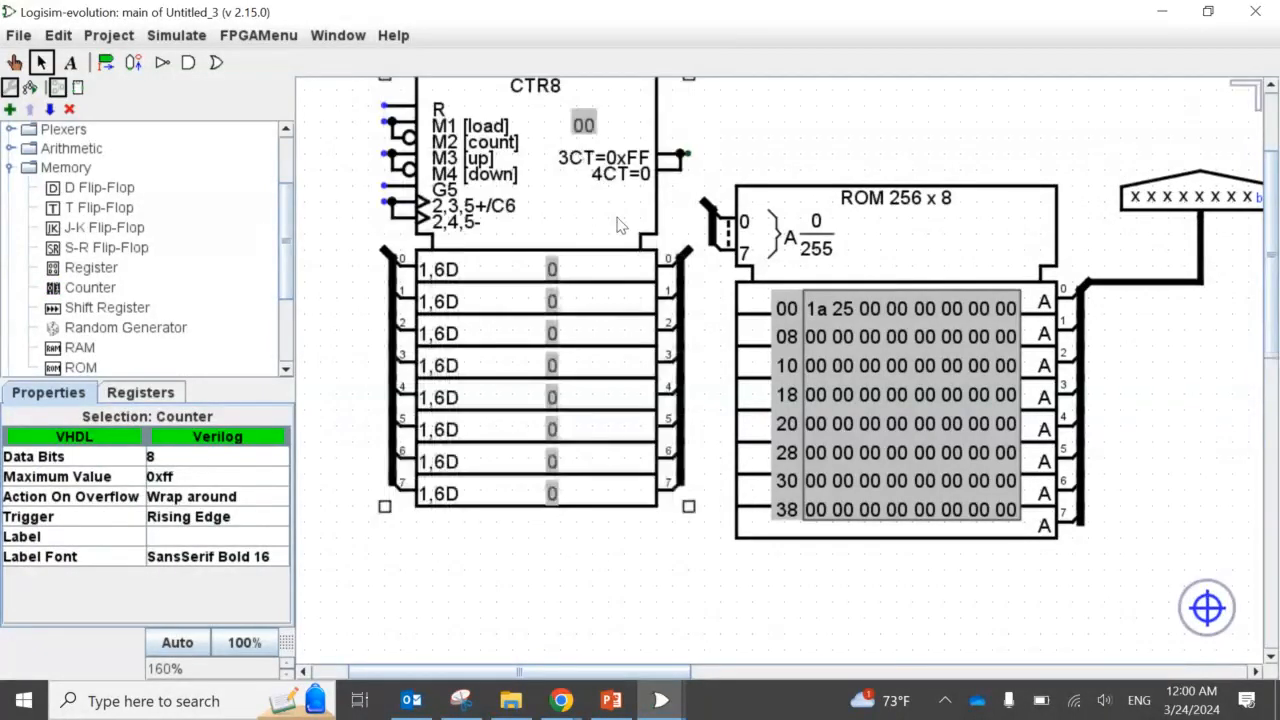
pyautogui.scroll(3, 585, 150)
pyautogui.moveTo(597, 256)
pyautogui.mouseDown()
pyautogui.moveTo(595, 232)
pyautogui.moveTo(615, 256)
pyautogui.mouseUp()
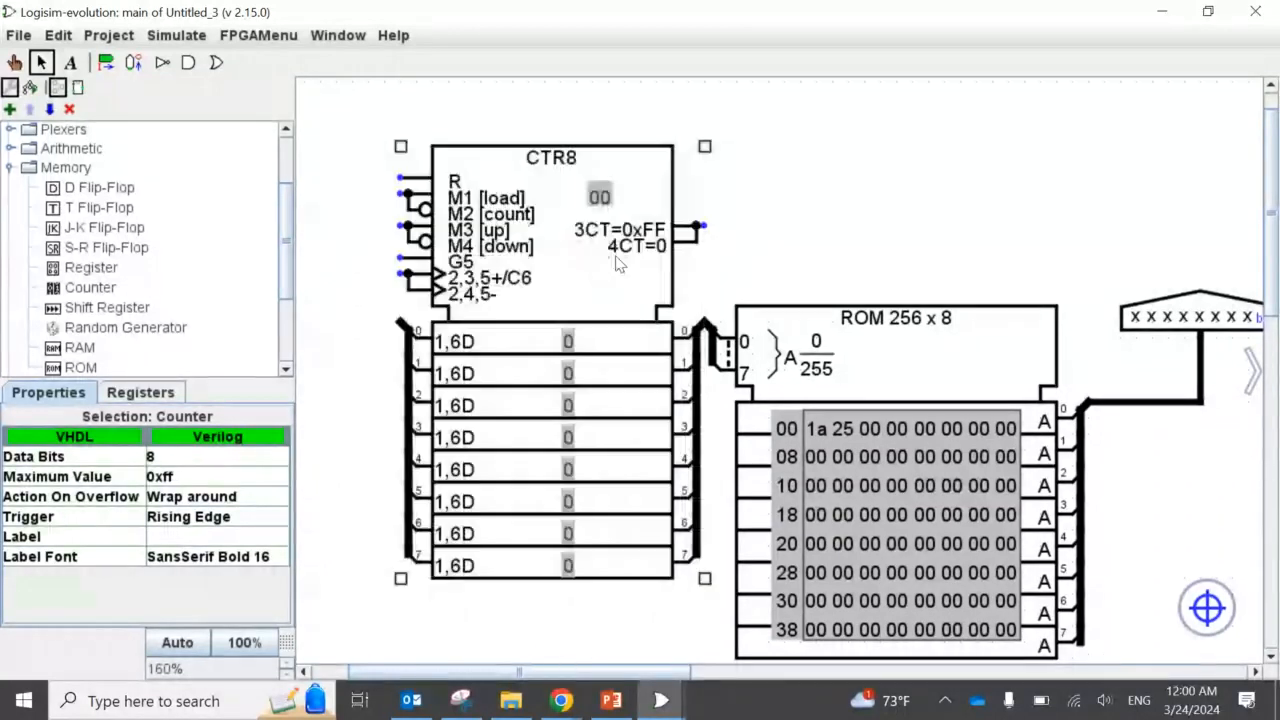
pyautogui.click(829, 250)
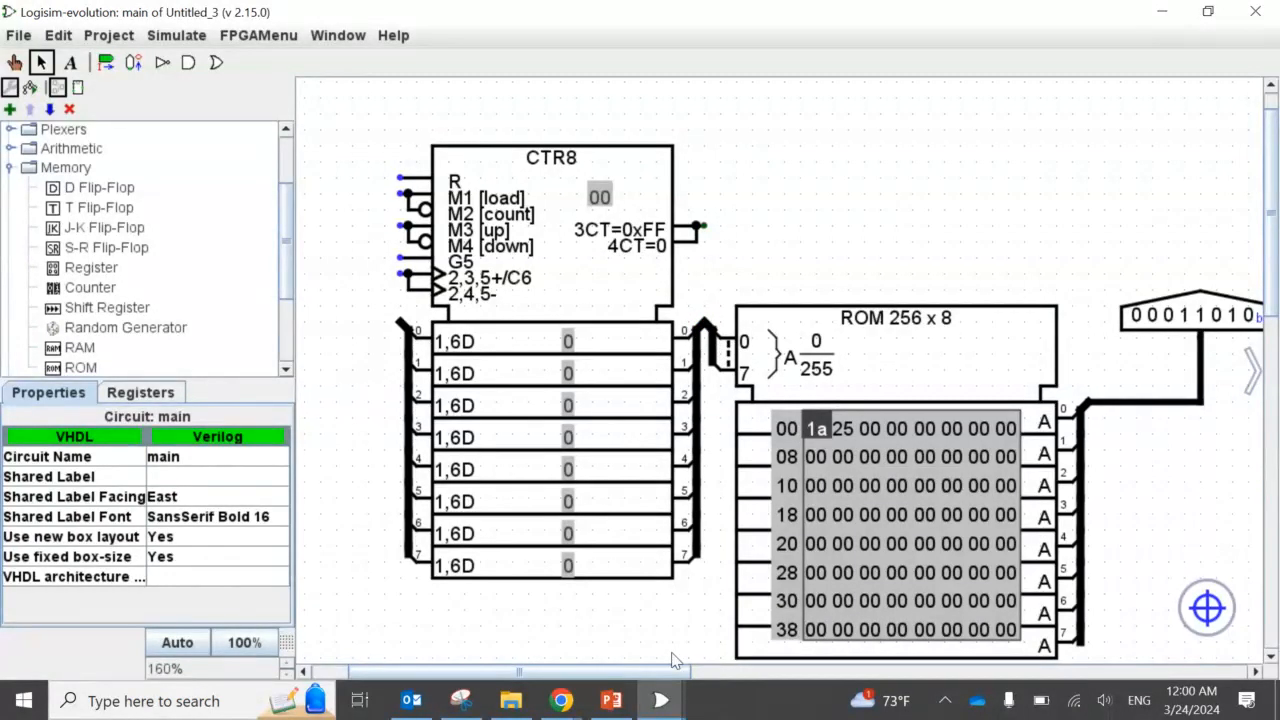
pyautogui.moveTo(680, 672); pyautogui.dragTo(750, 672)
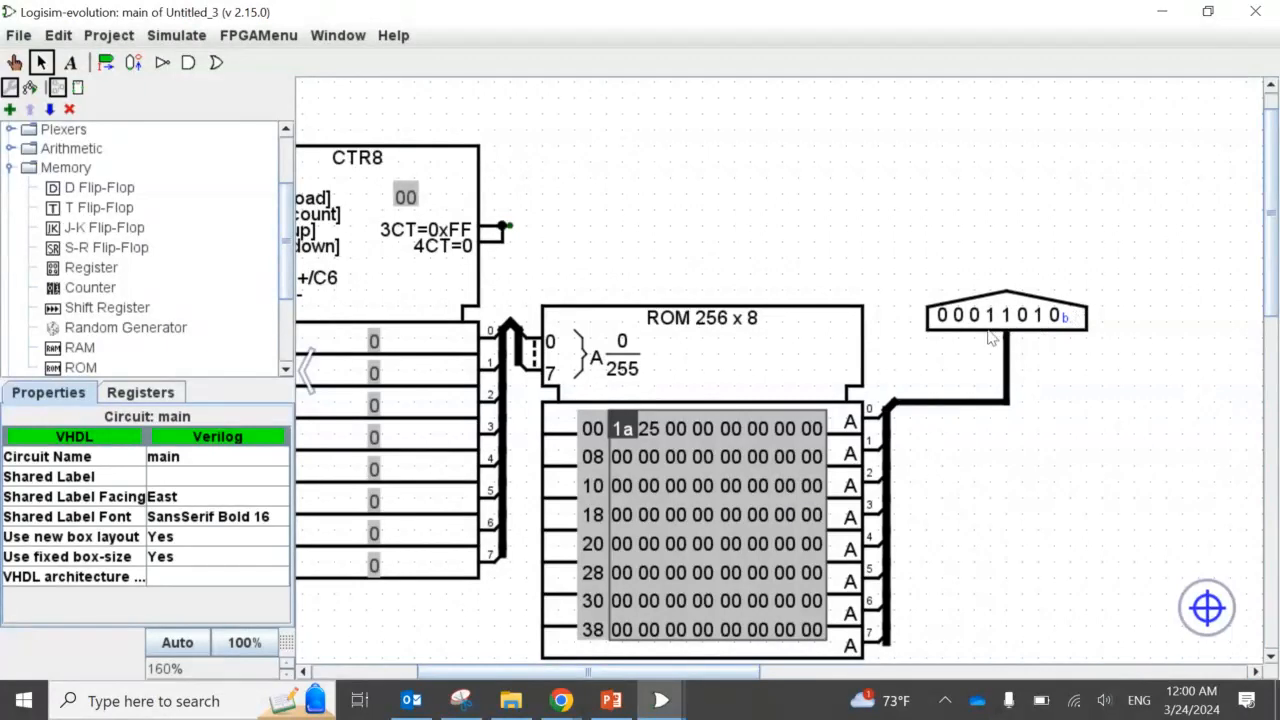
# - Draw a wire outward from the counter's M3 [up] / M4 [down] input and attach a 1-bit input pin to its end
pyautogui.moveTo(563, 676); pyautogui.dragTo(445, 676)
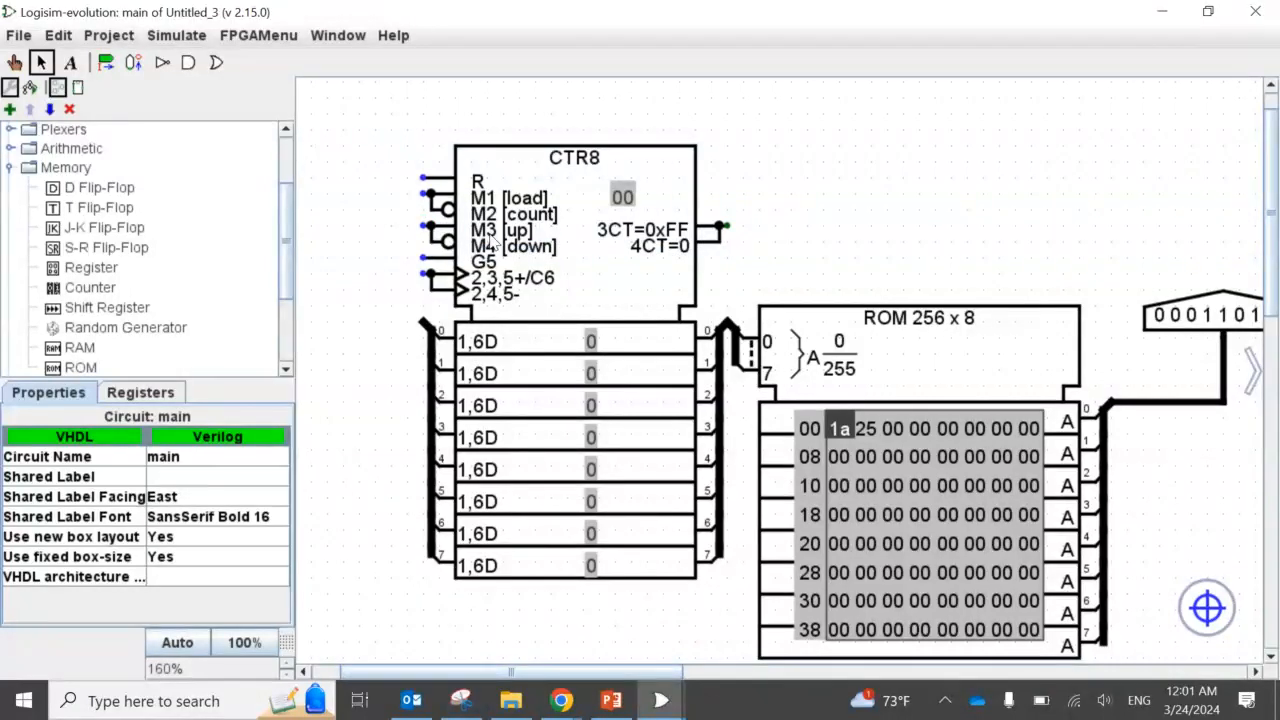
pyautogui.moveTo(431, 226); pyautogui.dragTo(373, 226)
pyautogui.click(105, 62)
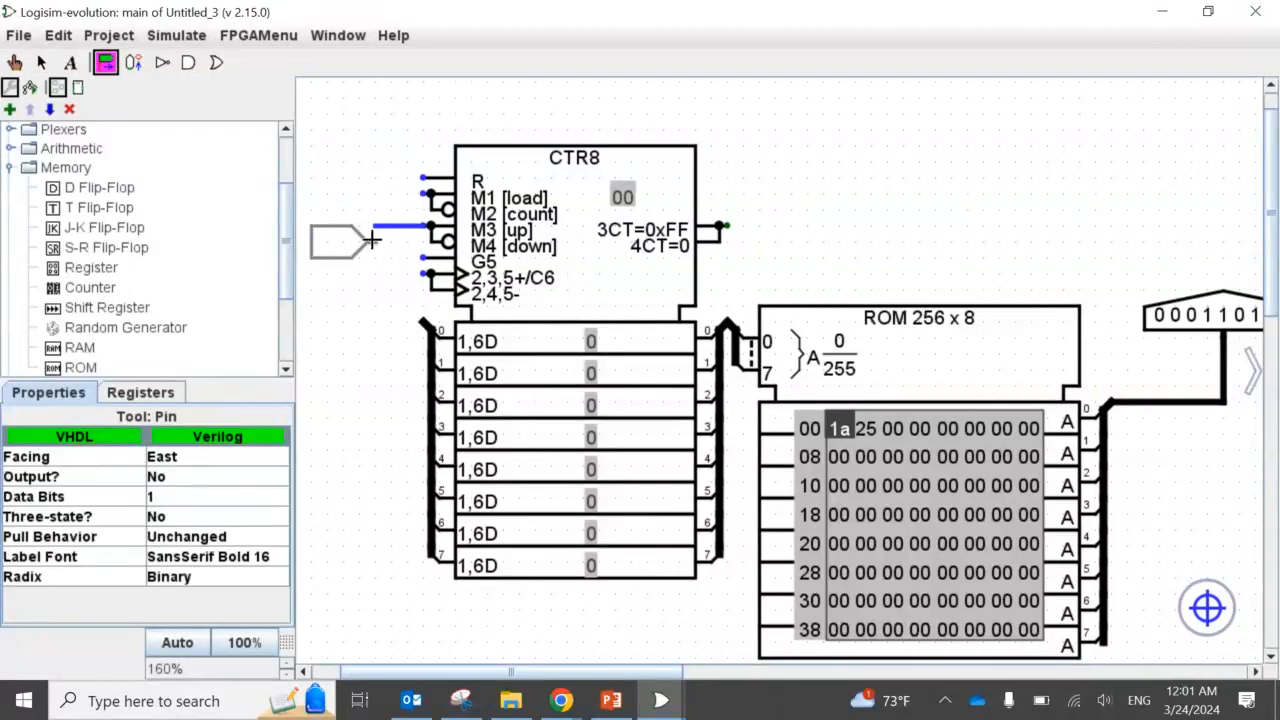
pyautogui.click(370, 227)
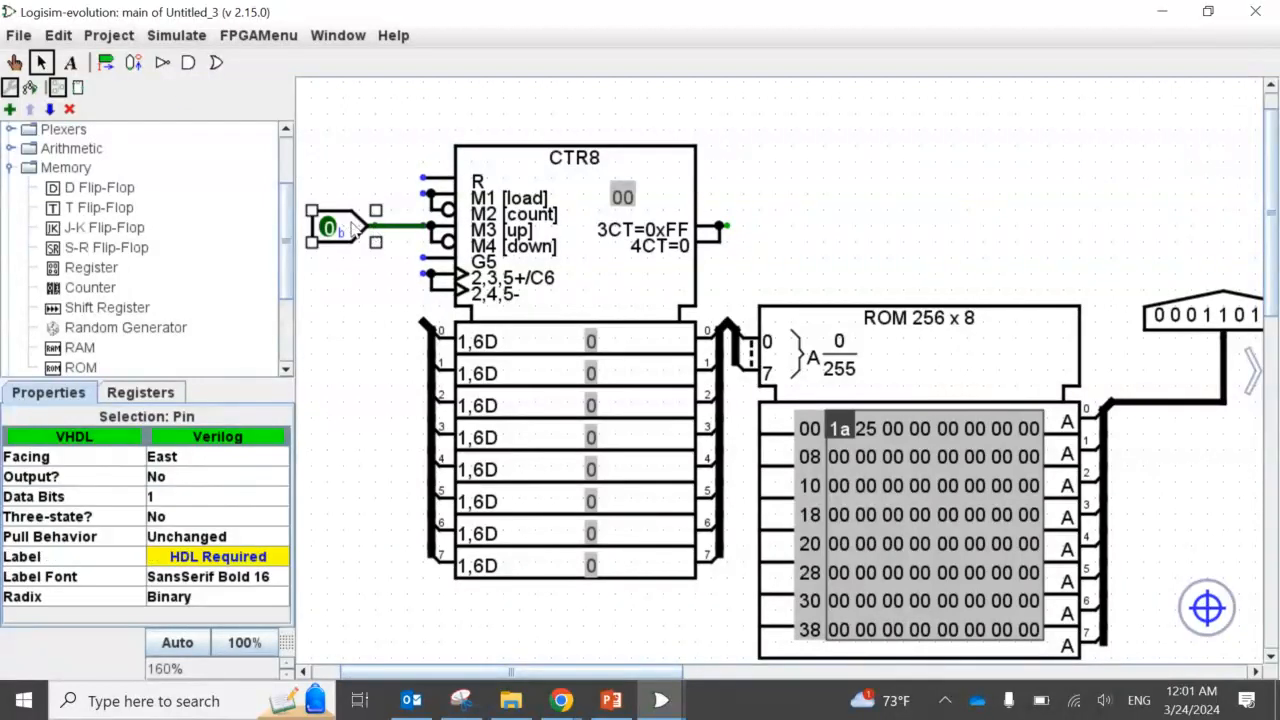
# - Place a Clock from the Wiring library beside the counter and wire it to the counter's clock input
pyautogui.click(14, 62)
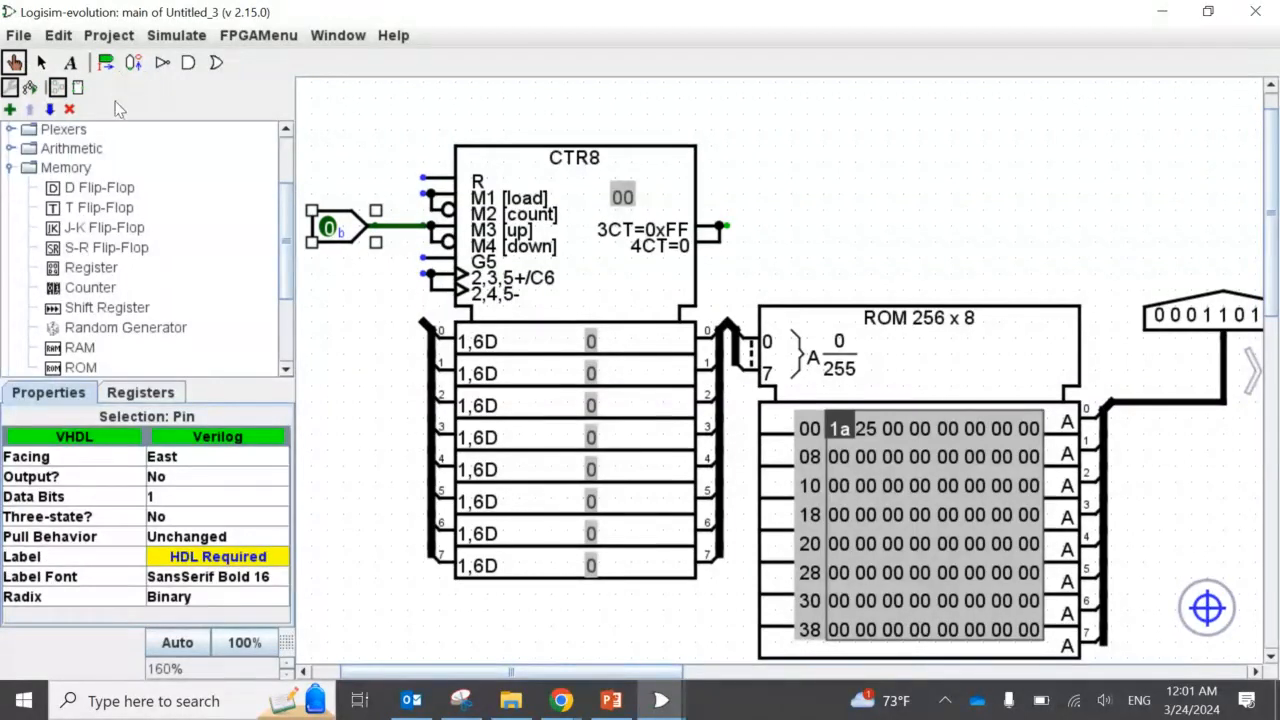
pyautogui.scroll(5, 292, 232)
pyautogui.click(41, 62)
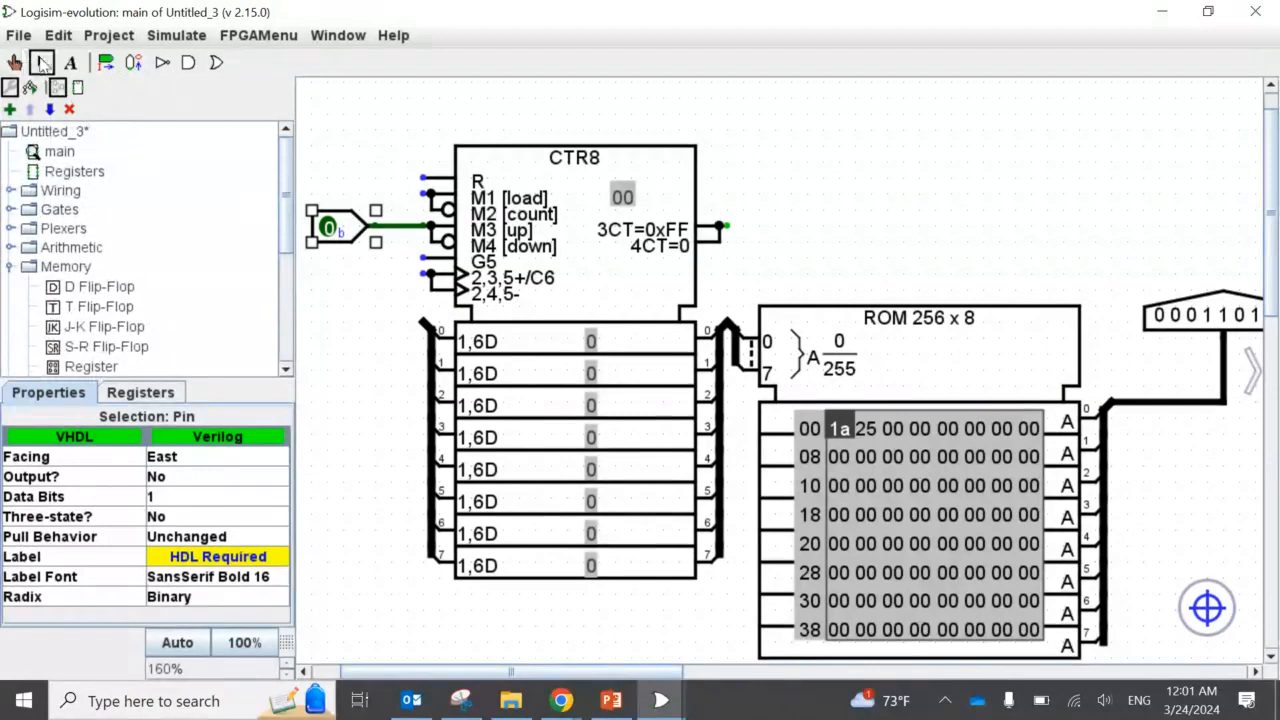
pyautogui.doubleClick(60, 190)
pyautogui.scroll(-2, 105, 277)
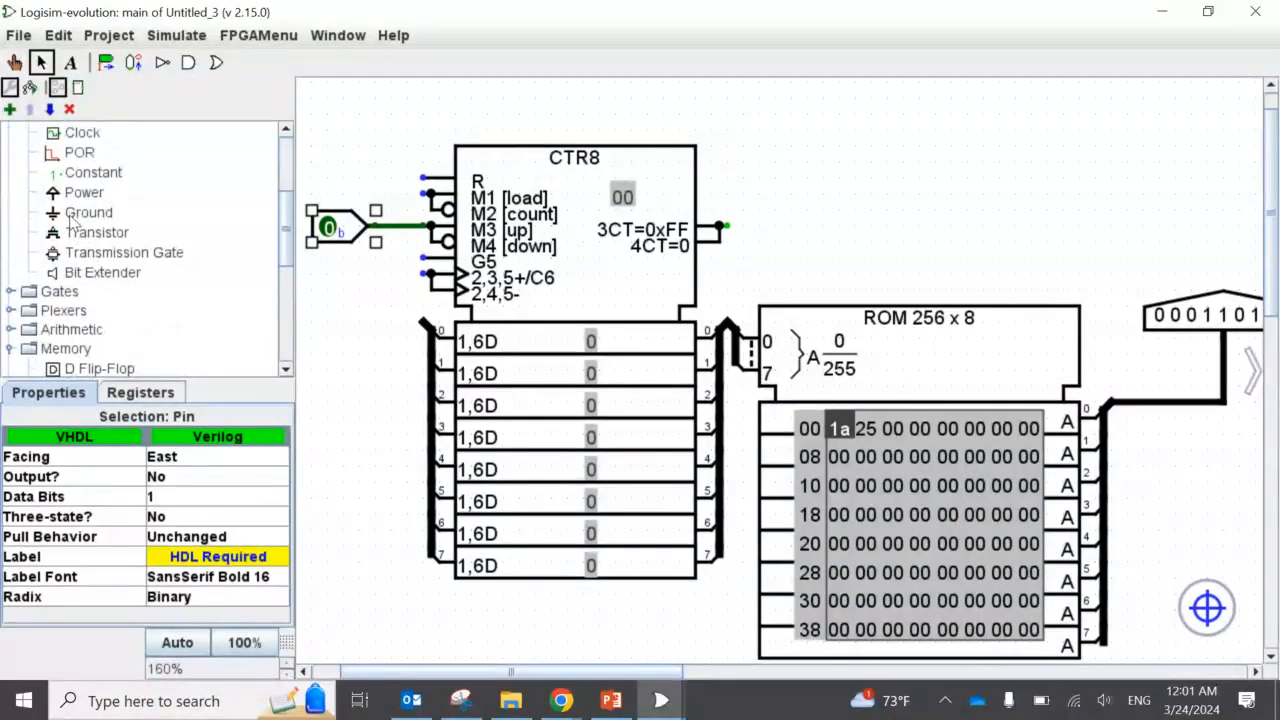
pyautogui.scroll(2, 70, 222)
pyautogui.click(80, 251)
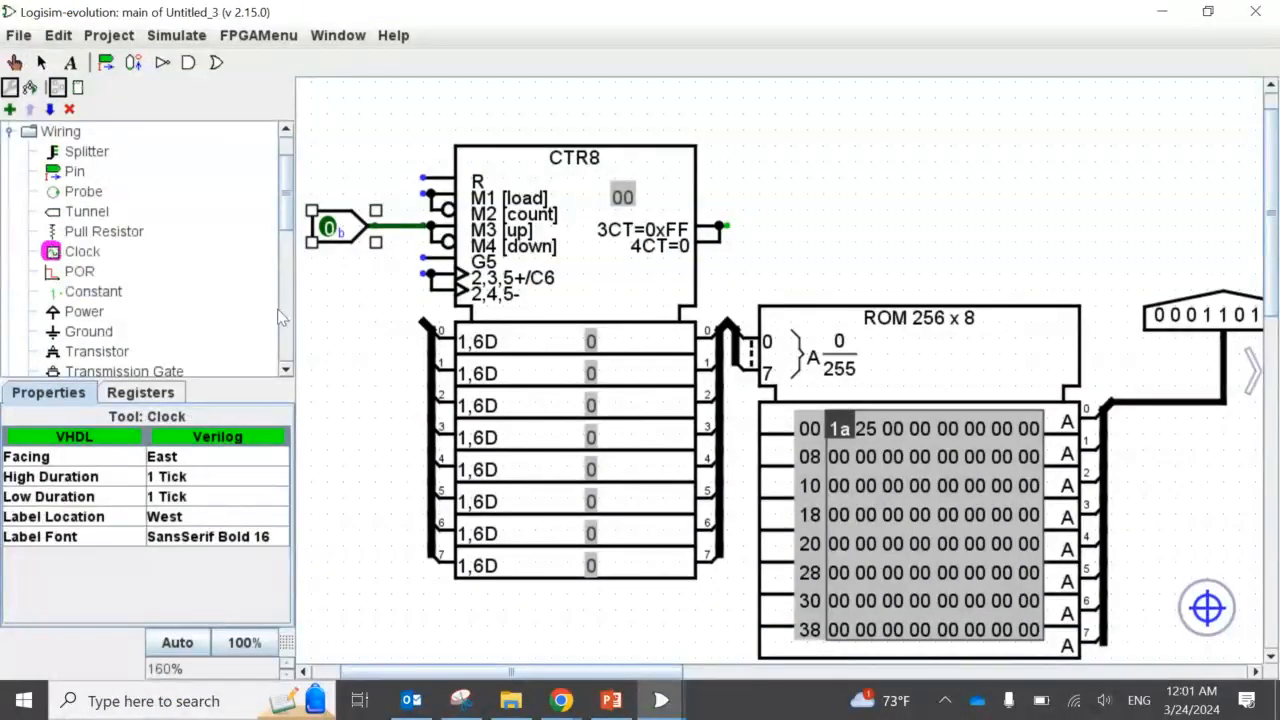
pyautogui.click(350, 115)
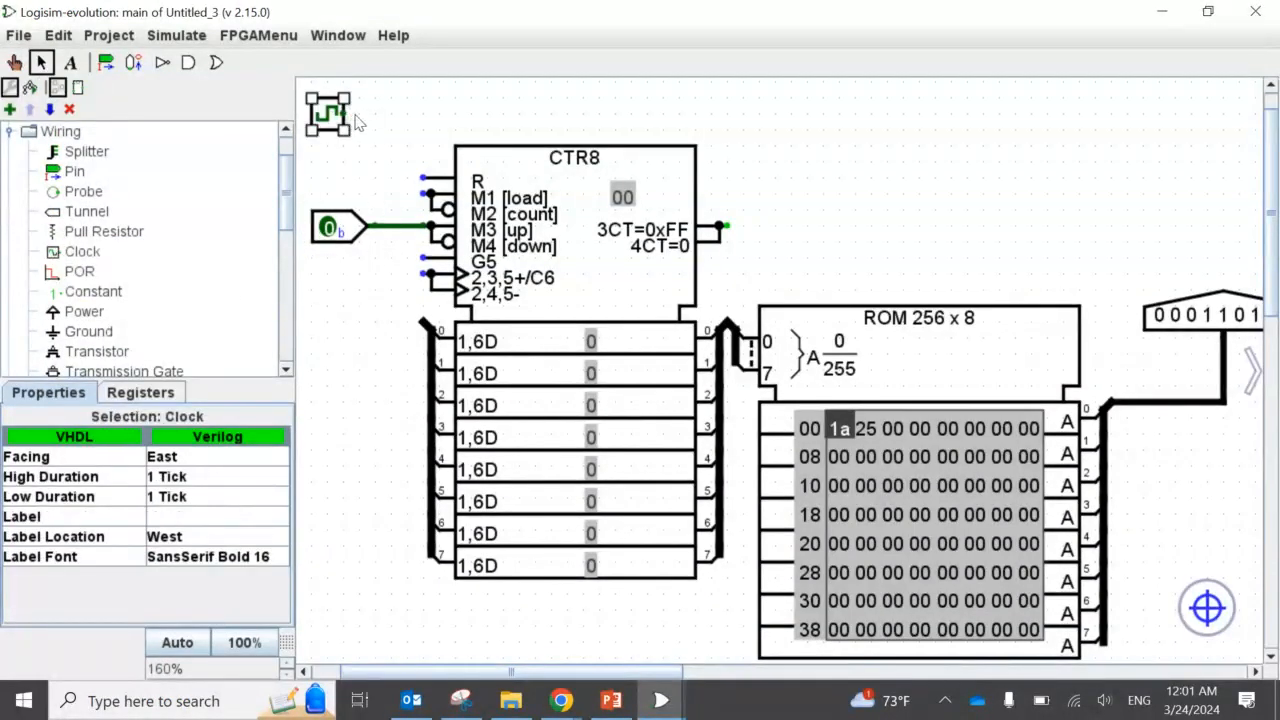
pyautogui.moveTo(333, 115); pyautogui.dragTo(432, 273)
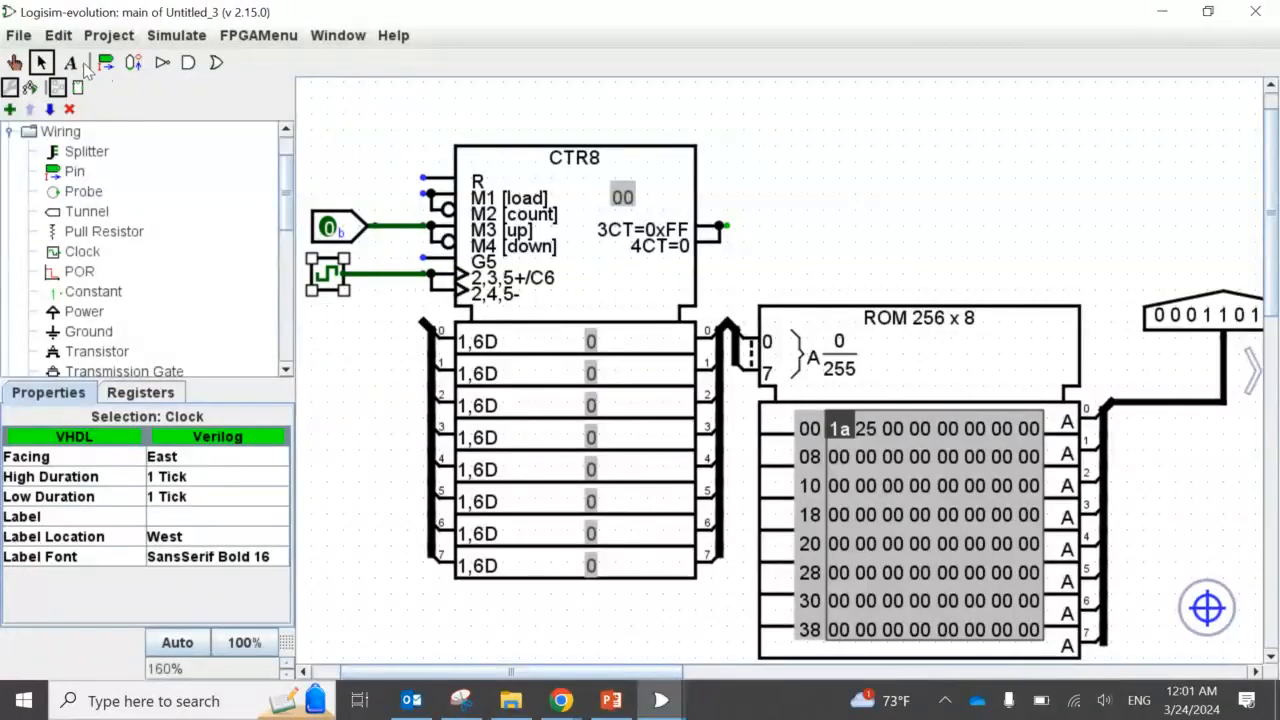
# - Set the input pin on the counter's up/down control to 1, and toggle the clock once to check the ROM output
pyautogui.click(14, 62)
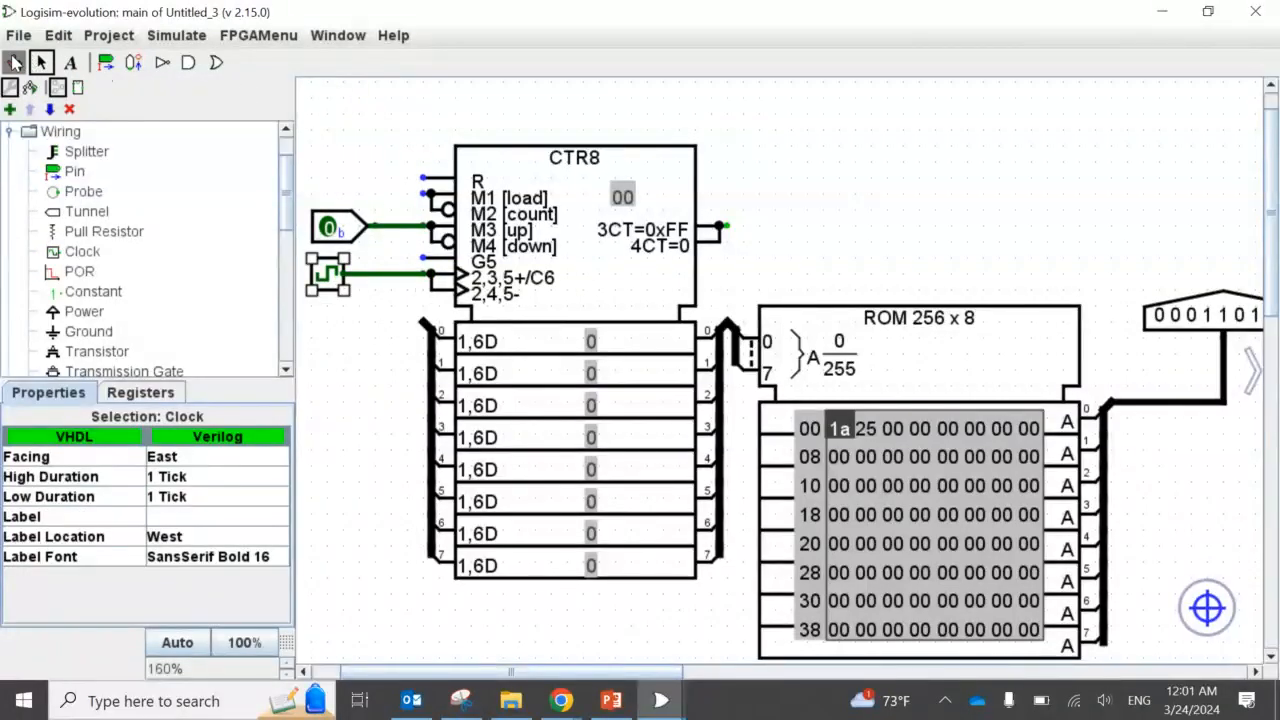
pyautogui.click(316, 228)
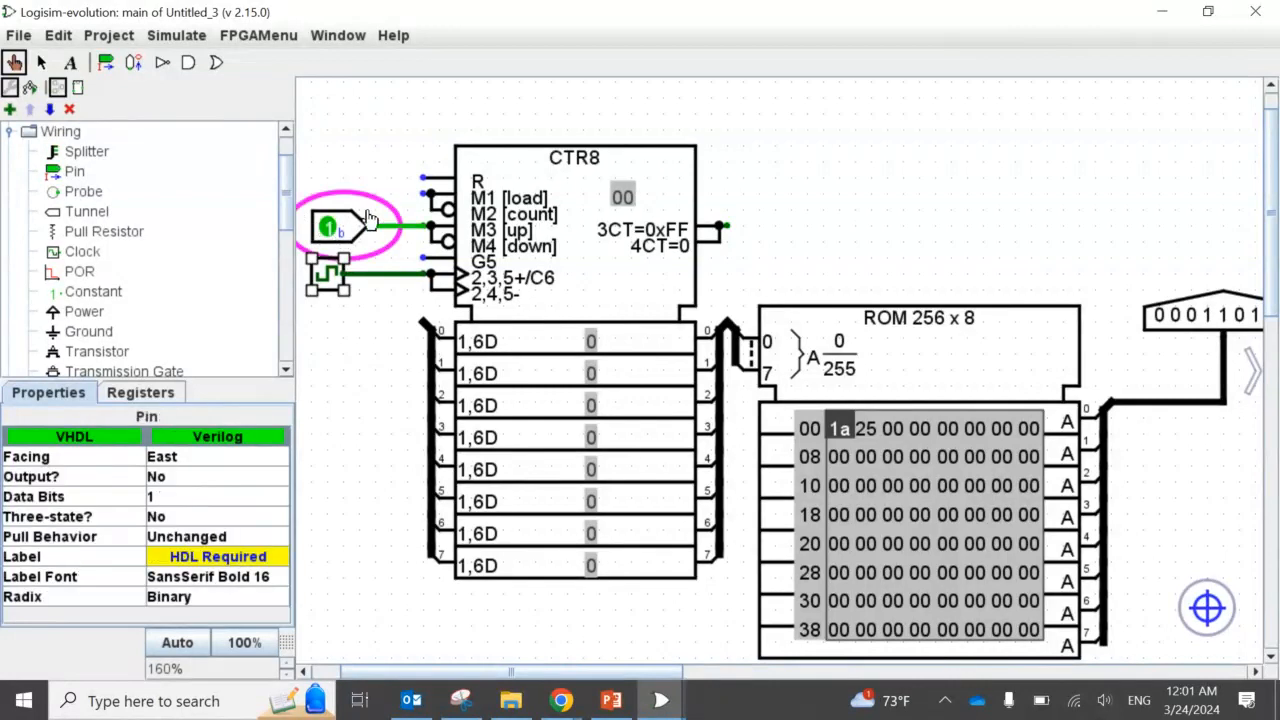
pyautogui.scroll(-1, 745, 236)
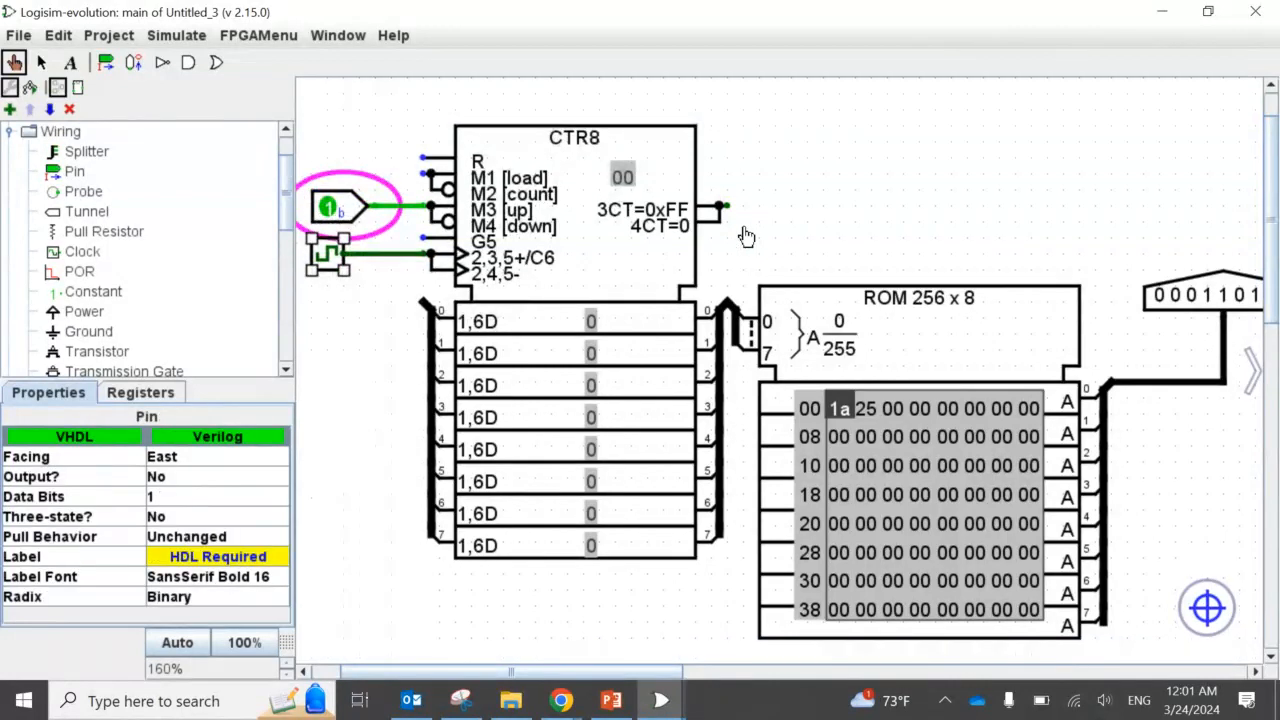
pyautogui.click(332, 259)
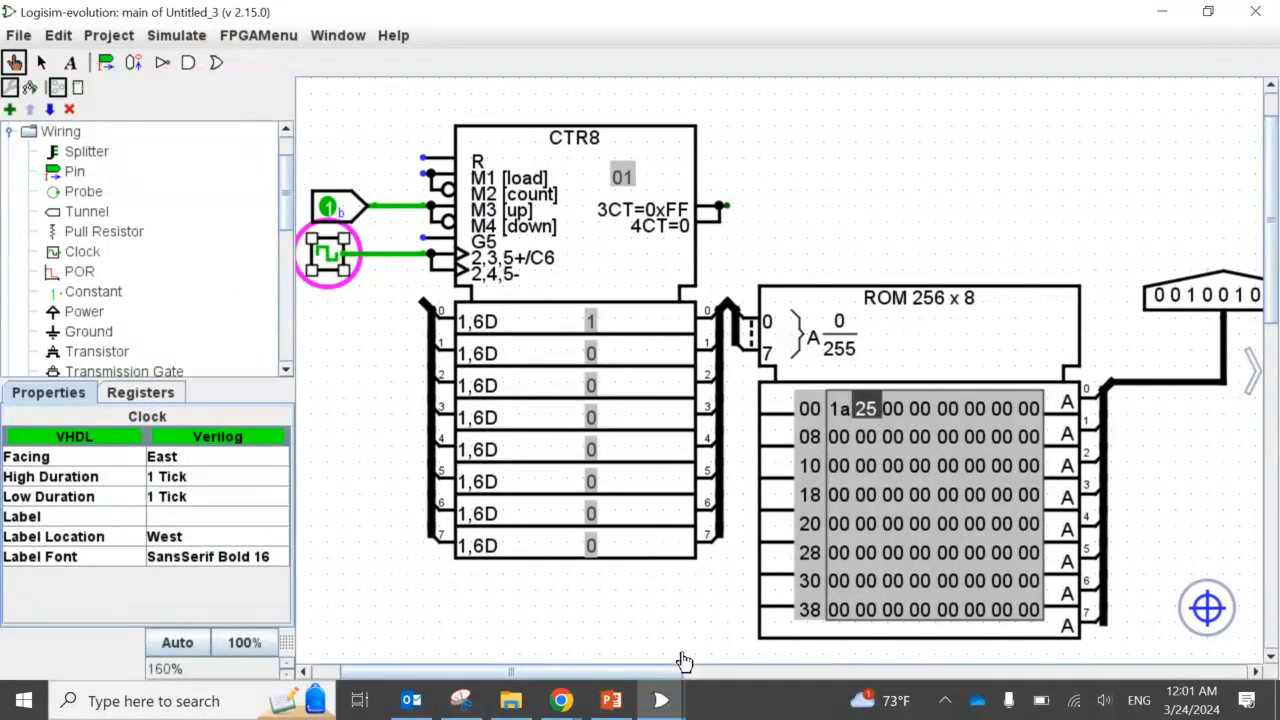
pyautogui.moveTo(665, 678); pyautogui.dragTo(728, 677)
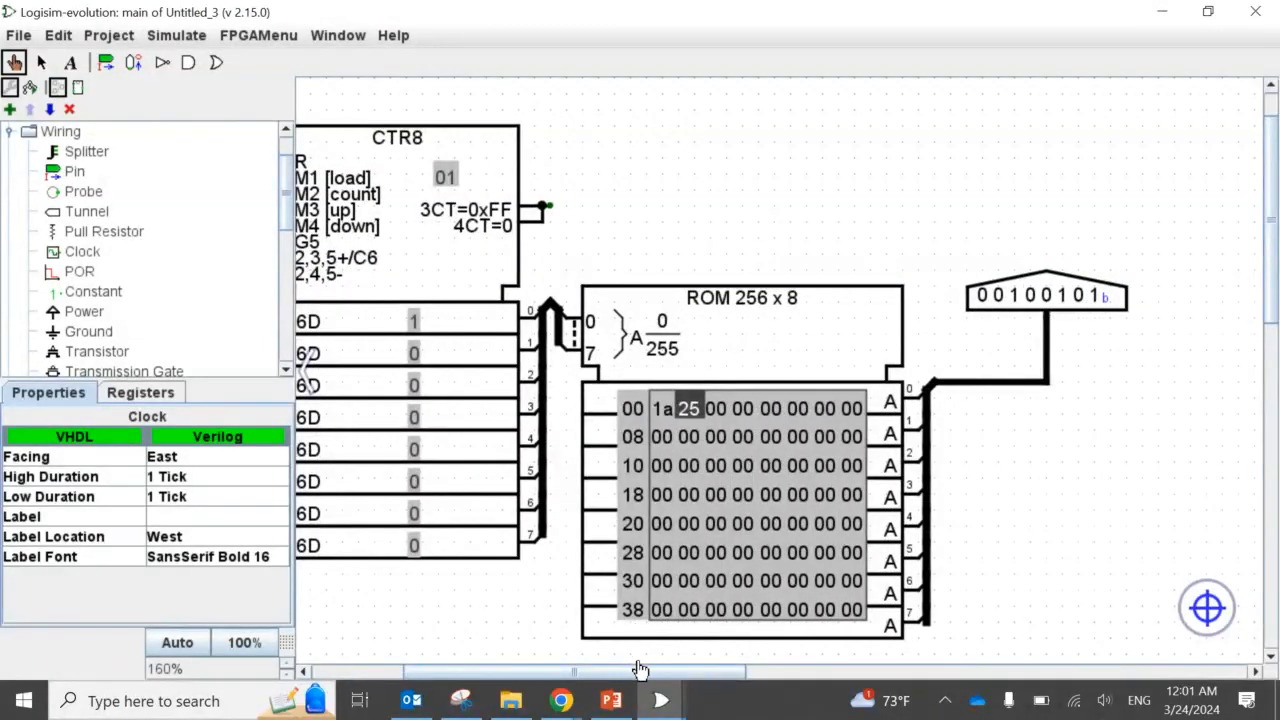
pyautogui.moveTo(646, 676); pyautogui.dragTo(551, 673)
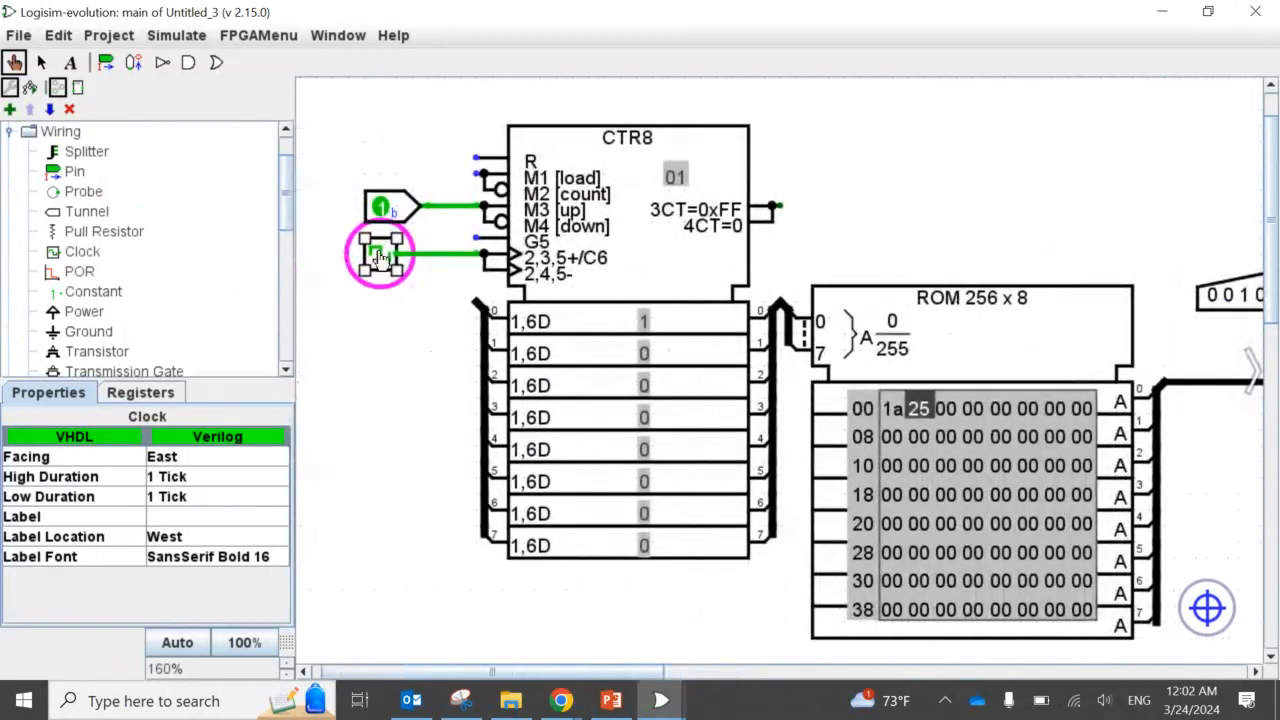
# - Toggle the clock repeatedly to step the counter through the ROM addresses up to 06, leaving the clock low
pyautogui.click(380, 256)
pyautogui.click(380, 256)
pyautogui.click(380, 256)
pyautogui.click(380, 256)
pyautogui.click(380, 256)
pyautogui.click(380, 256)
pyautogui.click(380, 256)
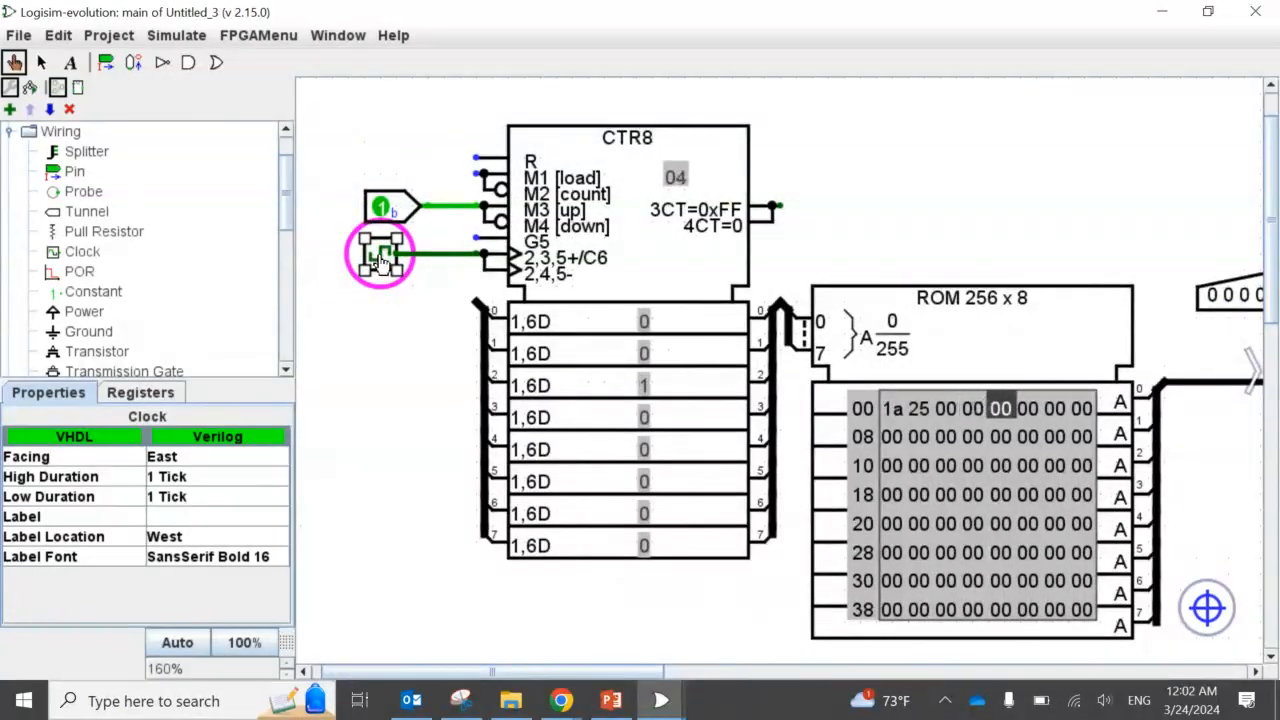
pyautogui.click(380, 256)
pyautogui.click(380, 256)
pyautogui.click(380, 256)
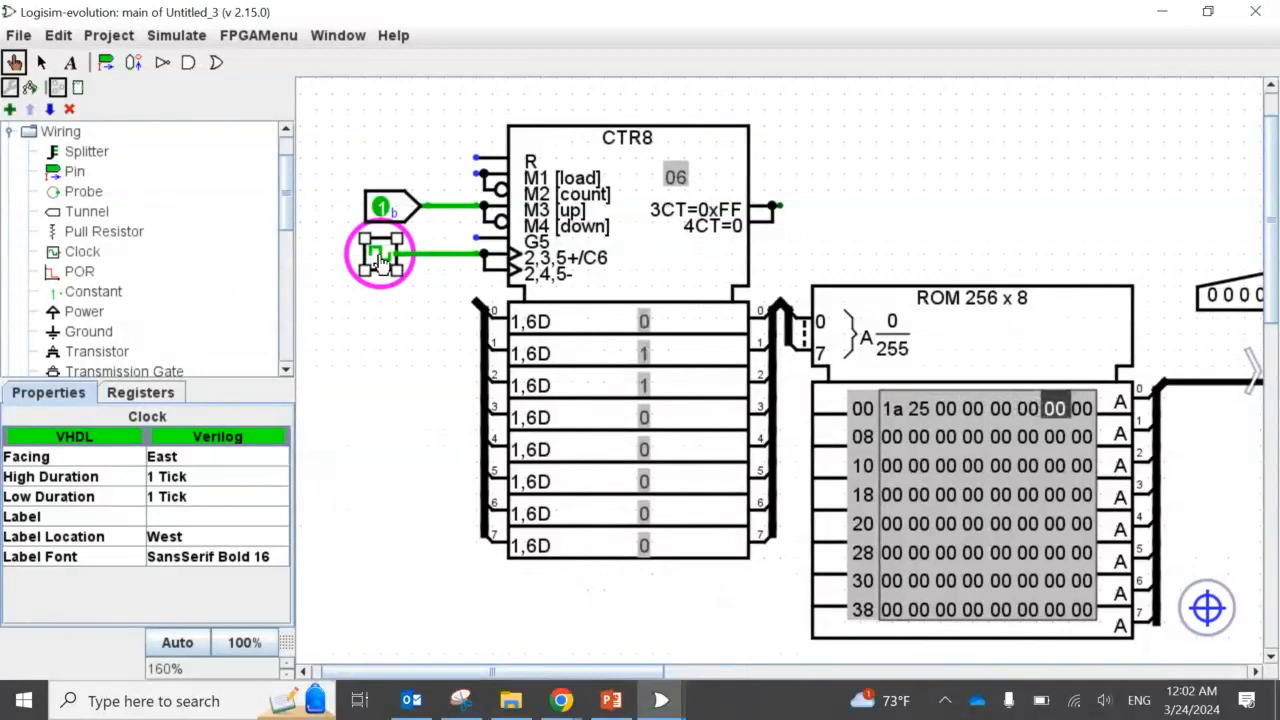
pyautogui.click(380, 258)
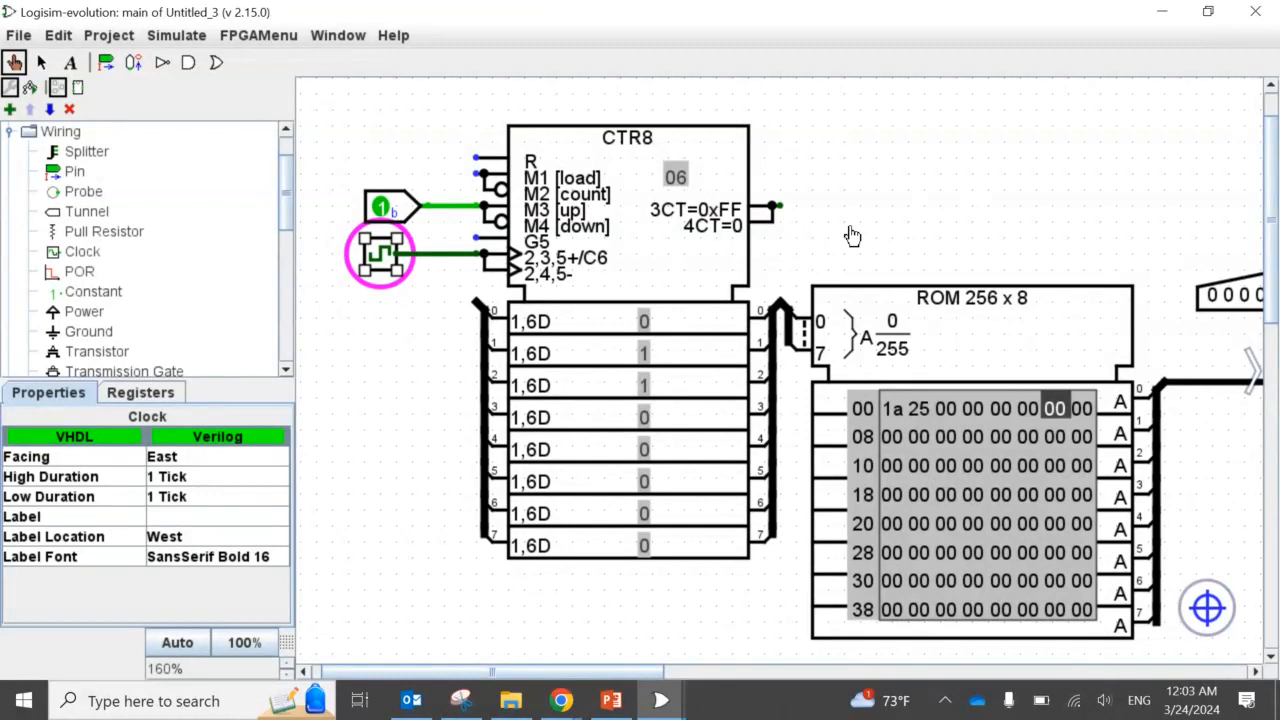
# - Switch to the Class Collaborate session window in Chrome
pyautogui.scroll(-2, 852, 236)
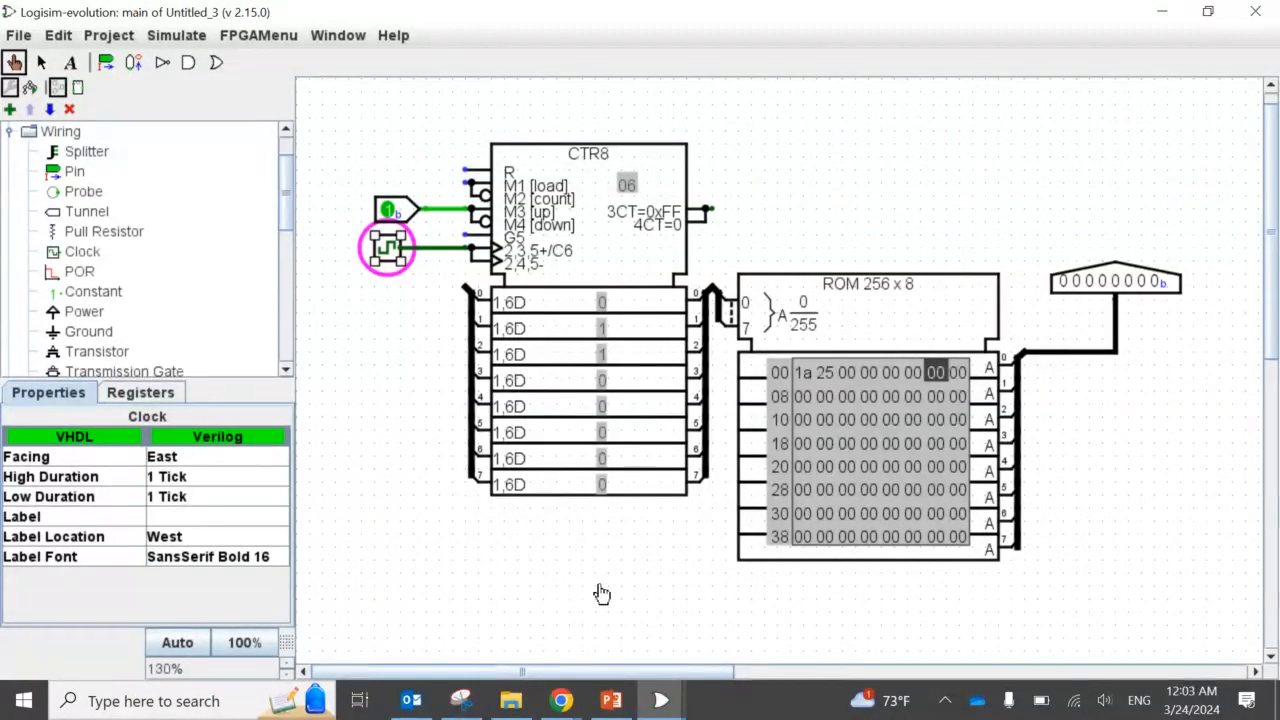
pyautogui.moveTo(561, 700)
pyautogui.click(443, 600)
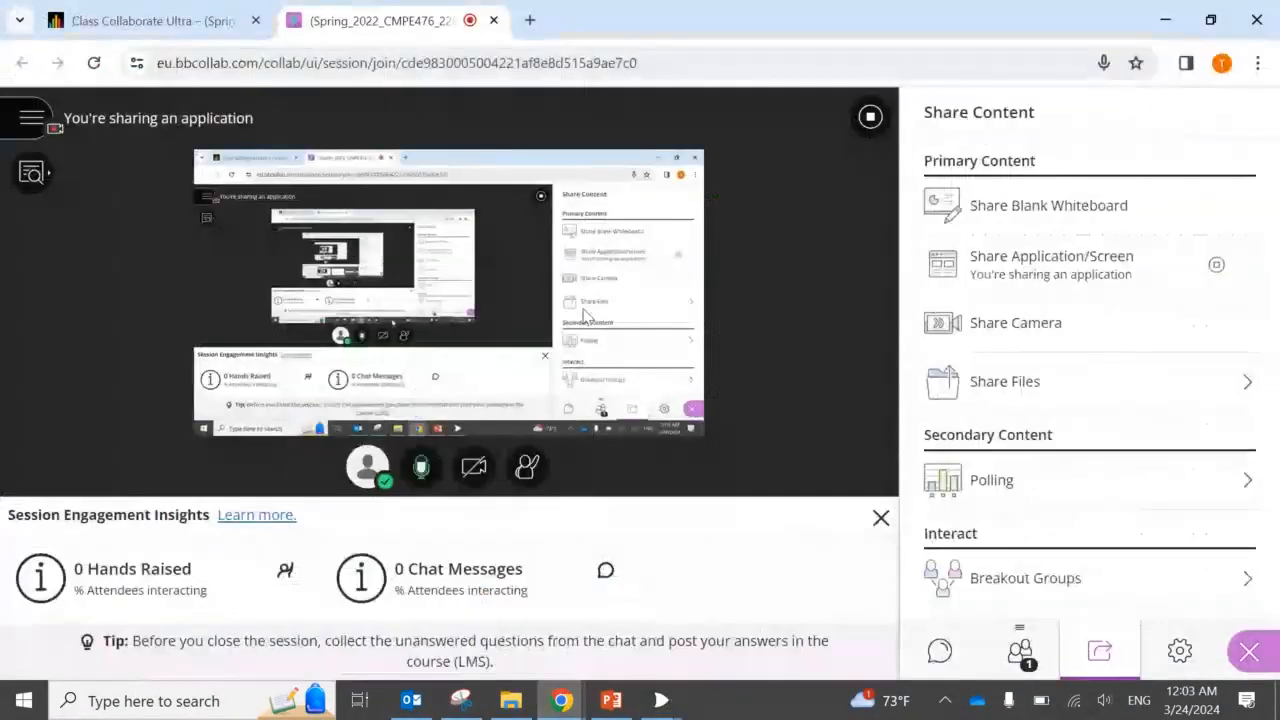